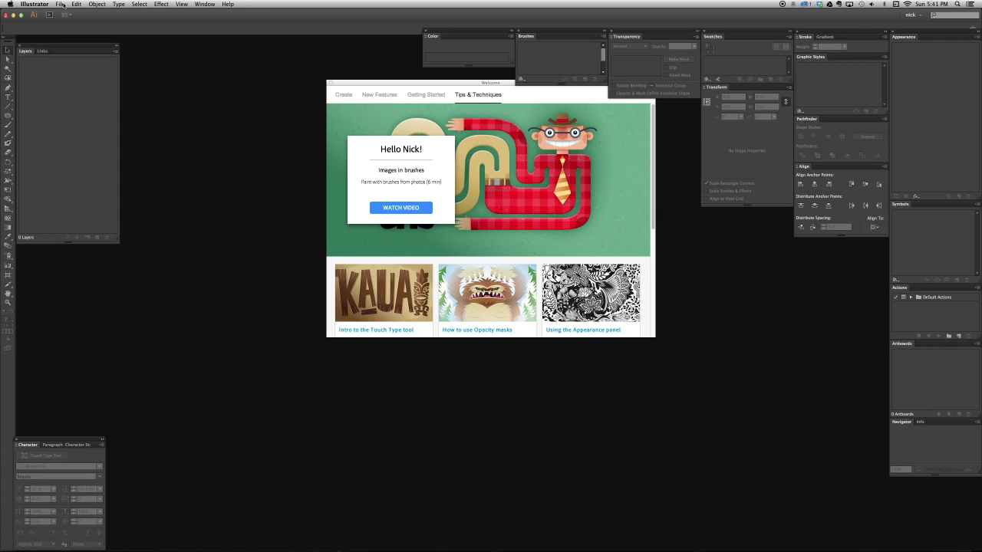
Create a new document named 'Drawing' with the Basic RGB profile at 960 × 560 pt, 72 PPI
left_click(60, 4)
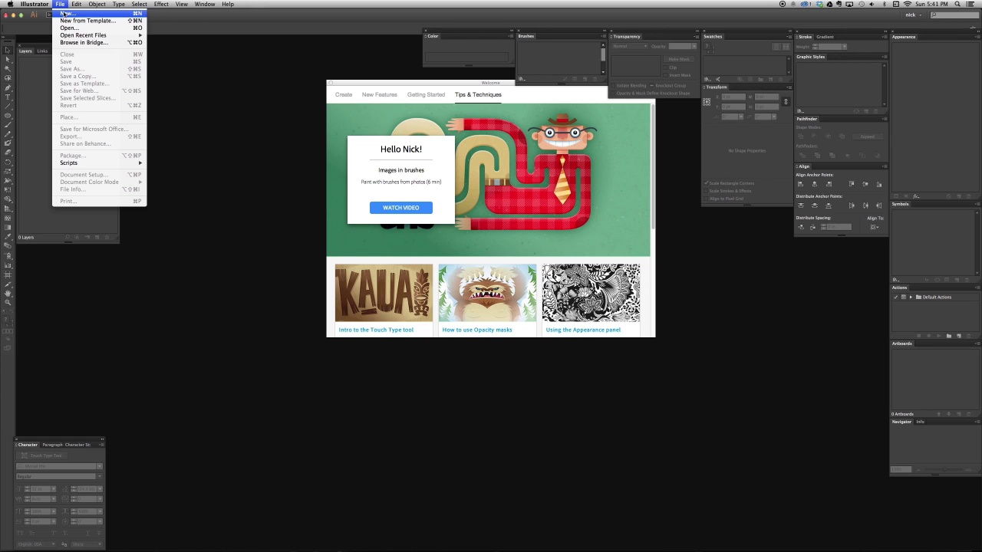
left_click(65, 14)
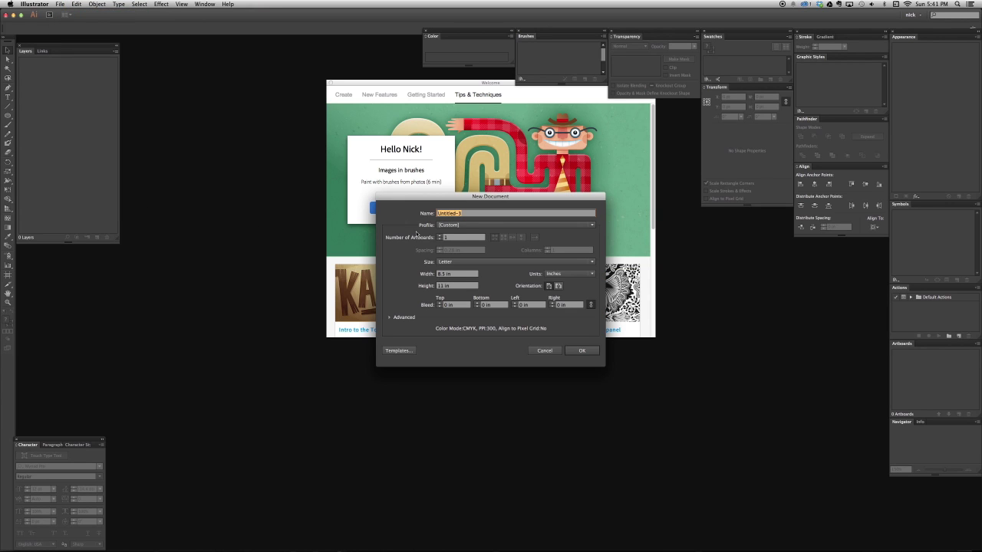
left_click_drag(506, 201, 504, 276)
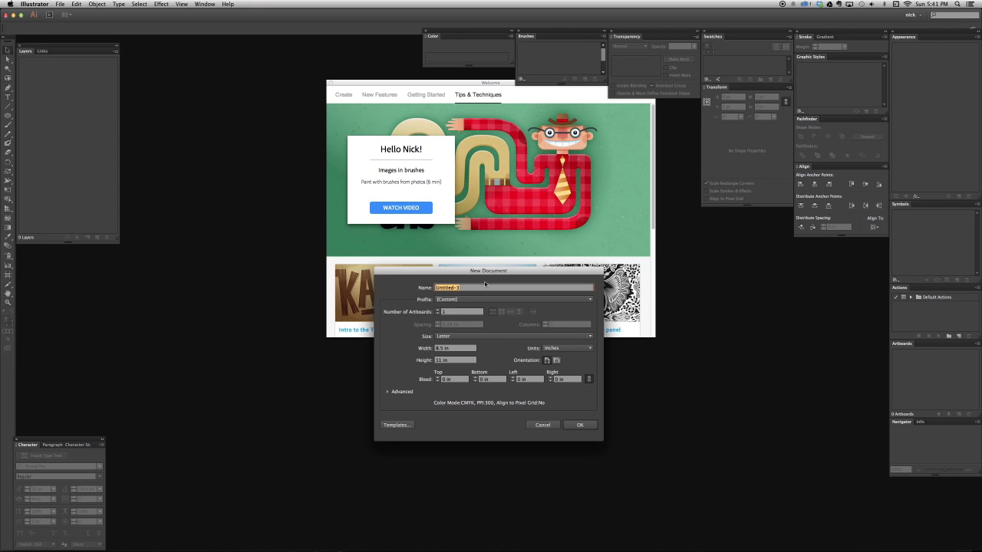
type("Drawing")
left_click(486, 299)
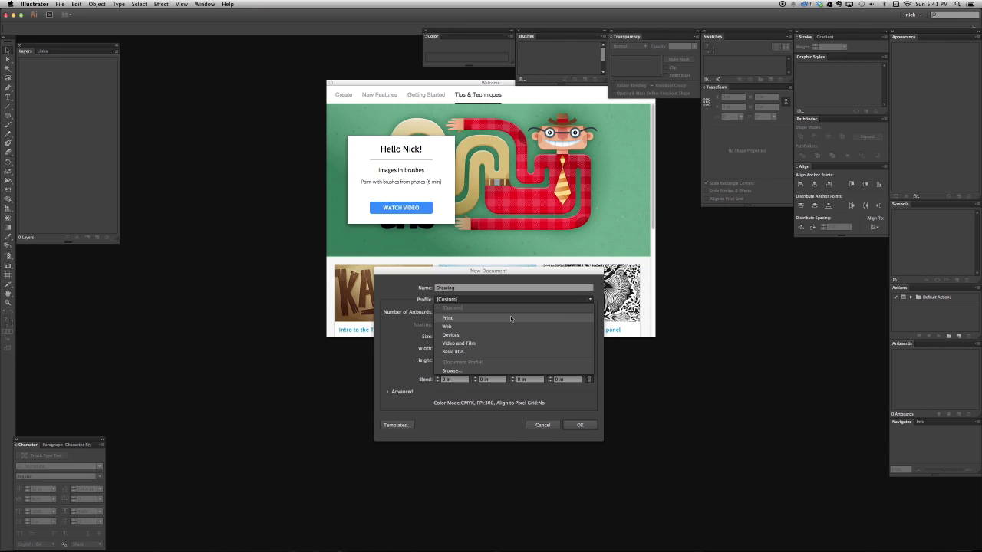
left_click(490, 352)
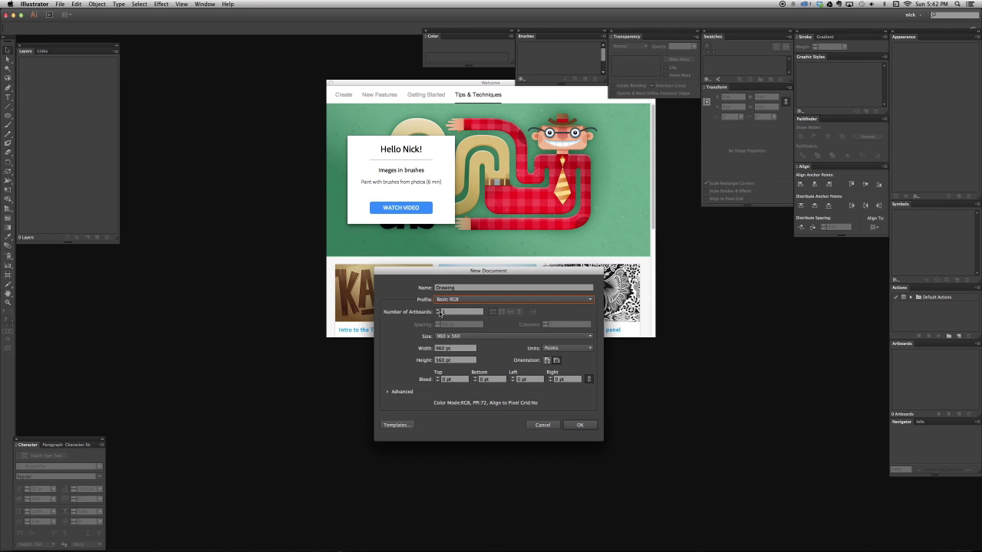
Keep the page size at 960 × 560 and the units in points
left_click(478, 338)
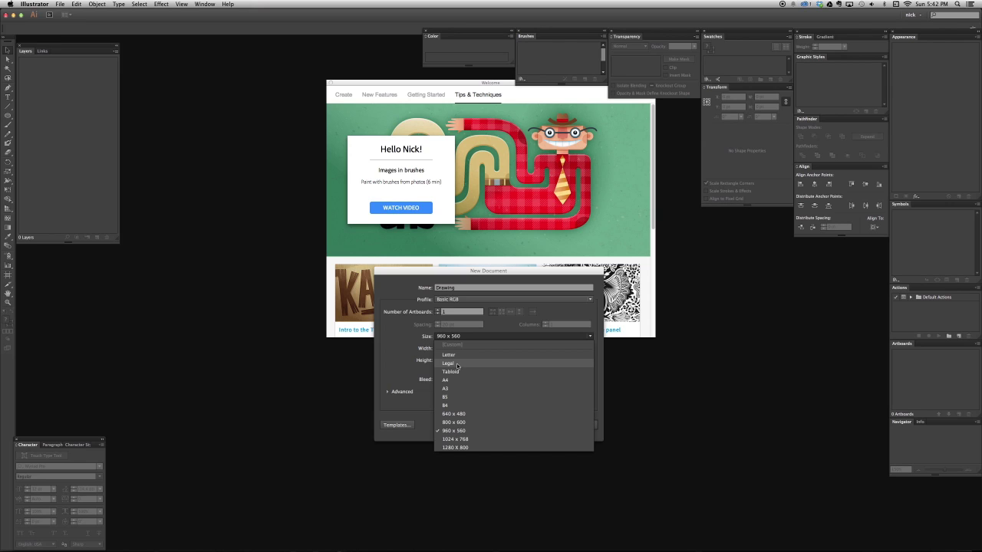
left_click(416, 380)
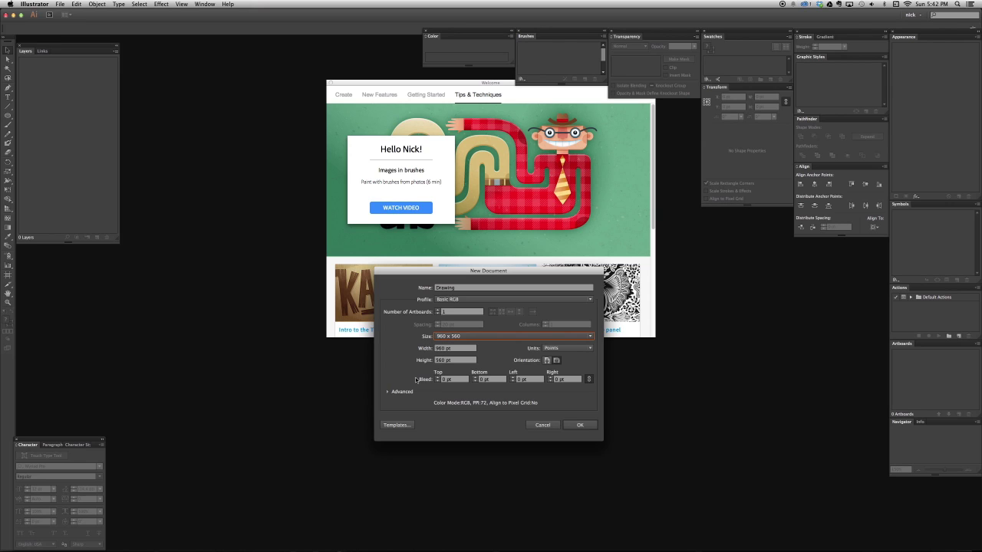
left_click(568, 349)
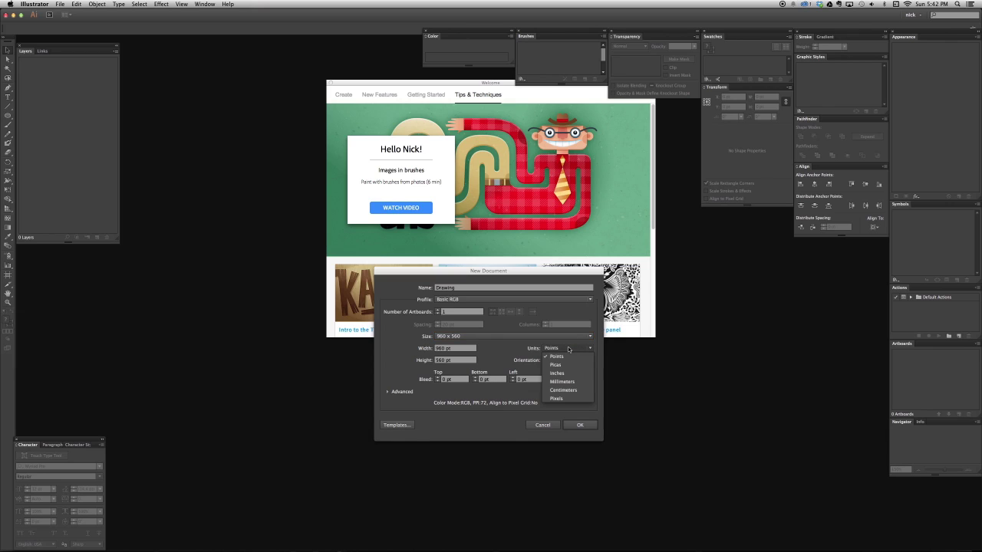
left_click(569, 350)
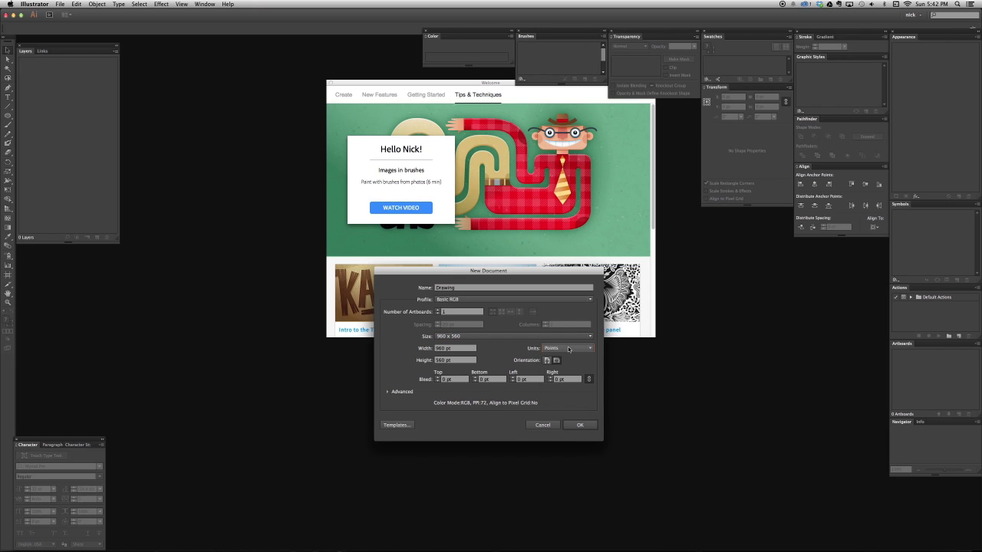
left_click(569, 350)
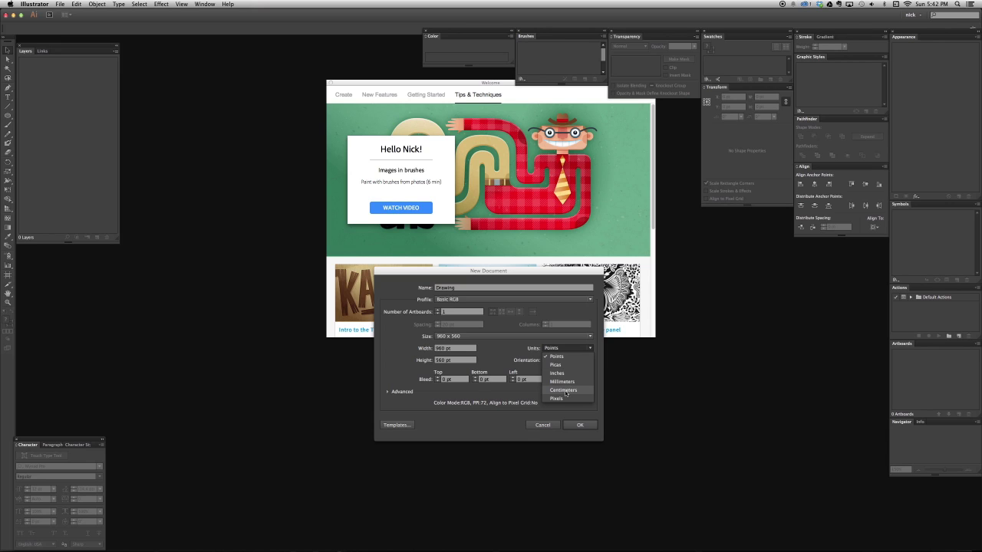
left_click(494, 358)
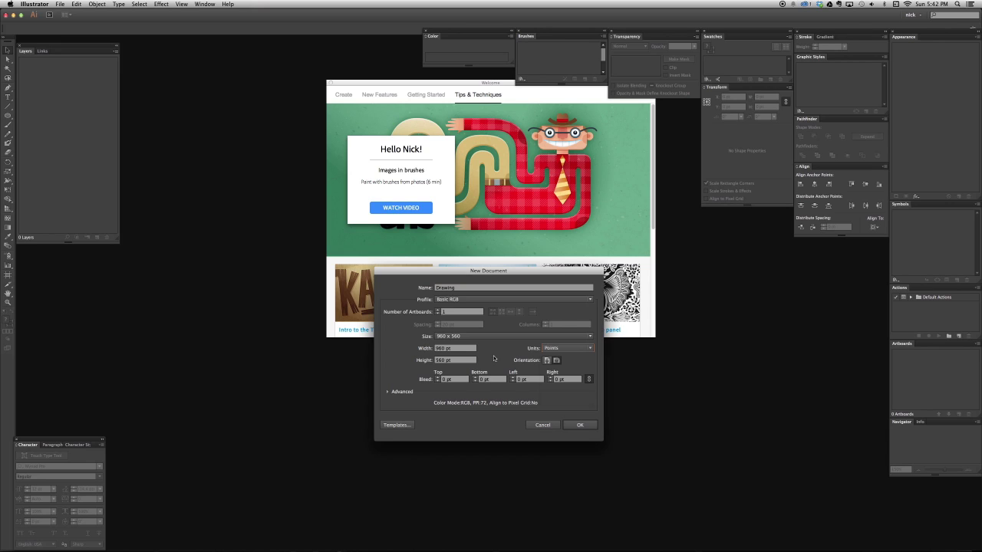
Expand the Advanced settings and keep RGB colour mode with the Basic RGB profile
left_click(388, 392)
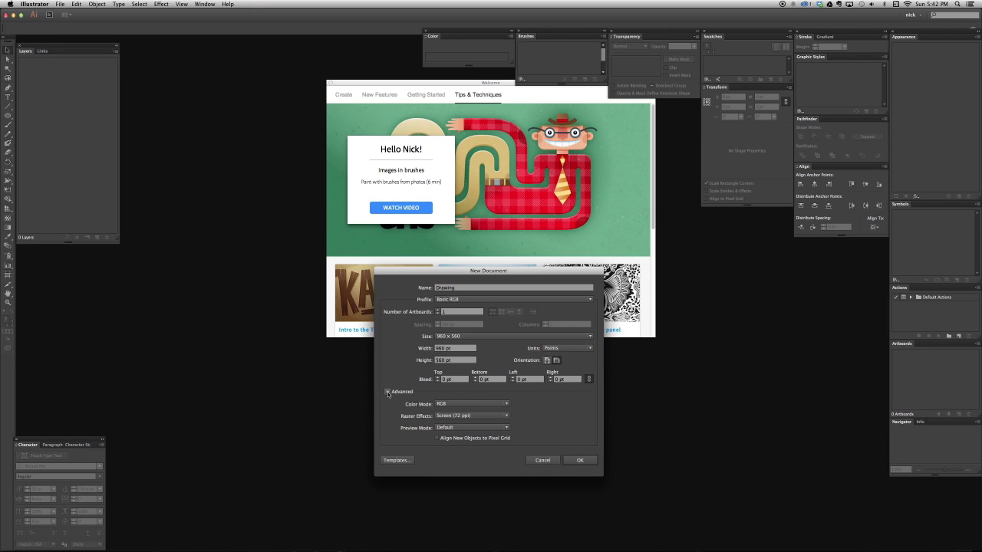
left_click(453, 405)
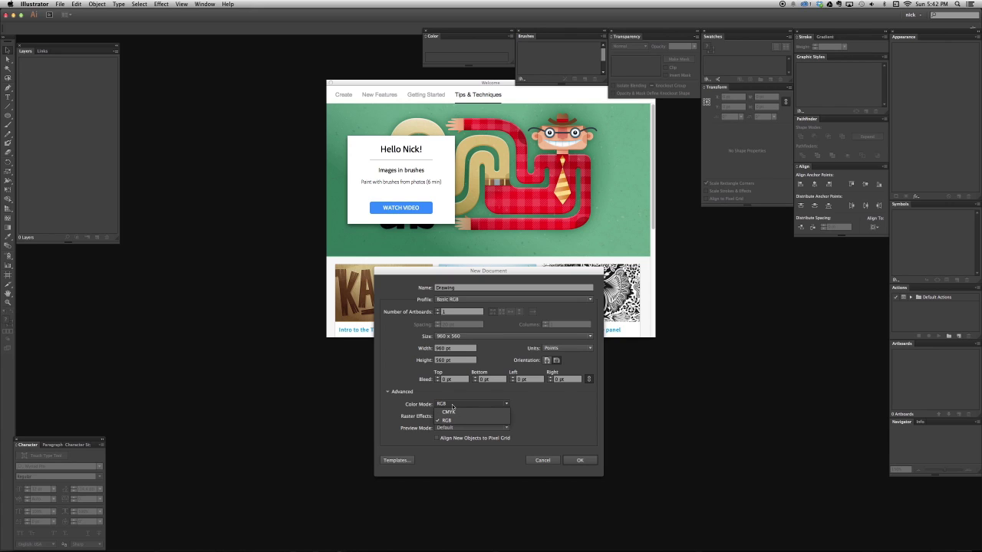
left_click(497, 406)
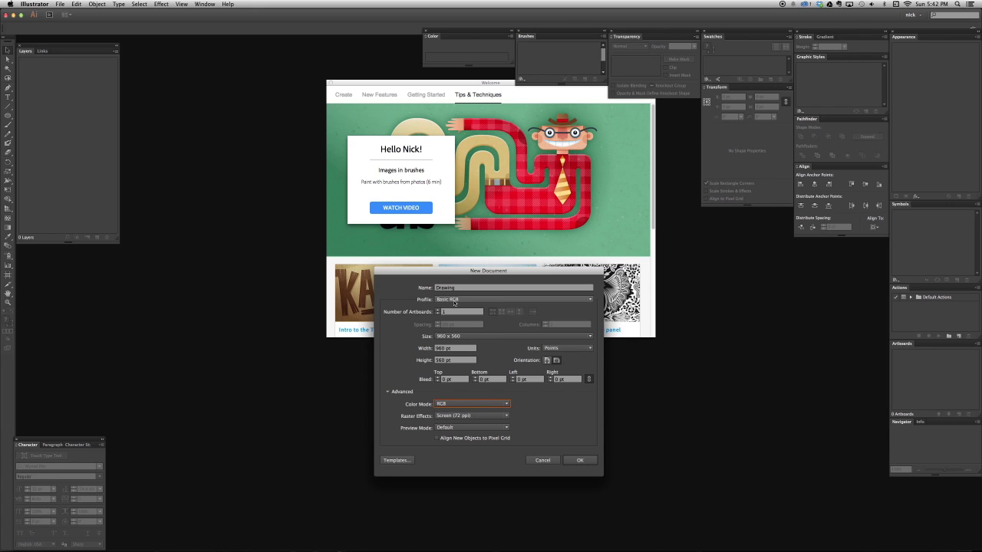
left_click(469, 301)
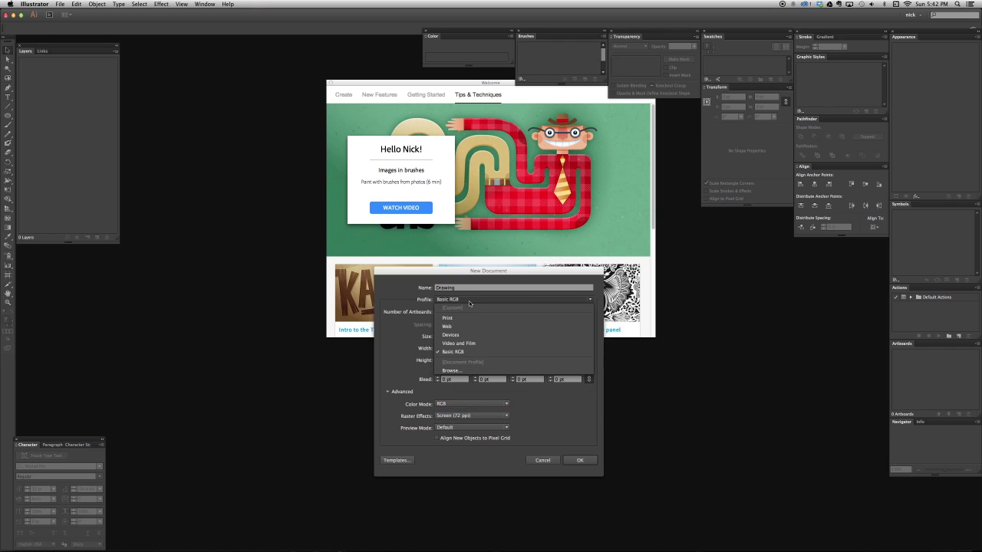
left_click(495, 407)
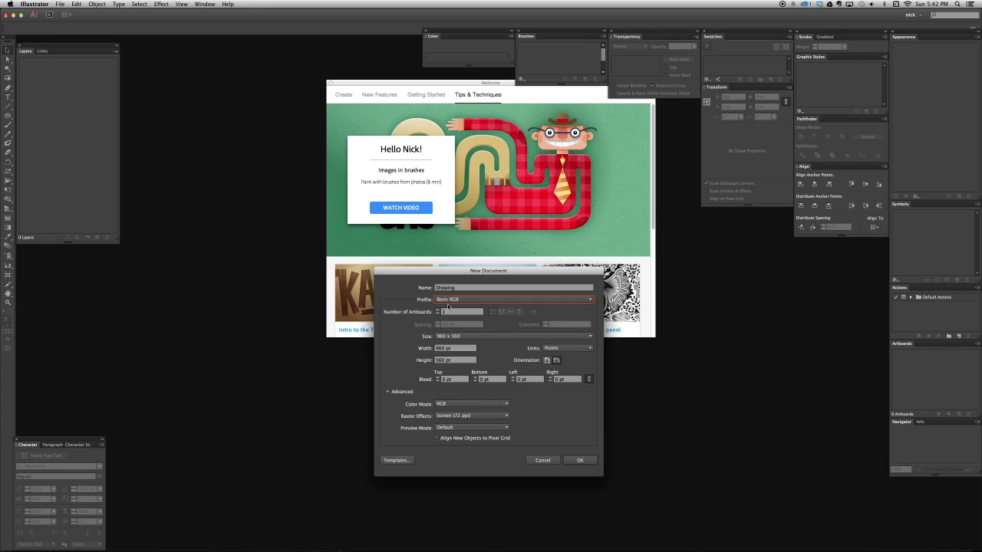
left_click(464, 405)
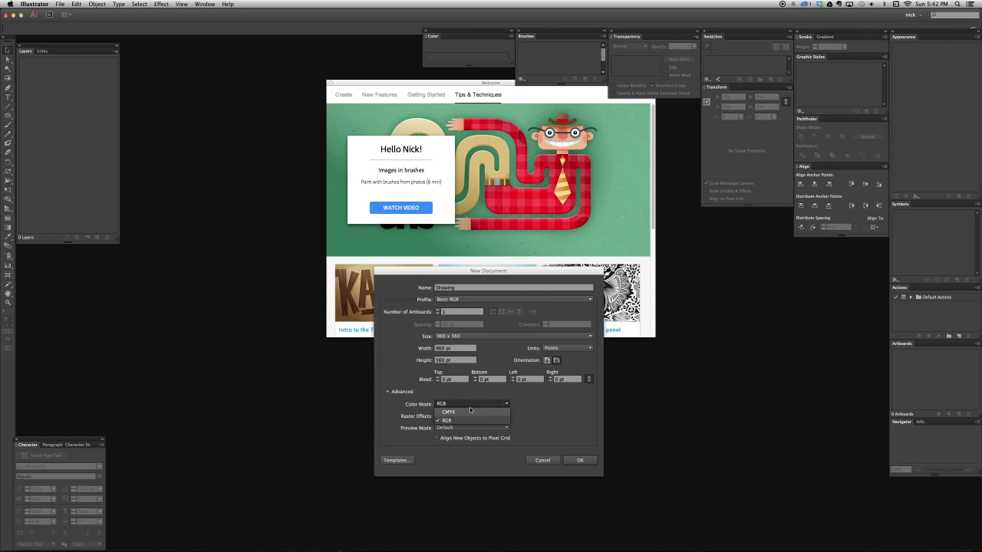
left_click(532, 411)
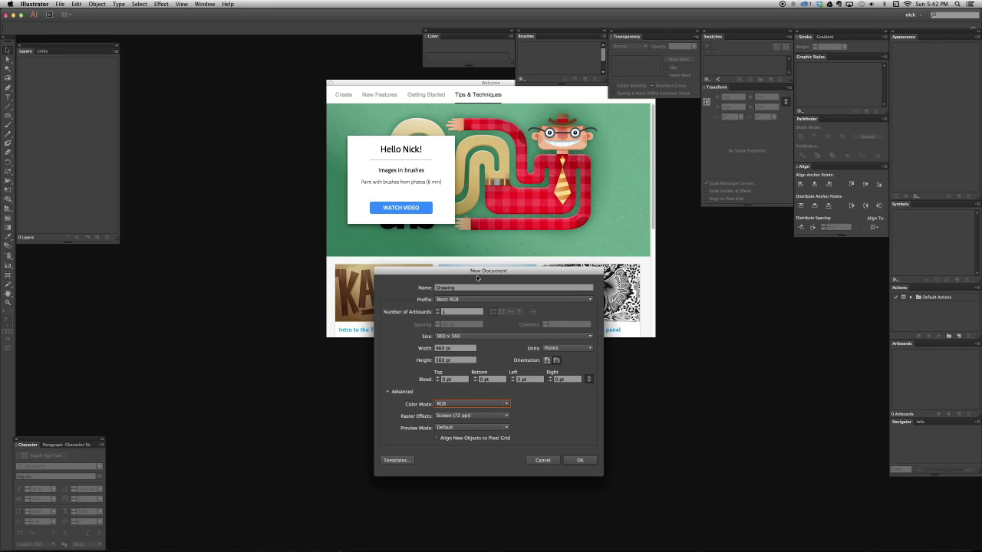
Leave raster effects at Screen (72 ppi) and preview at Default, then create the document
left_click_drag(476, 275, 409, 186)
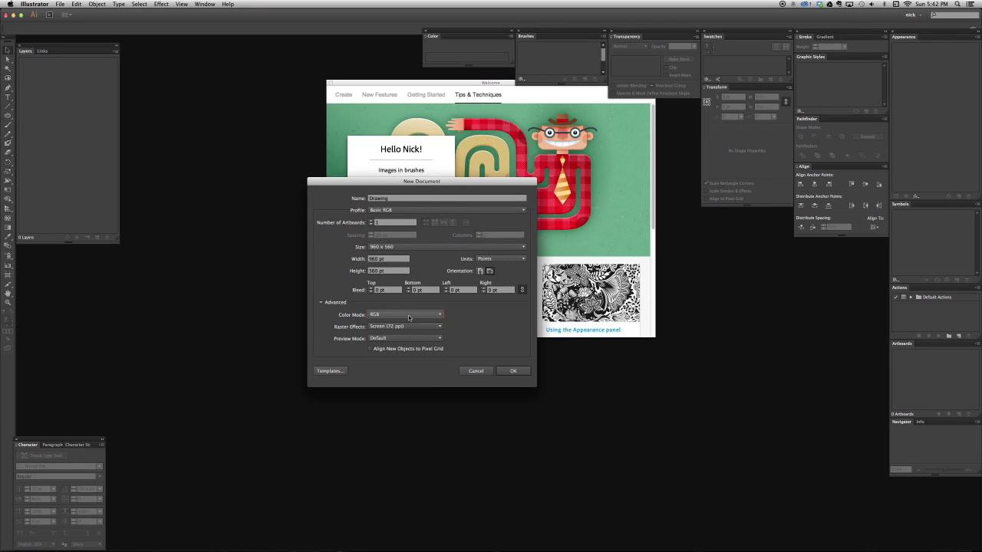
left_click(429, 327)
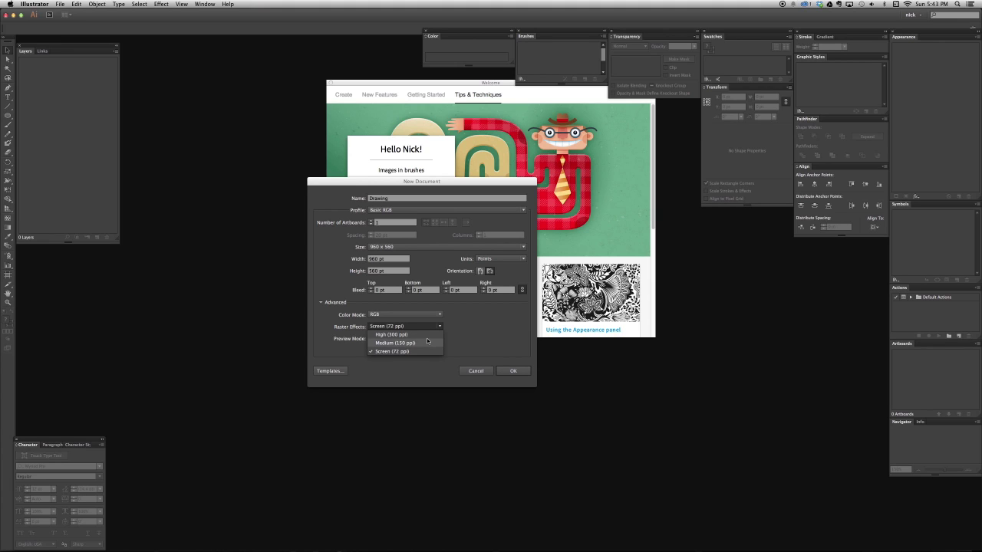
left_click(502, 340)
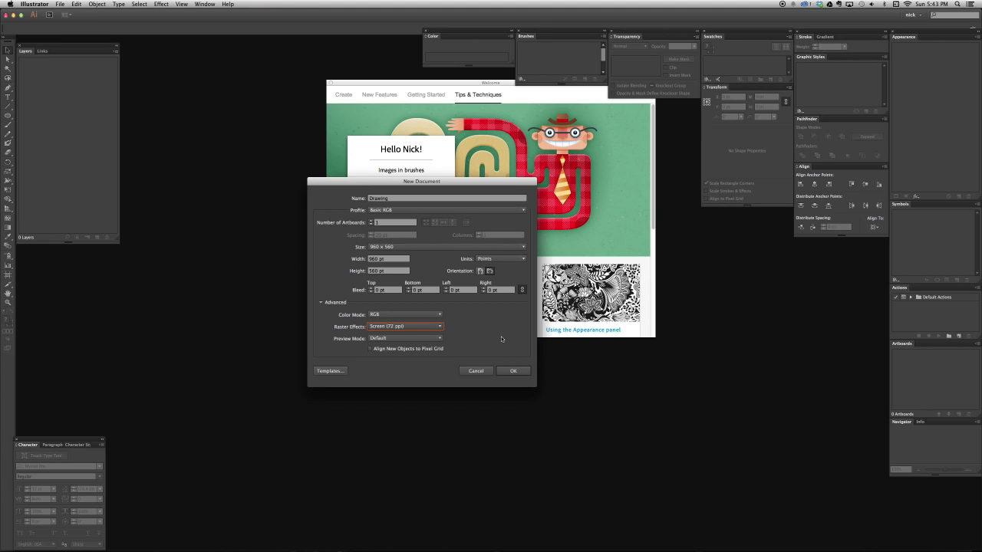
left_click(434, 338)
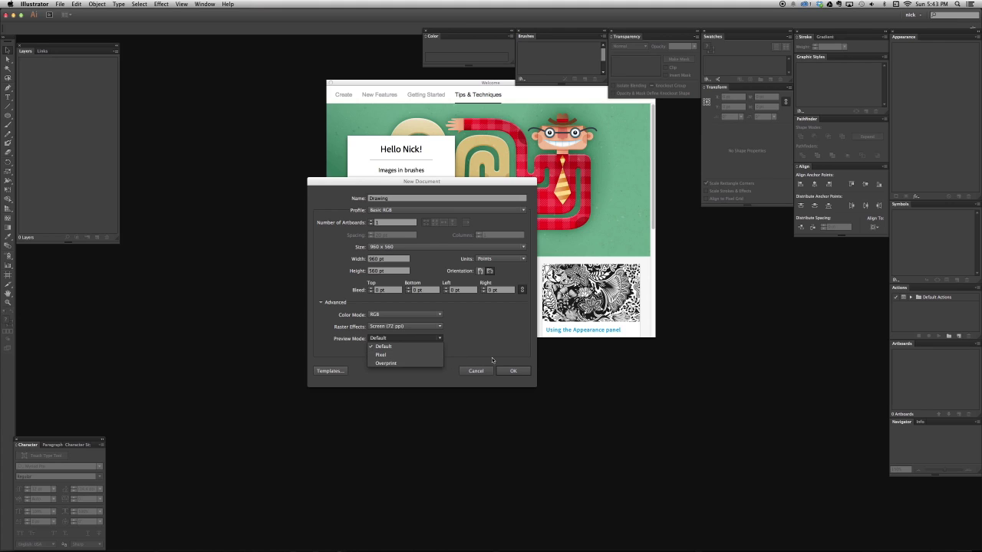
left_click(446, 349)
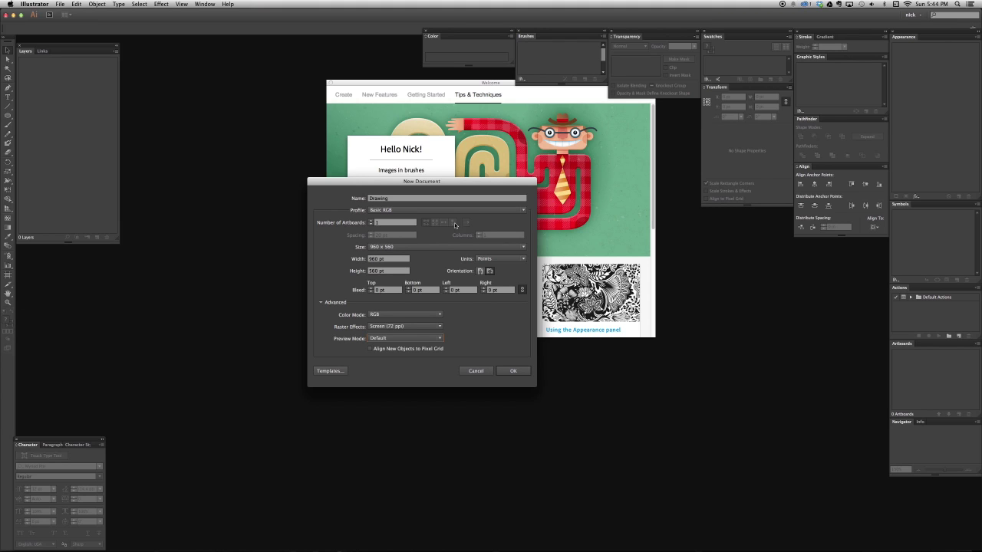
left_click(508, 372)
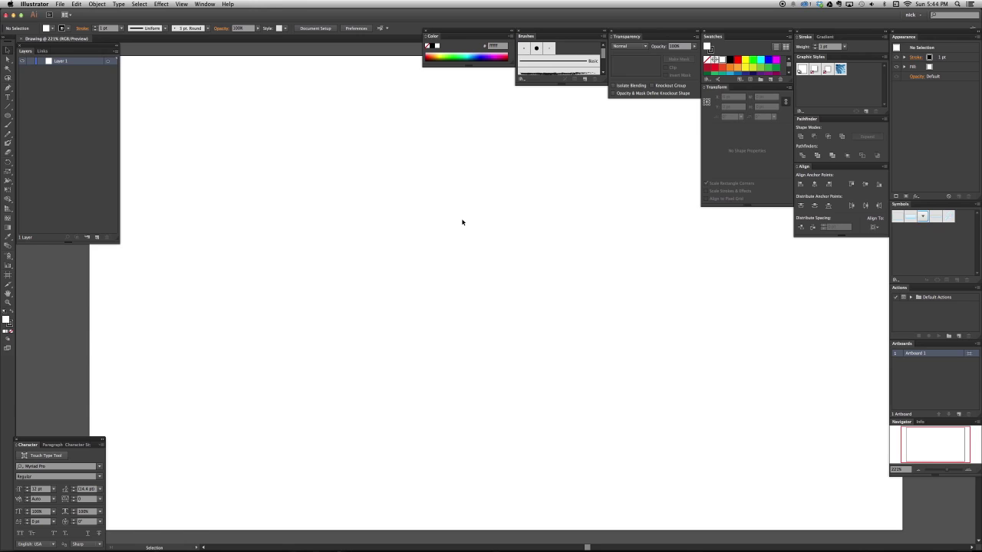
Zoom out until the whole artboard fits, then switch to the Artboard tool with Shift+O
key("super+minus")
key("super+minus")
key("super+minus")
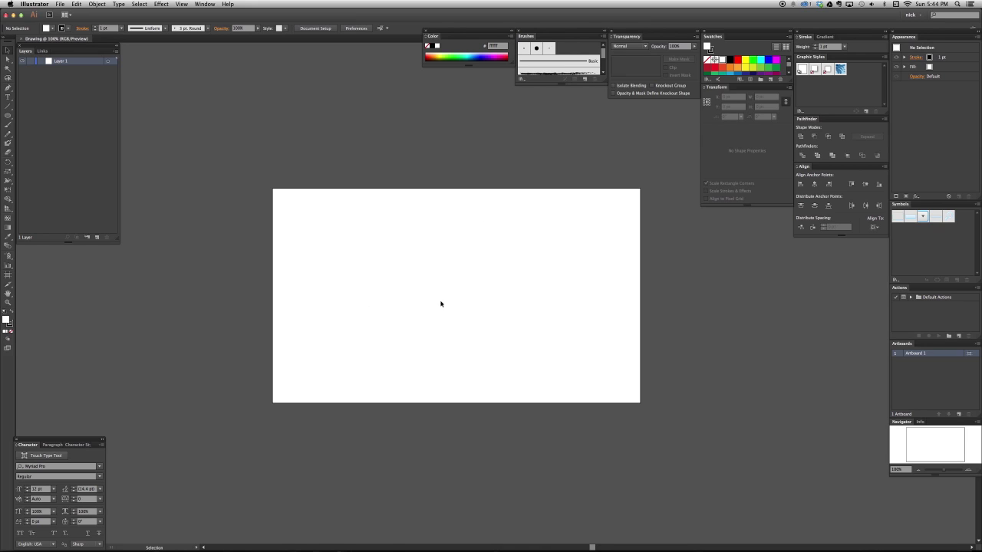
key("shift+o")
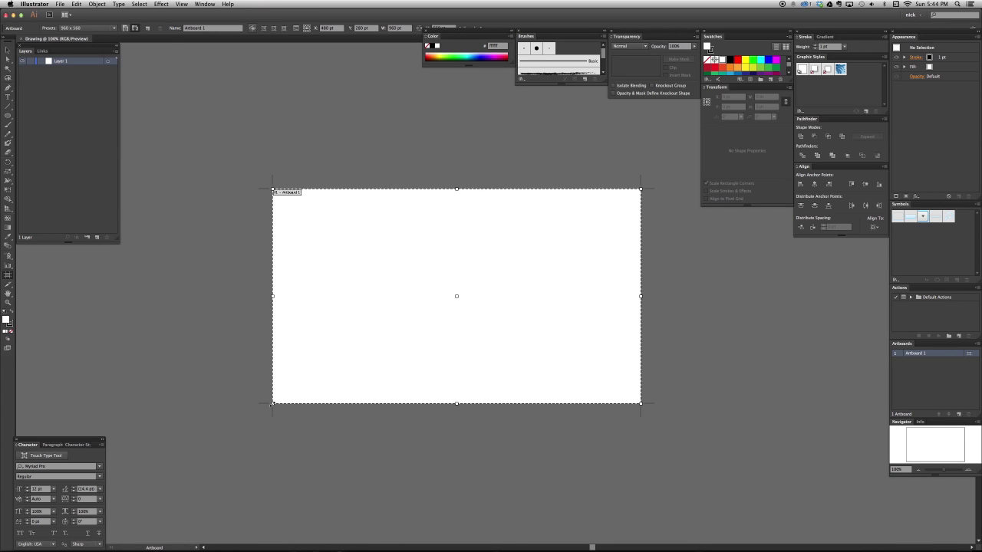
Undo an accidental resize, then set Artboard 1 to W 1280 pt and H 720 pt
left_click_drag(272, 296, 327, 301)
key("super+z")
left_click_drag(461, 37, 460, 56)
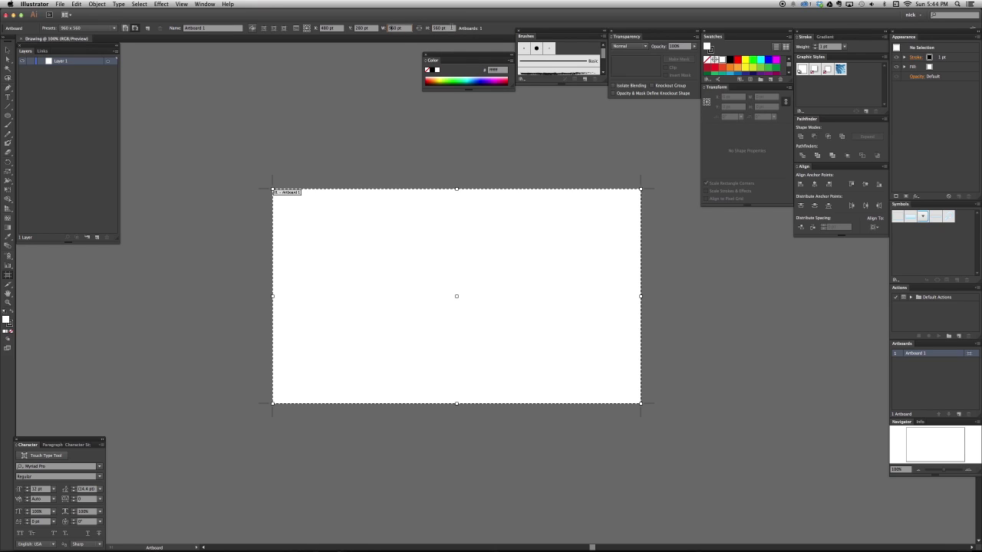
left_click(392, 28)
type("1280")
key("Tab")
type("720")
key("Return")
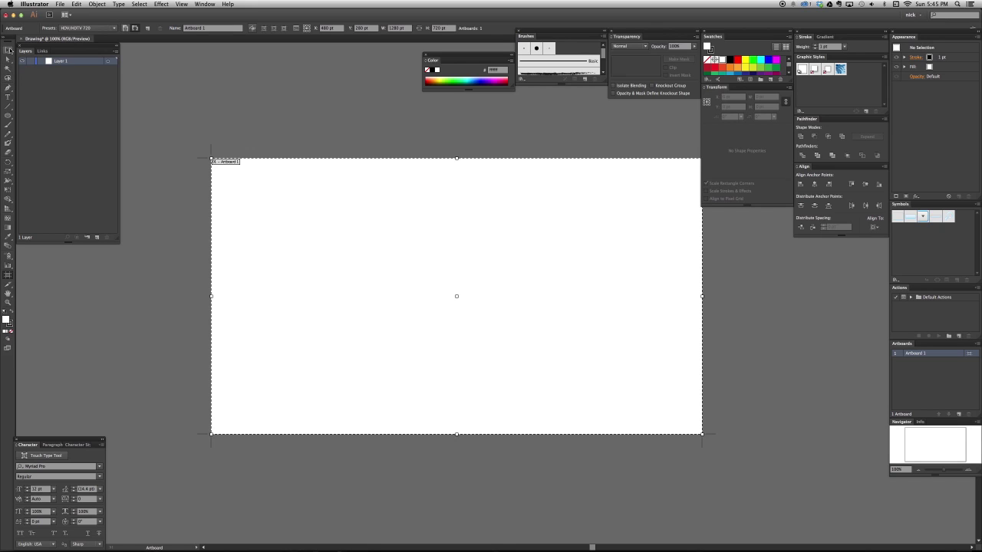
left_click(8, 49)
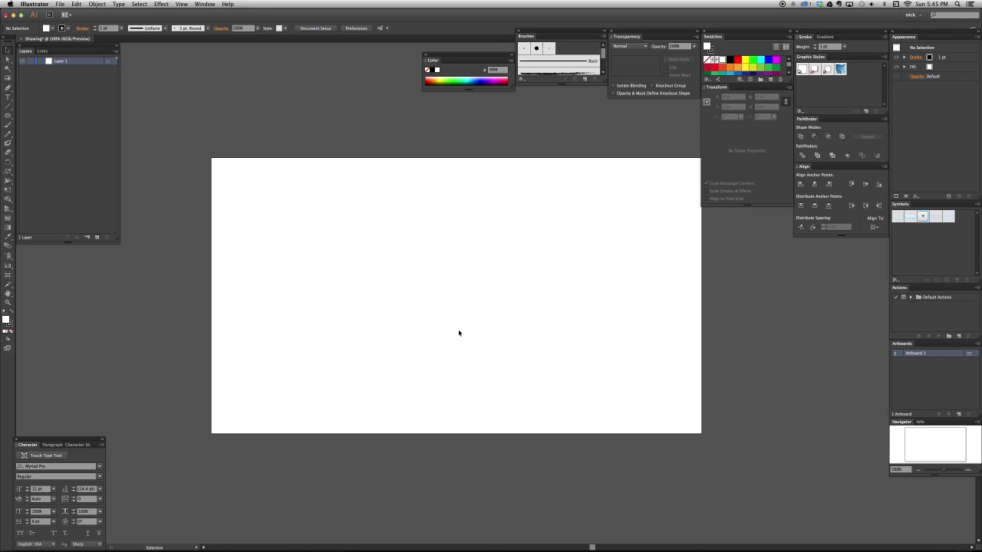
scroll(464, 334, "right", 2)
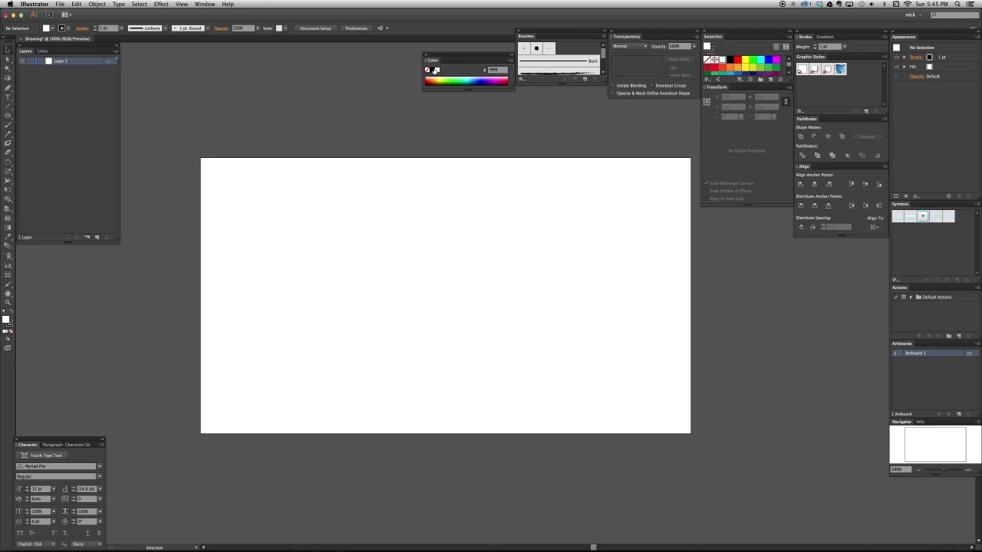
left_click_drag(436, 58, 436, 43)
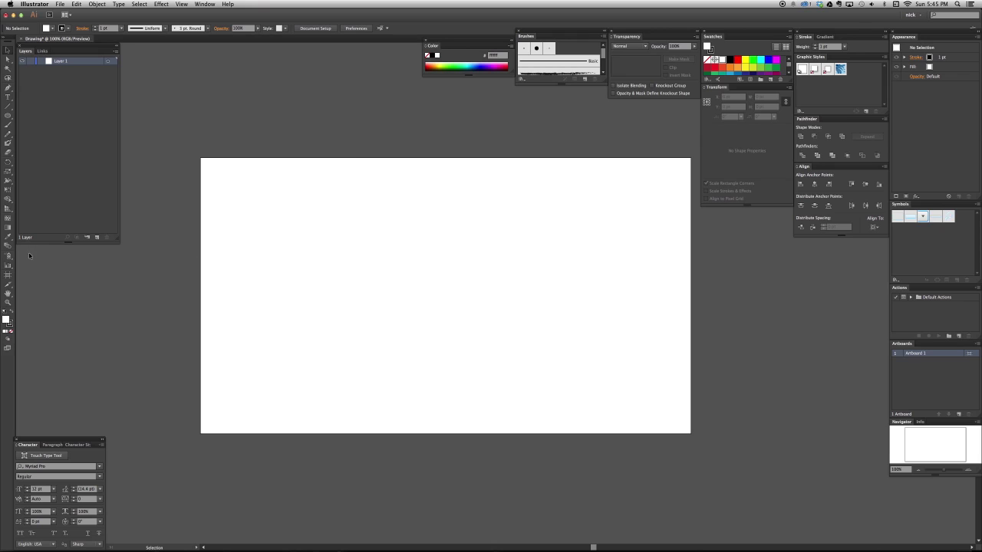
left_click(8, 275)
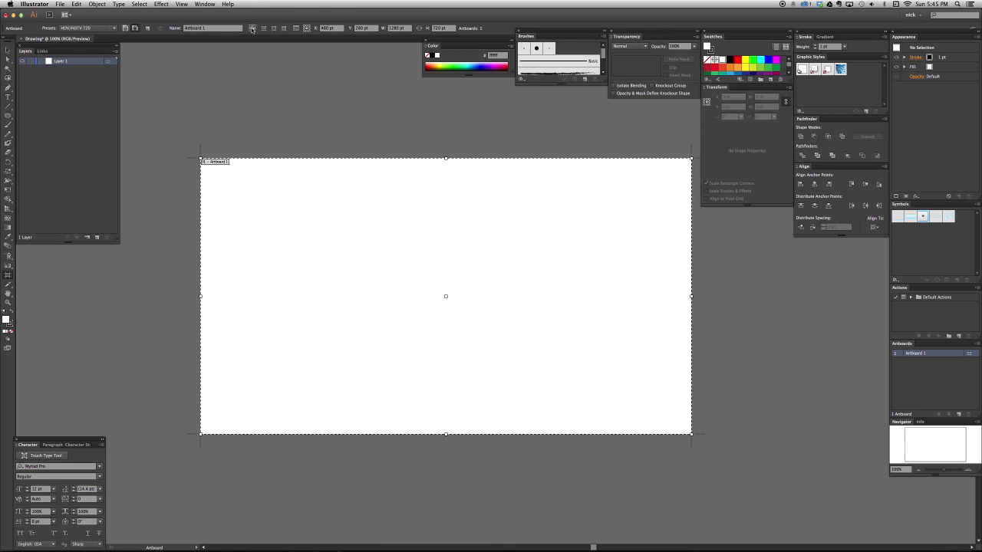
left_click(224, 29)
key("super+equal")
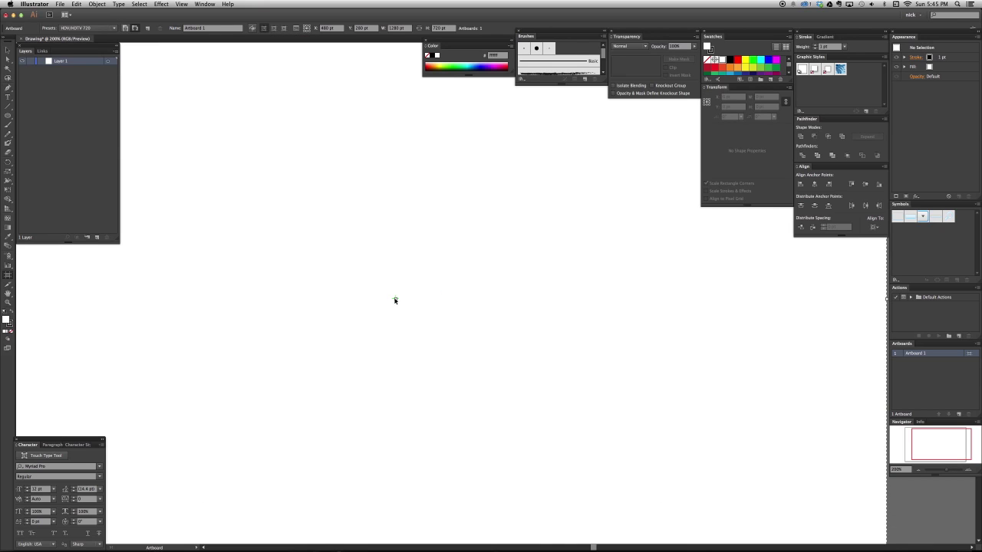
key("super+minus")
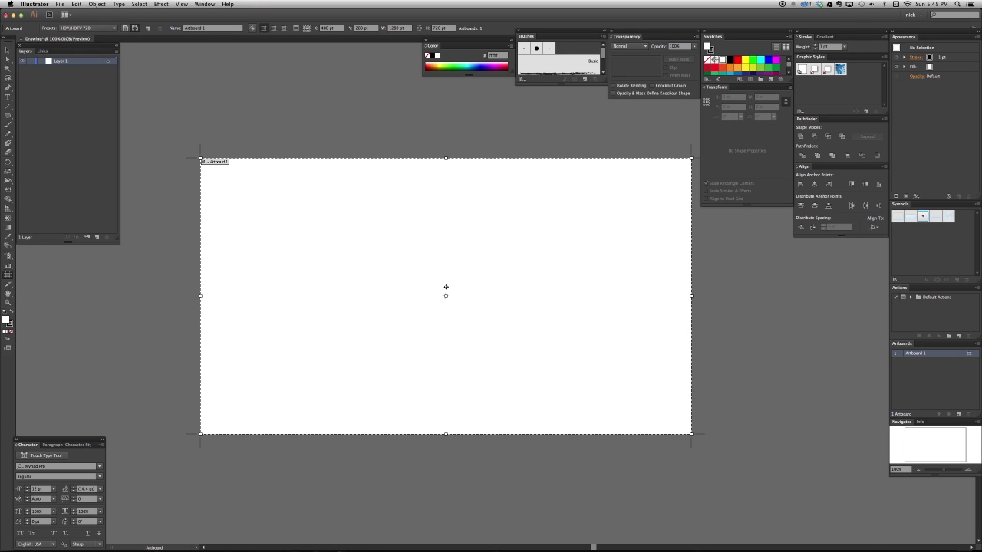
left_click(275, 28)
left_click(285, 28)
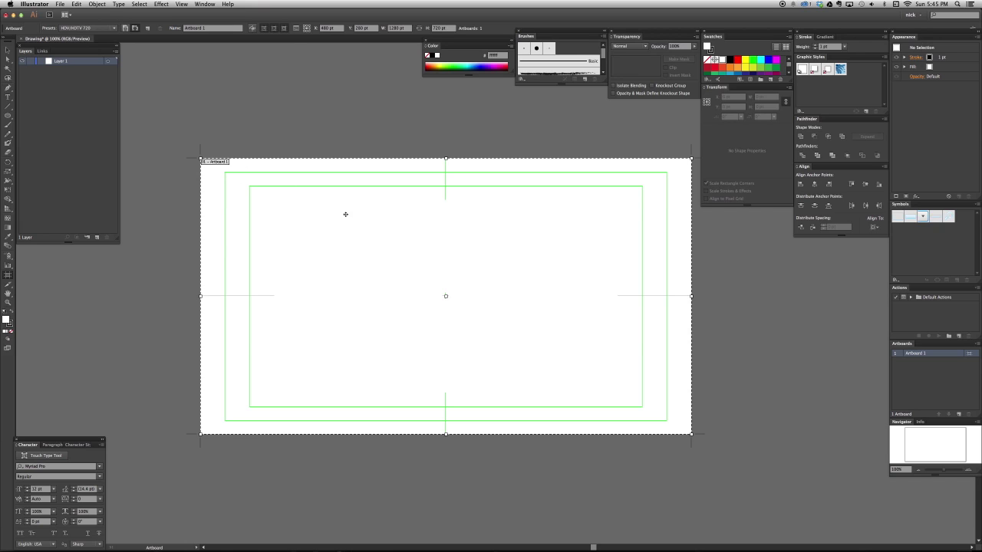
left_click(284, 29)
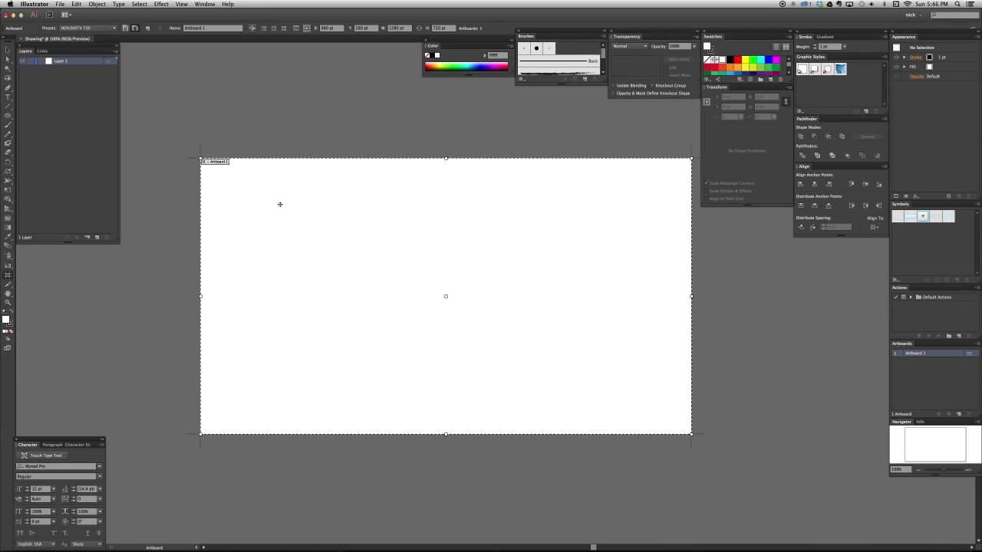
left_click_drag(279, 201, 237, 158)
key("super+z")
left_click(254, 29)
Leave artboard editing and lengthen the Swatches and Brushes panels to show every item
left_click(7, 52)
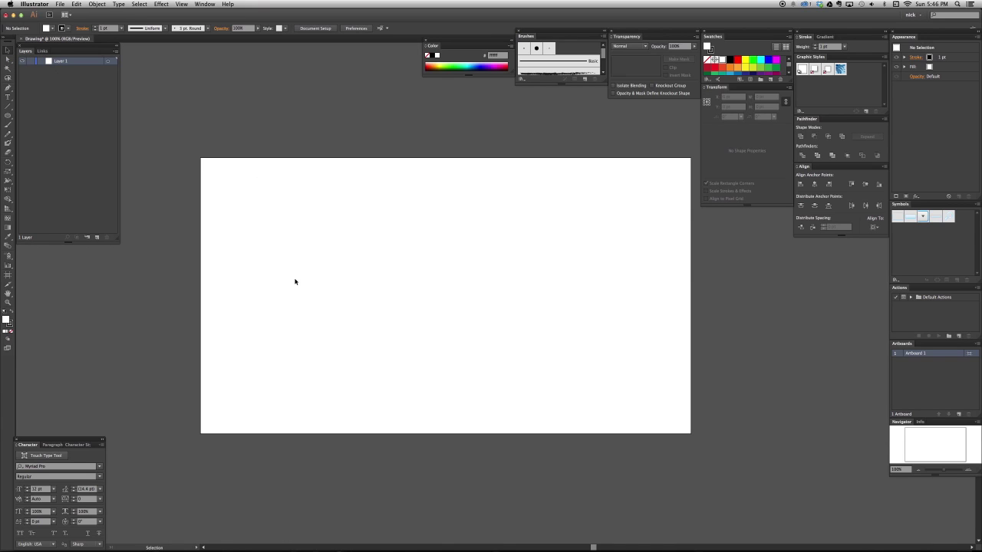
left_click_drag(527, 301, 495, 299)
left_click_drag(712, 82, 710, 131)
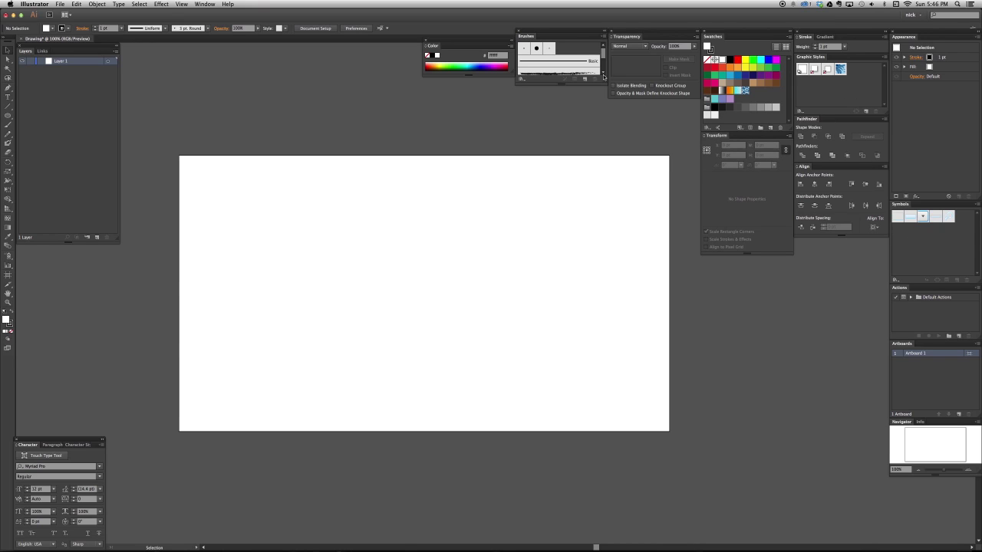
left_click_drag(604, 76, 604, 121)
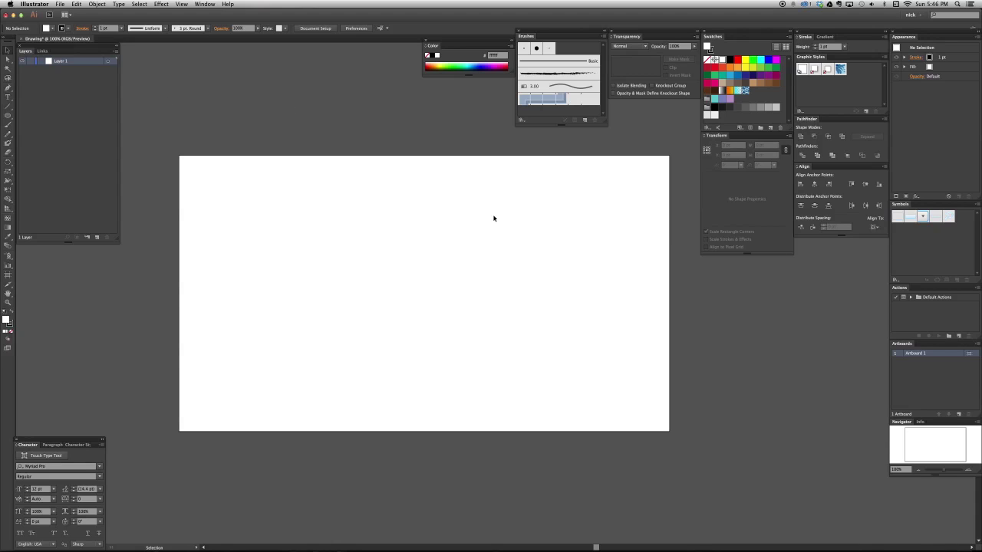
left_click(59, 3)
left_click(550, 306)
left_click_drag(912, 219, 476, 281)
key("super+equal")
key("super+equal")
key("super+equal")
left_click(440, 241)
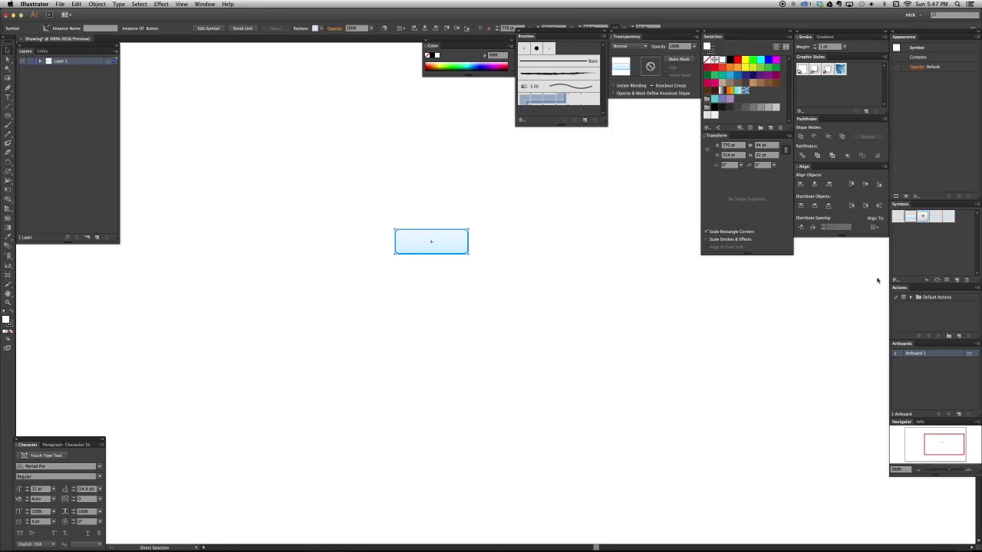
key("super+minus")
key("super+minus")
key("super+minus")
key("Delete")
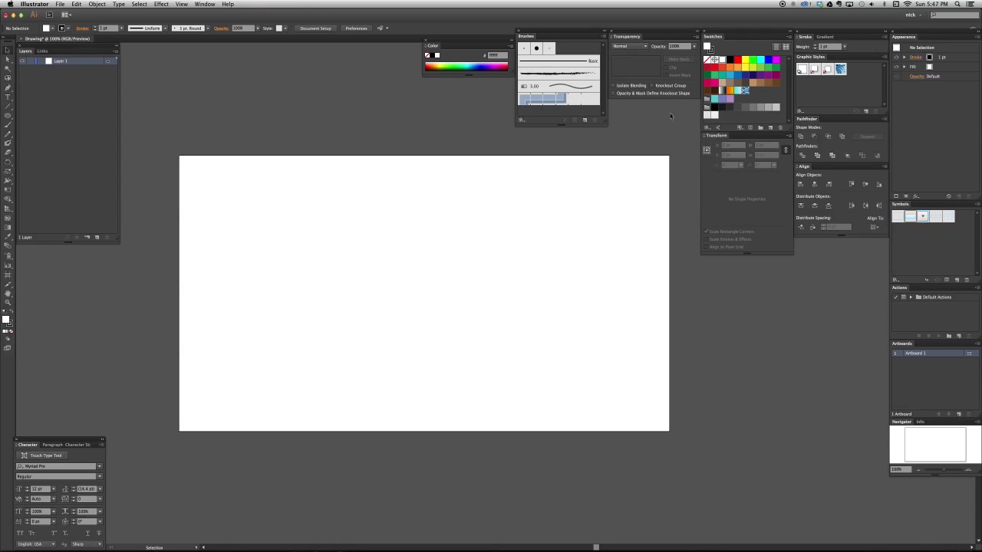
Delete all brushes except Basic, including Charcoal - Feather, 3 pt. Oval and 10 pt. Round
left_click(576, 75)
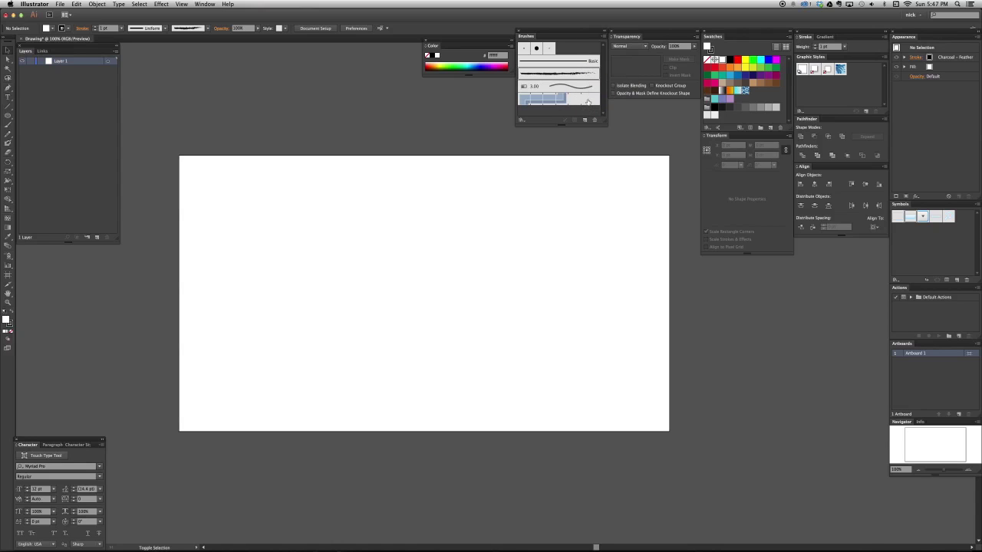
left_click(588, 102, "super")
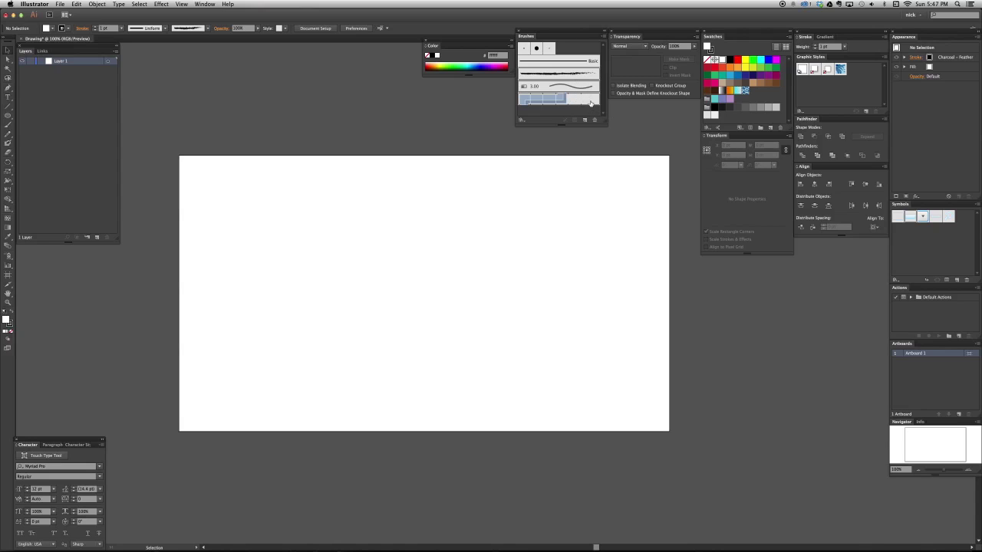
left_click(595, 120)
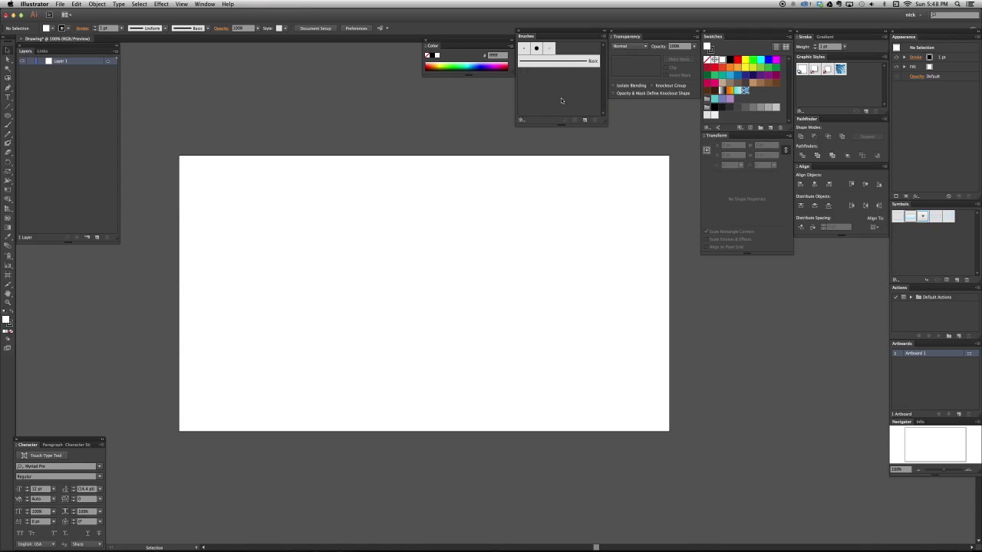
left_click(550, 49)
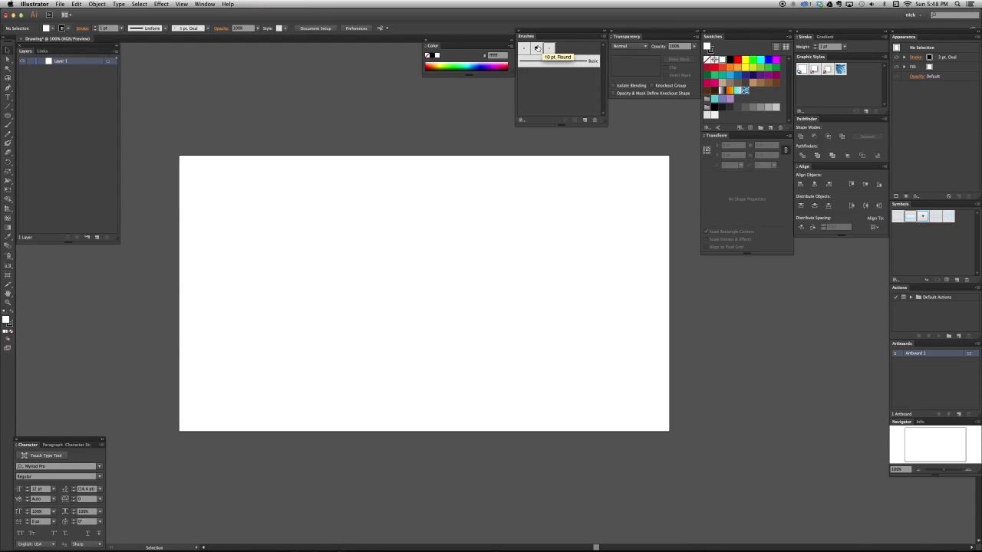
left_click(537, 48, "super")
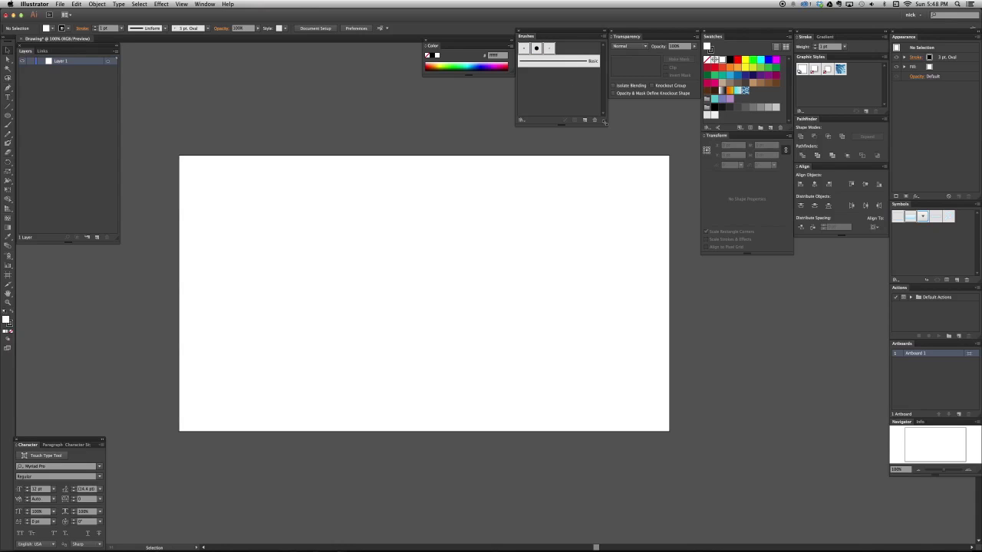
left_click_drag(605, 121, 606, 108)
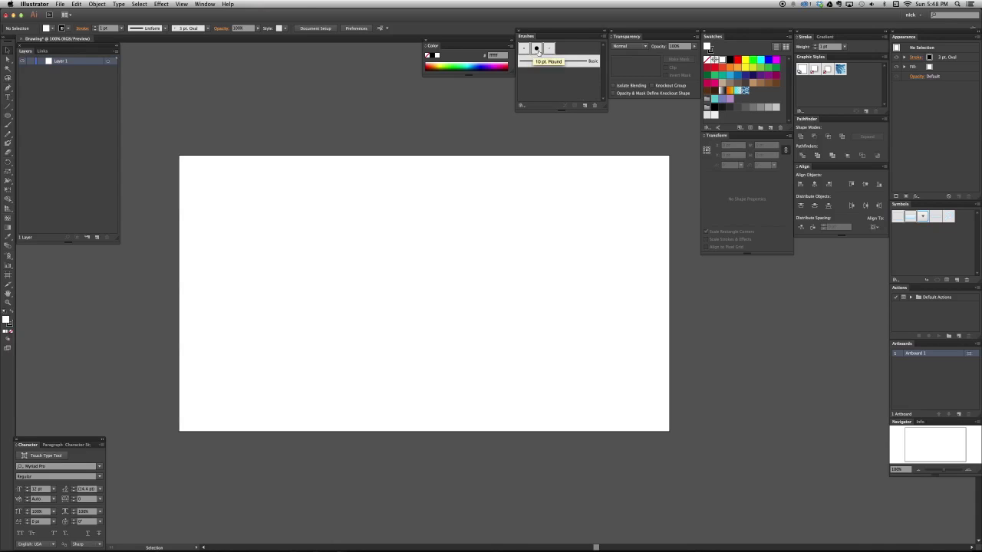
left_click(594, 105)
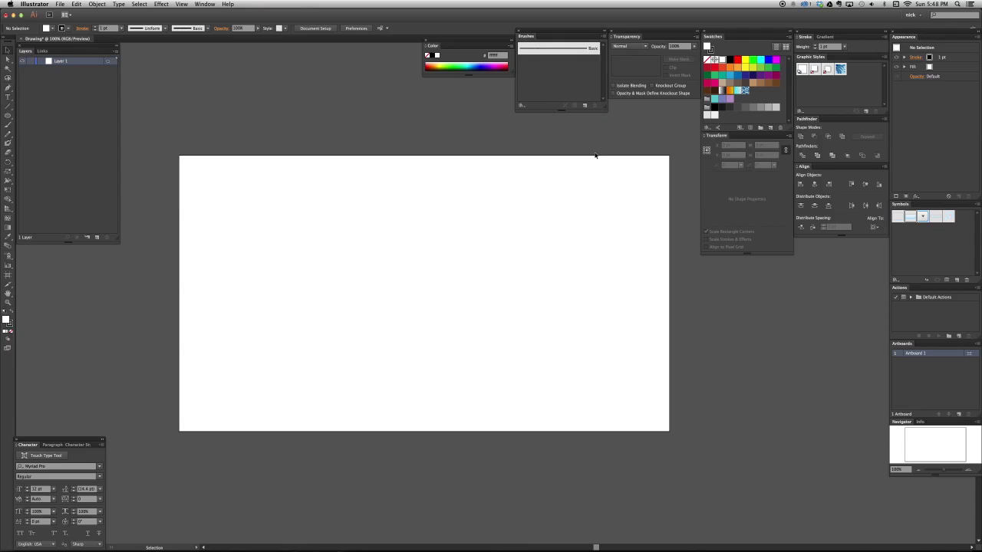
Delete the swatches from RGB Red through the grayscale group and confirm with Yes
left_click(737, 60)
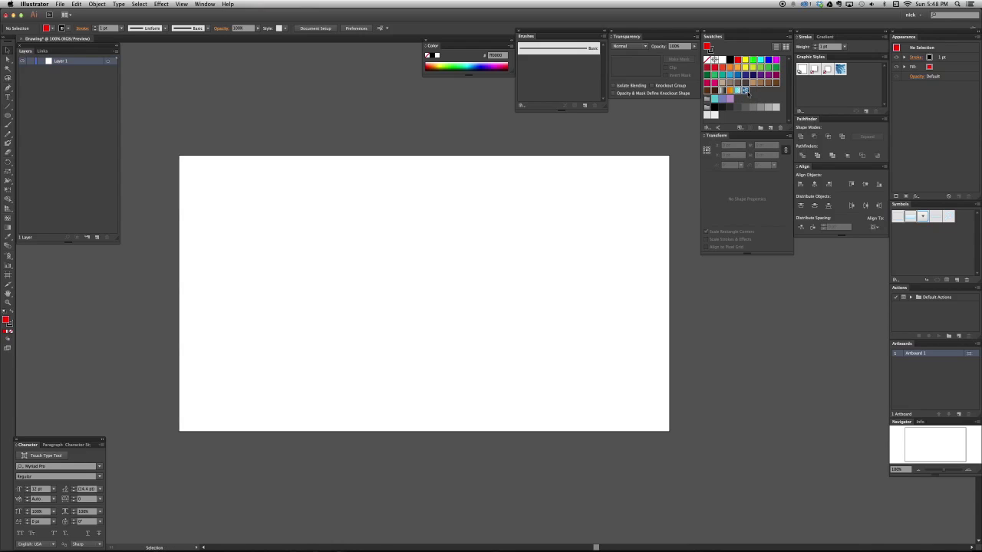
left_click(707, 107)
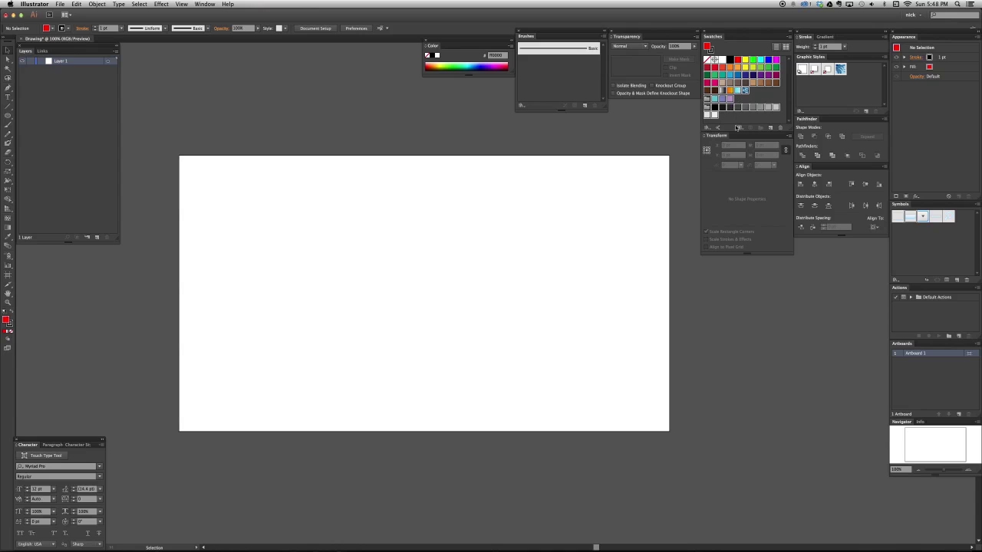
left_click(780, 128)
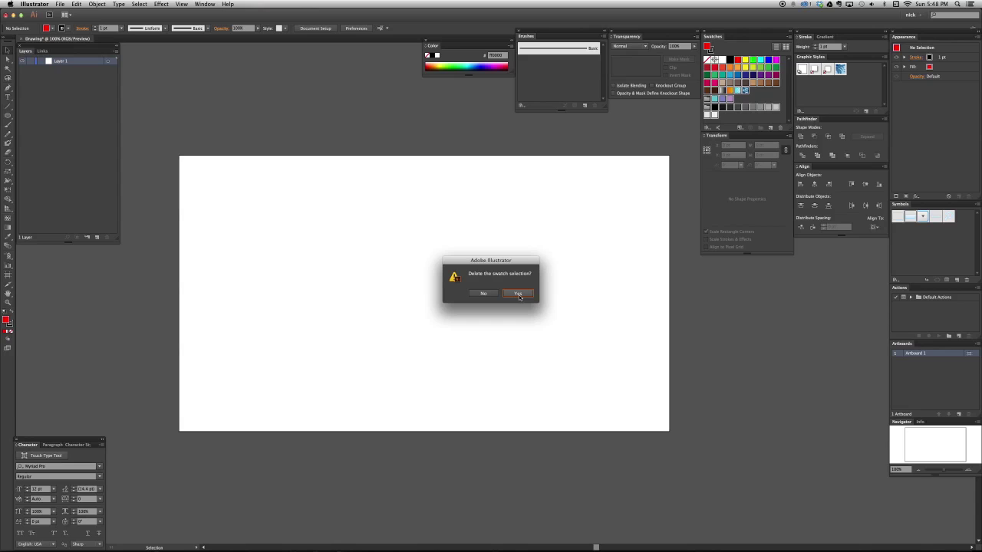
left_click(518, 294)
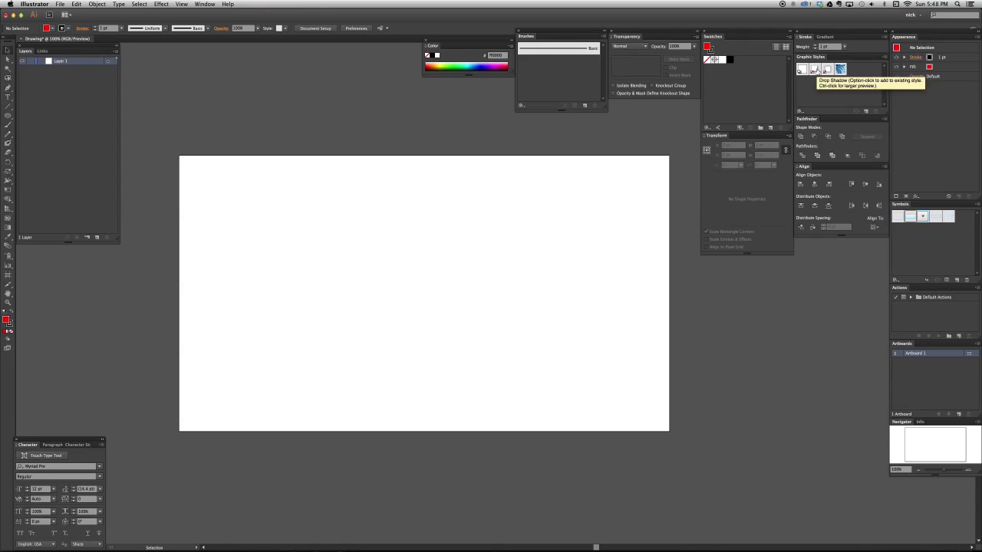
Draw a test rectangle and try the Drop Shadow and Jive_GS graphic styles on it
left_click(815, 70)
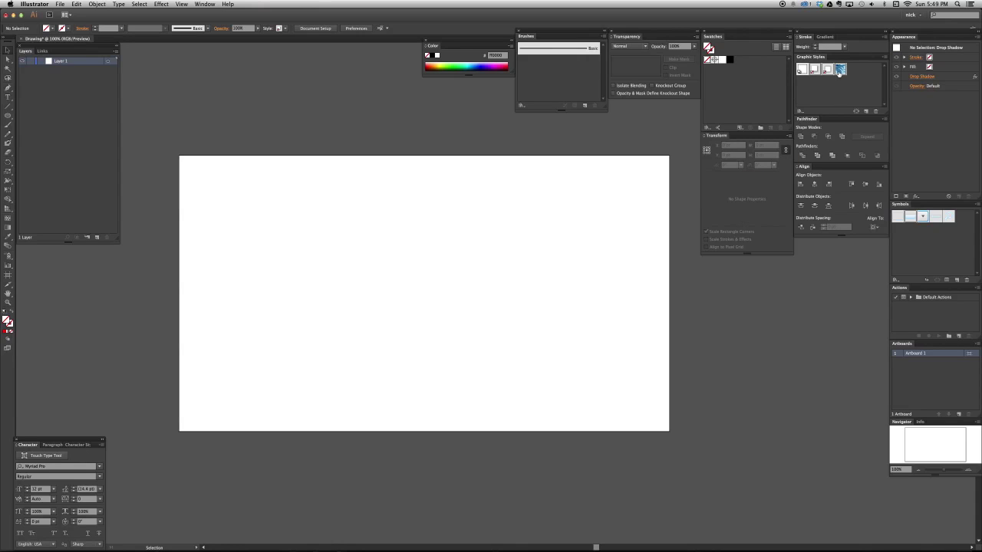
key("m")
left_click_drag(511, 210, 566, 260)
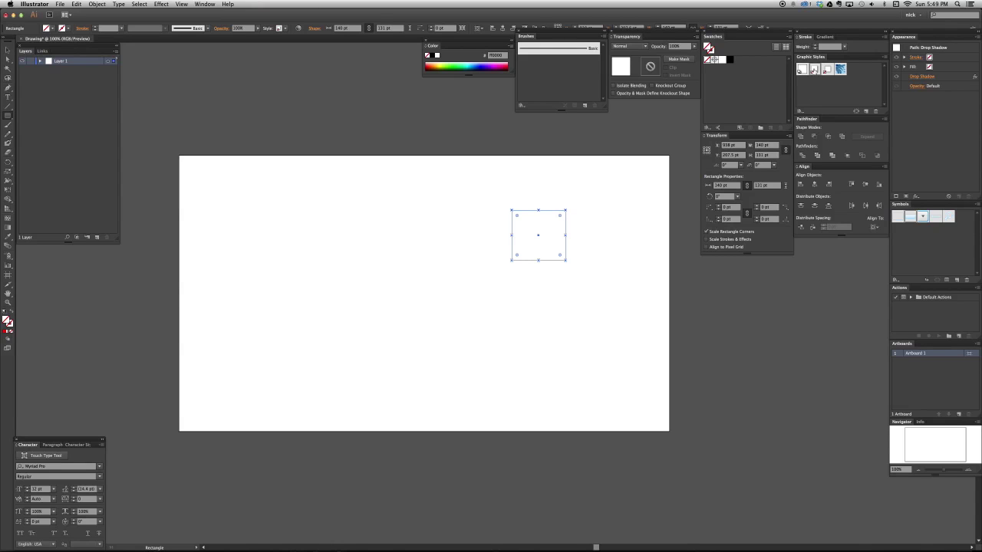
key("v")
key("super+equal")
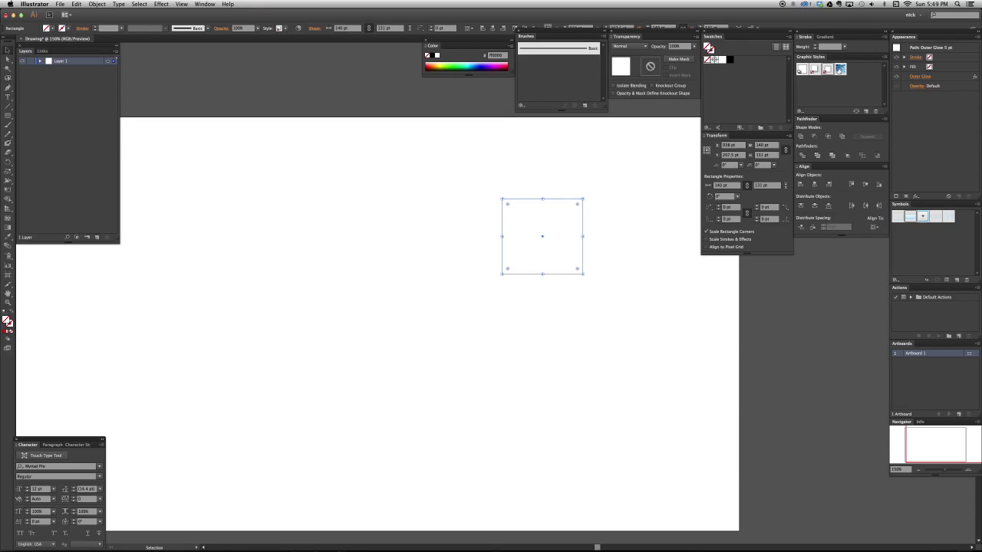
left_click(840, 69)
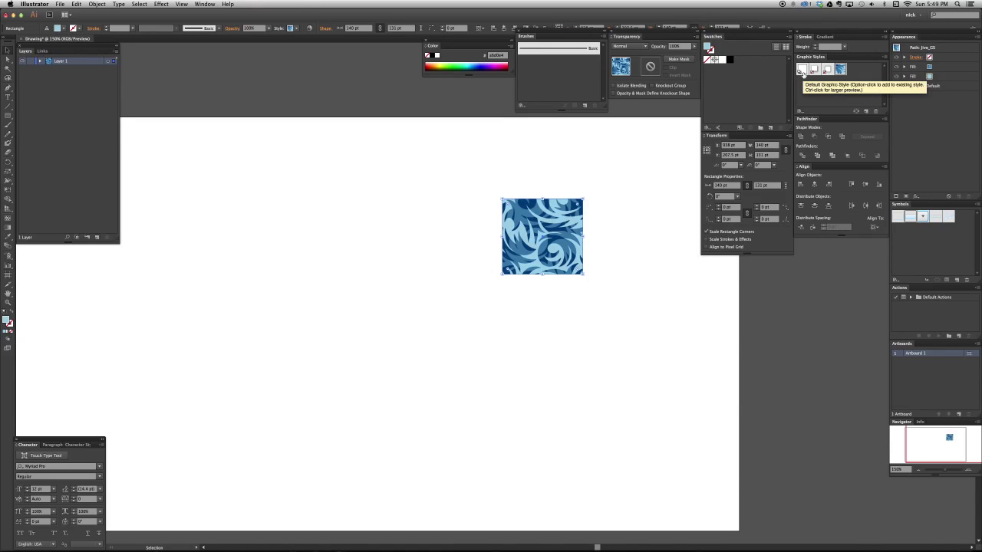
left_click(802, 69)
left_click(567, 286)
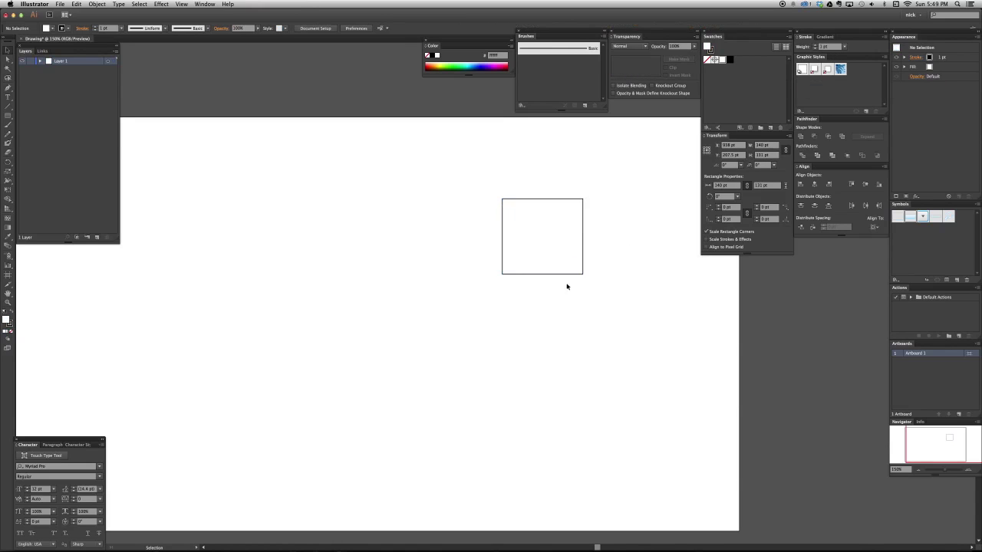
left_click(527, 222)
left_click(612, 217)
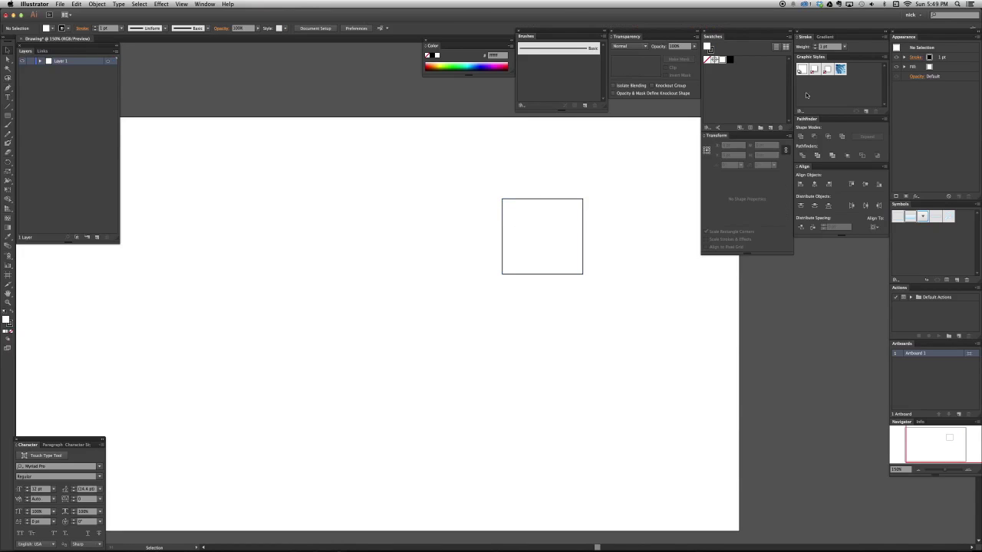
Delete every graphic style except Default, then remove the test rectangle and zoom to 100%
left_click(814, 71)
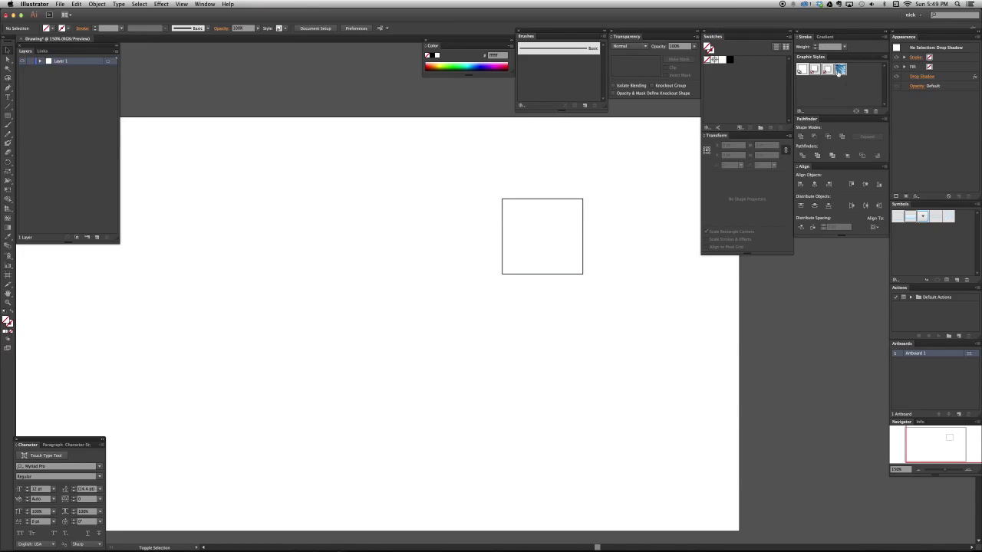
left_click(875, 112)
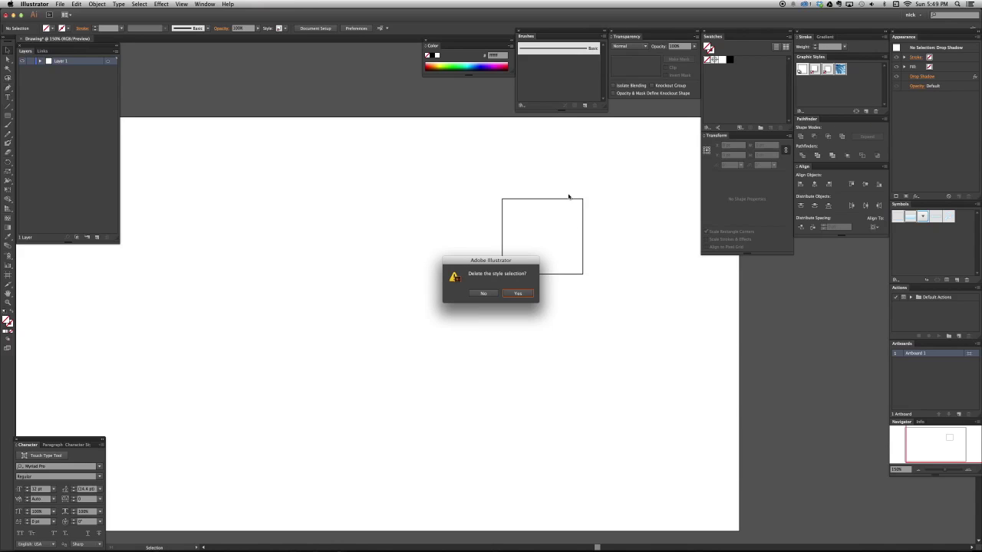
left_click(515, 293)
left_click(523, 226)
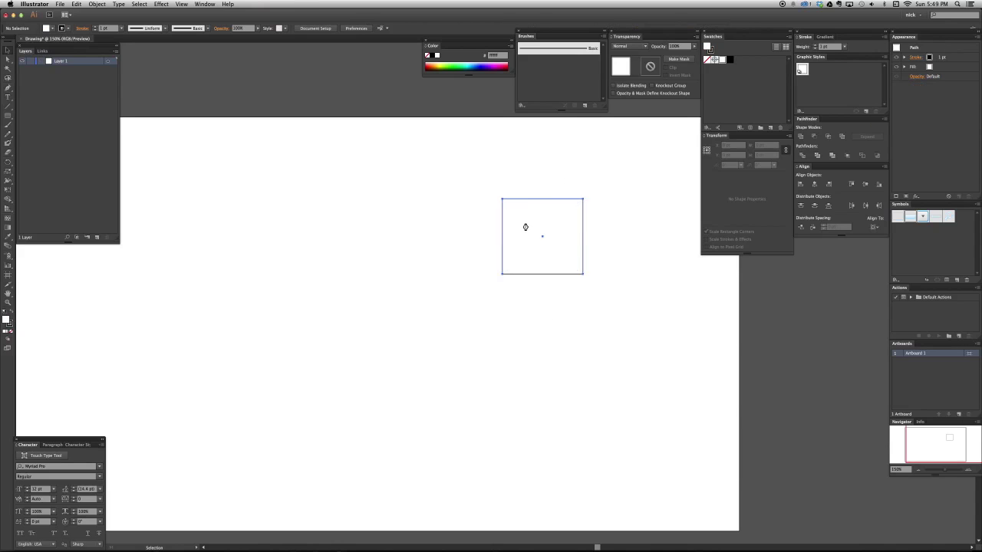
key("Delete")
key("super+1")
scroll(463, 250, "left", 1)
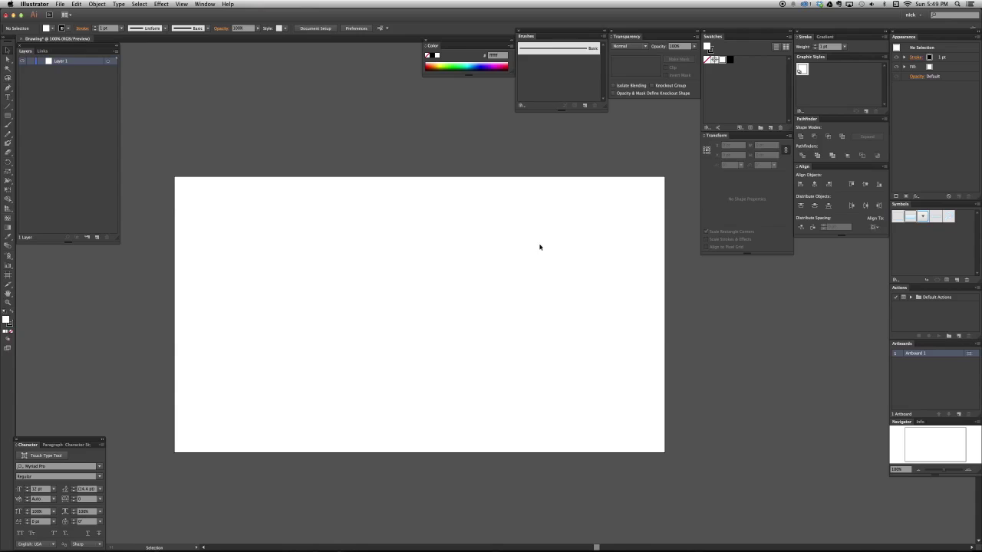
Select all symbols in the Symbols panel, delete them and confirm with Yes
left_click(802, 70)
left_click(969, 280)
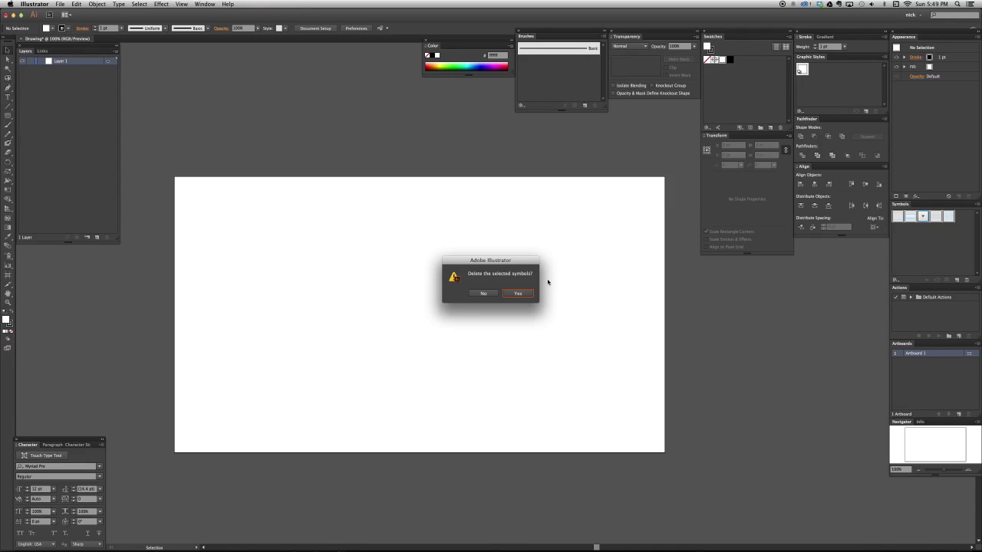
left_click(527, 294)
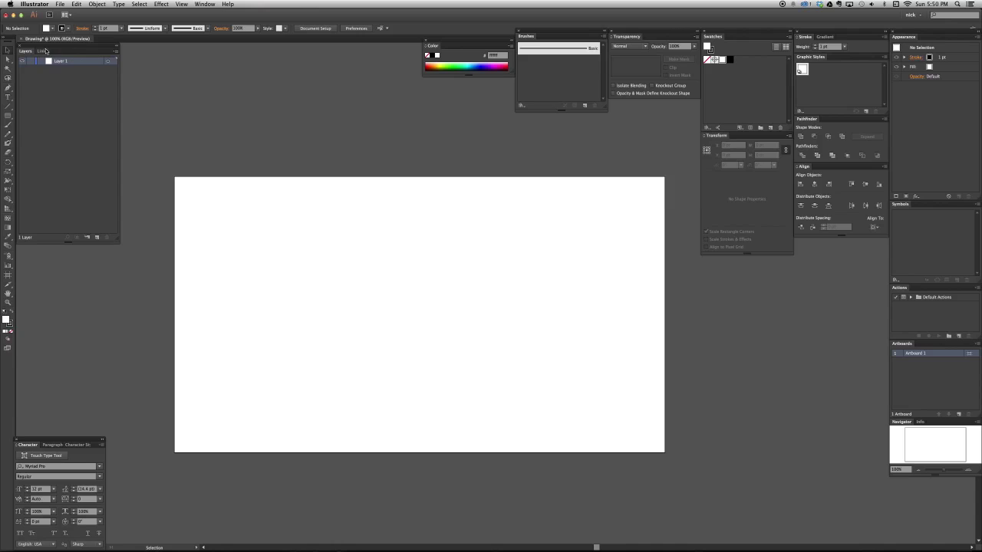
Rename Layer 1 to Artwork in the Layers panel
double_click(60, 62)
type("Artwork")
key("Return")
left_click(69, 77)
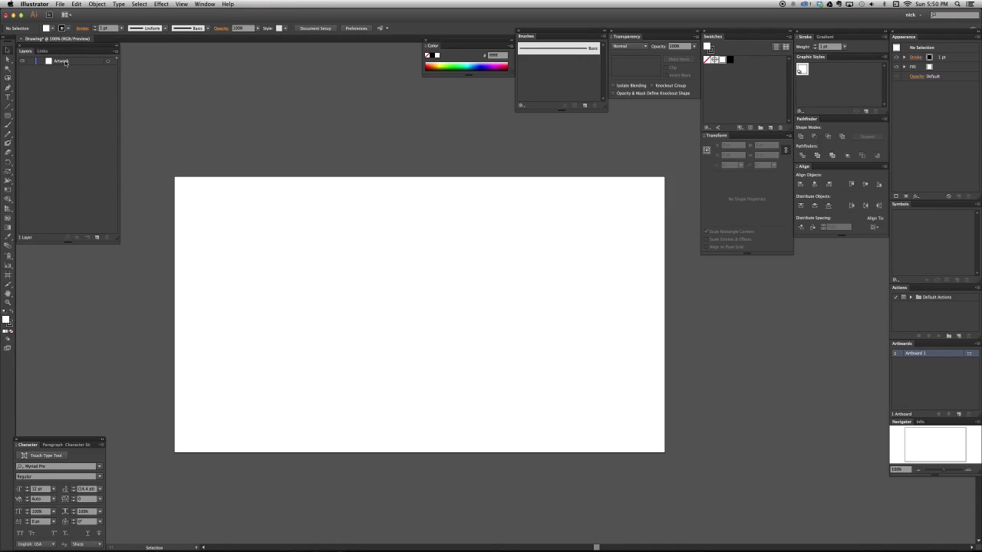
left_click(65, 62)
left_click(76, 75)
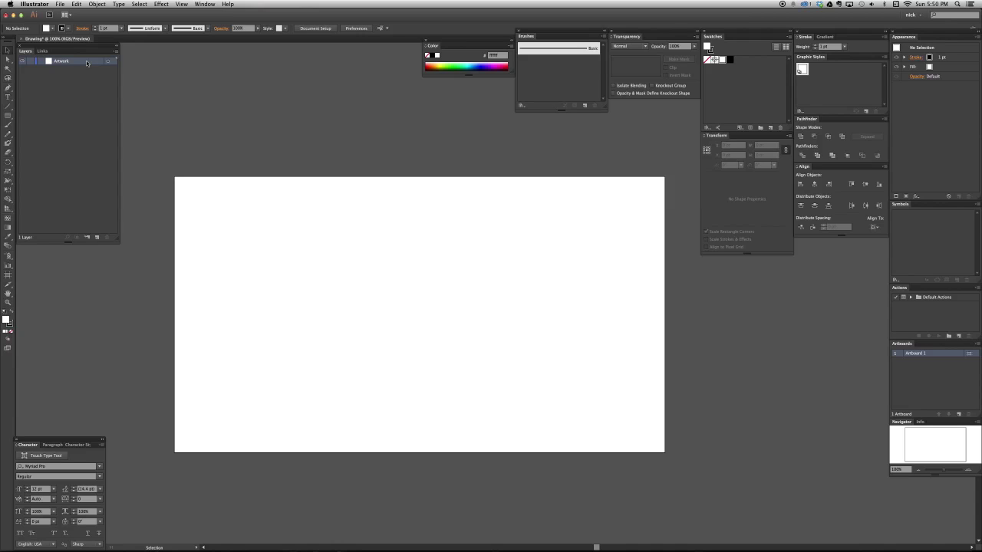
Keep Light Blue as the Artwork layer's colour in Layer Options
double_click(86, 63)
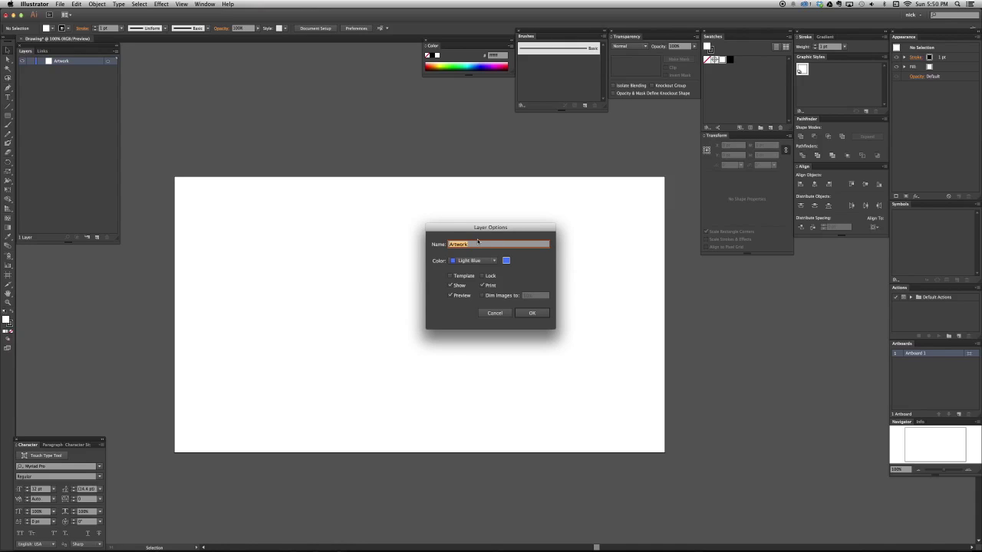
left_click(495, 262)
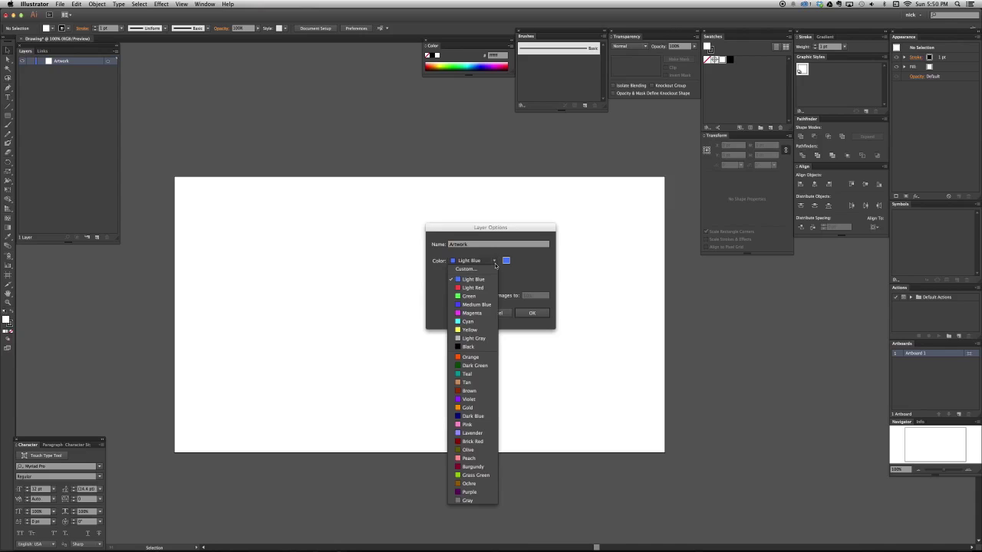
left_click(496, 265)
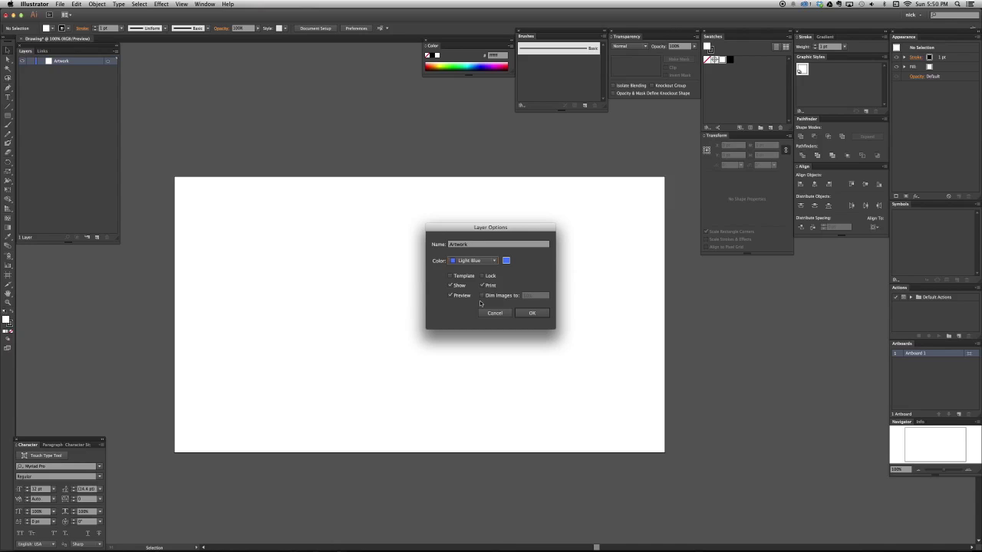
left_click(537, 312)
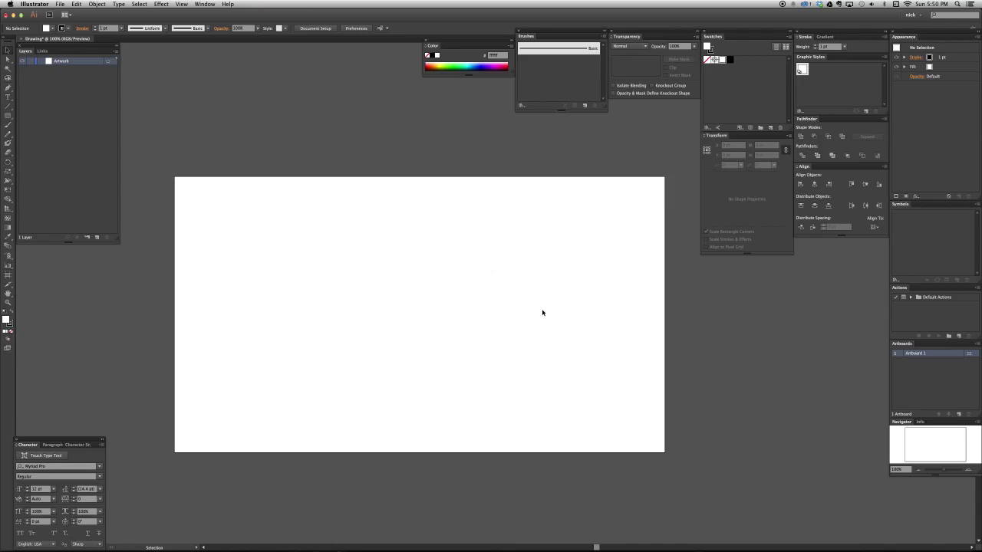
Set the Layers panel Row Size to Large in Panel Options
left_click(116, 55)
left_click(116, 54)
left_click(115, 52)
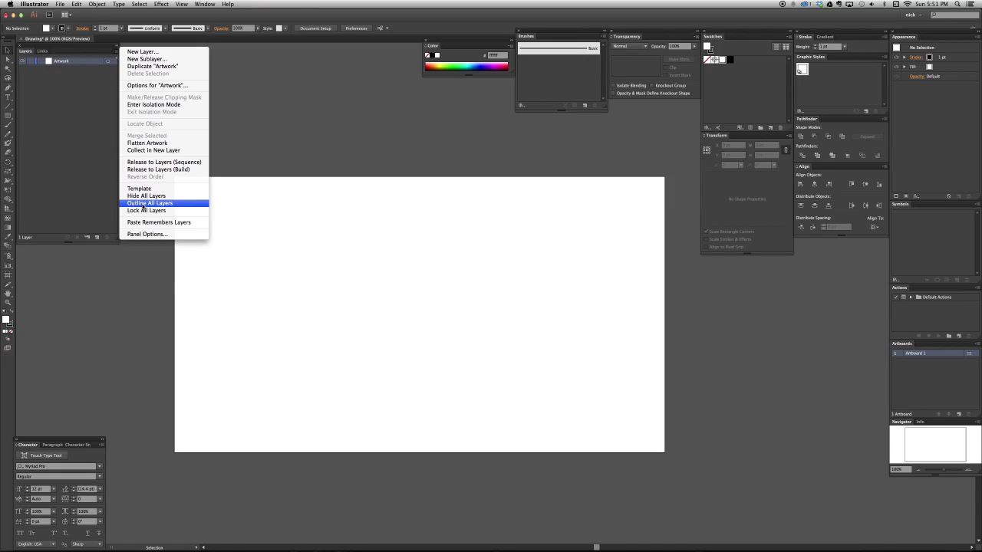
left_click(95, 128)
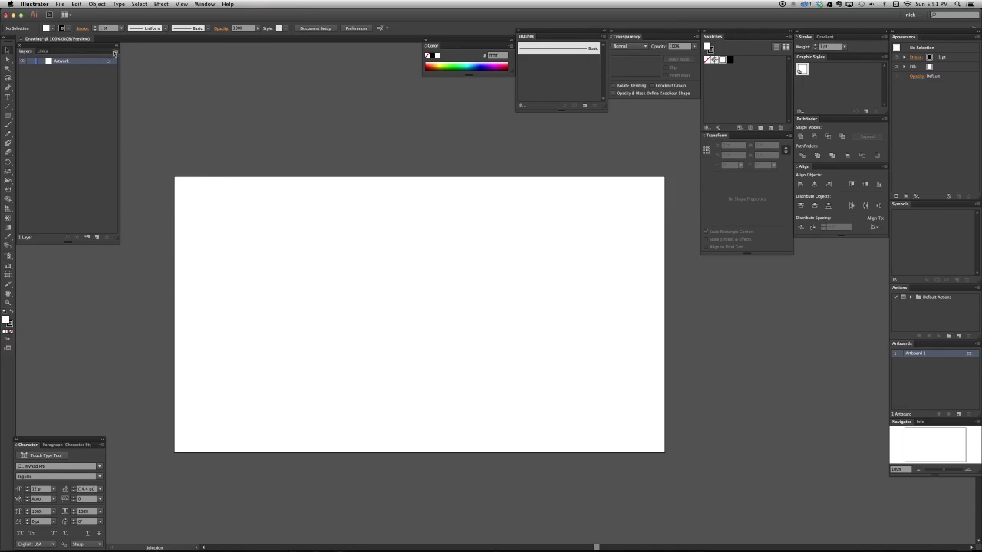
left_click(116, 52)
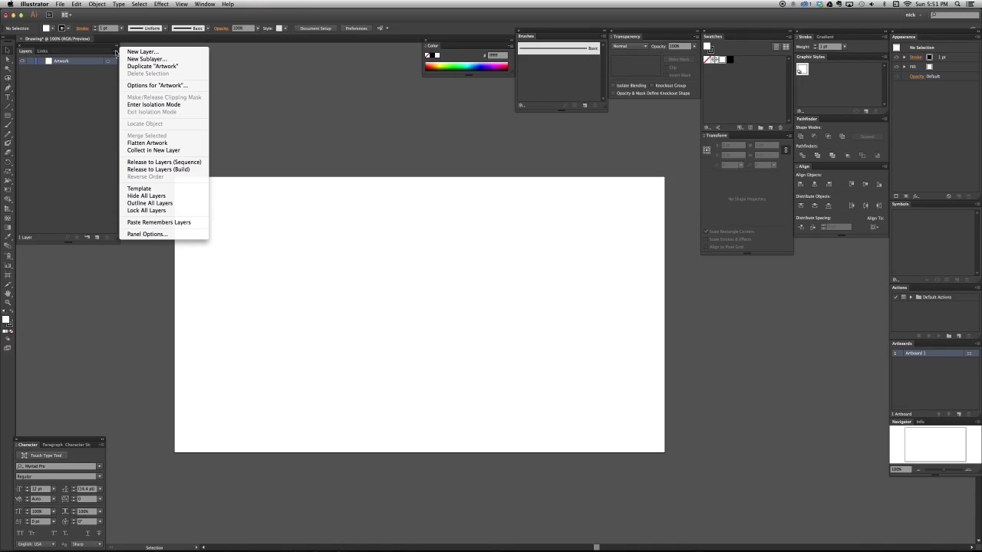
left_click(165, 234)
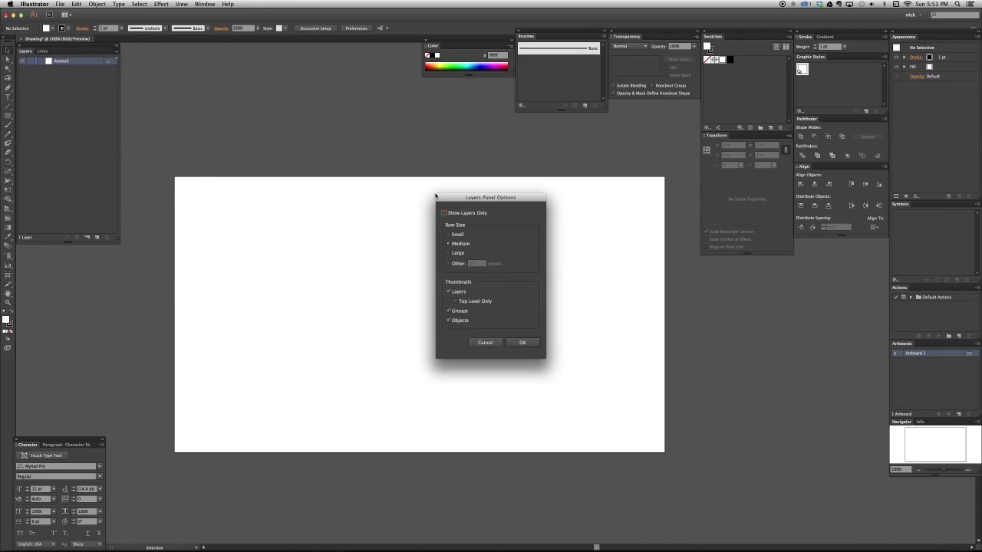
left_click_drag(443, 191, 185, 138)
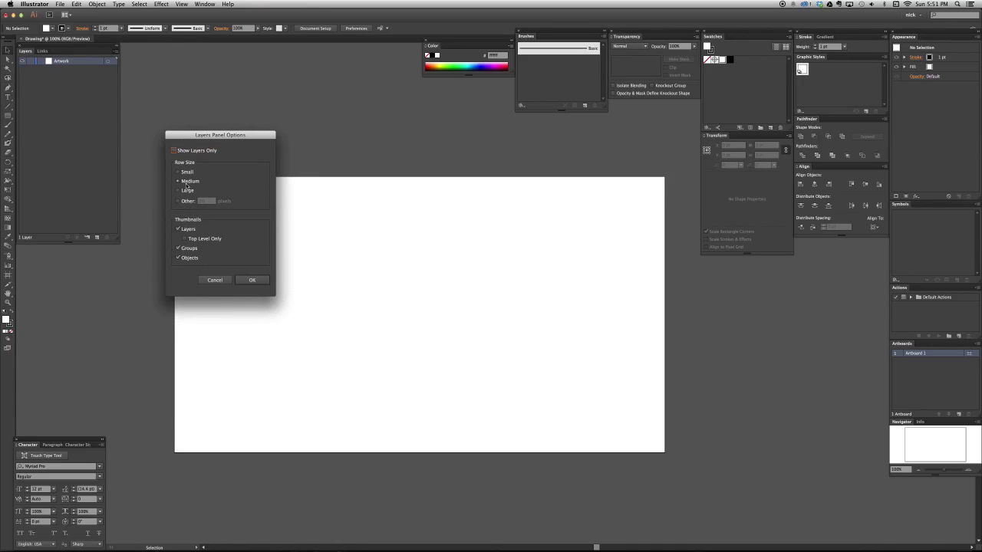
left_click(176, 151)
left_click(175, 151)
left_click(178, 190)
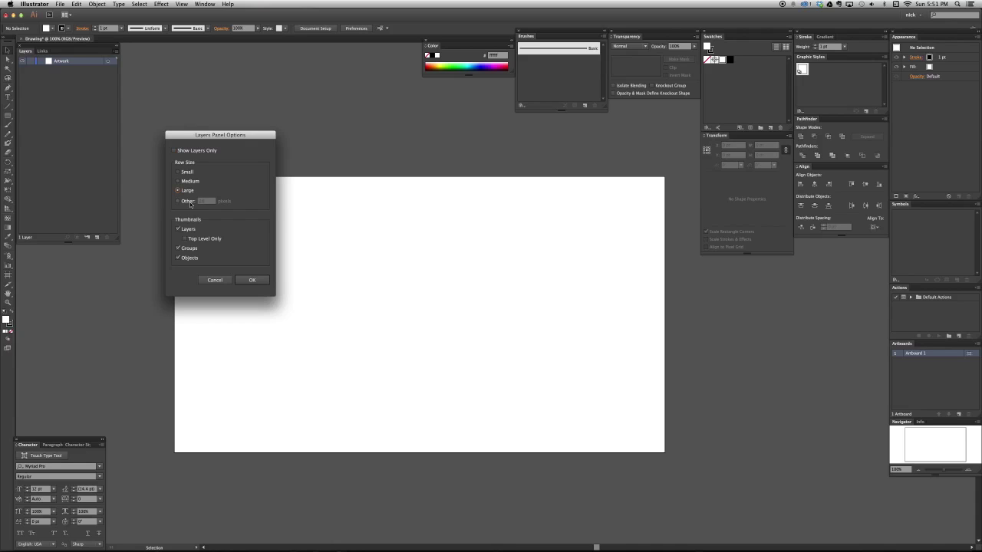
left_click(251, 281)
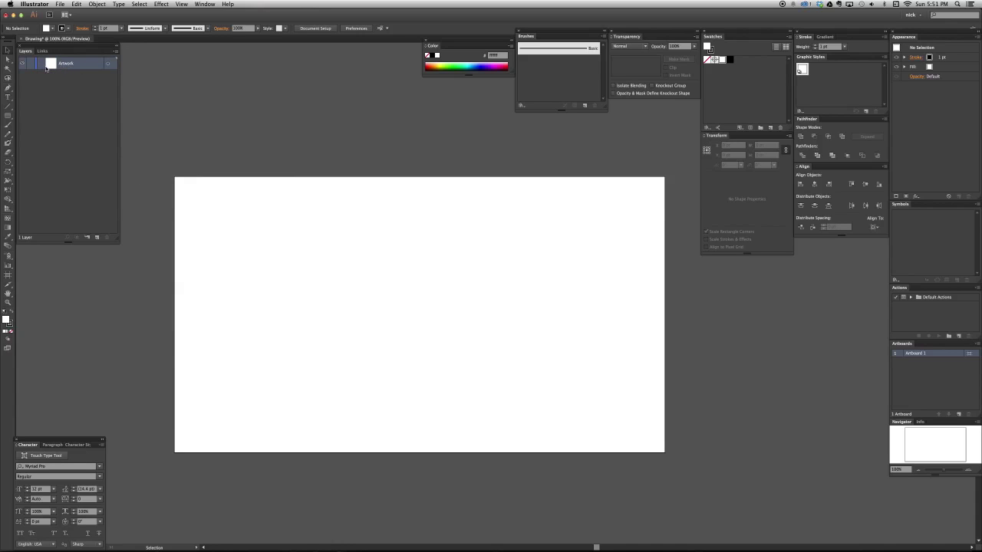
Revisit Panel Options without changes, undo back to Layer 1, and begin renaming it
left_click(116, 51)
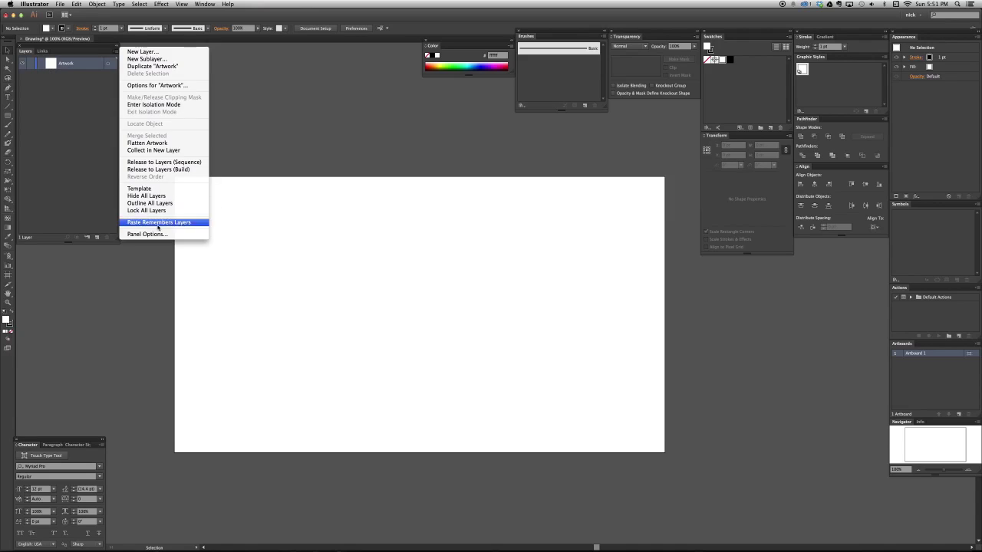
left_click(159, 235)
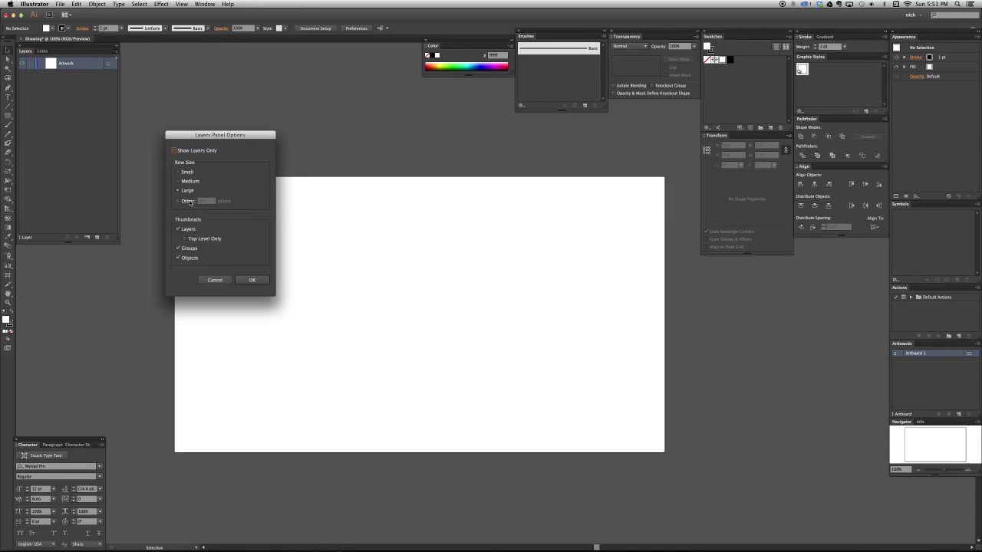
left_click(188, 201)
key("Return")
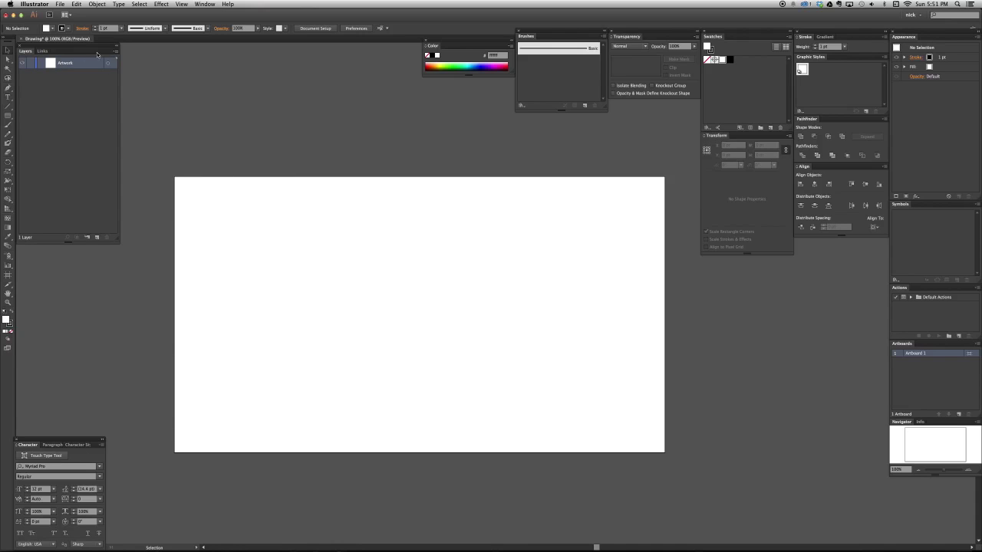
key("super+z")
left_click(117, 51)
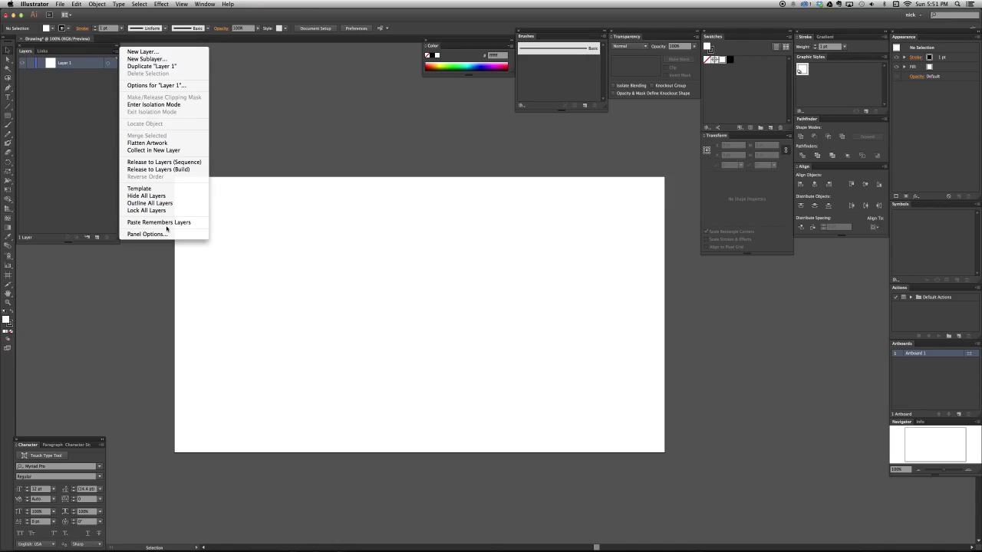
key("Escape")
left_click(116, 52)
left_click(145, 234)
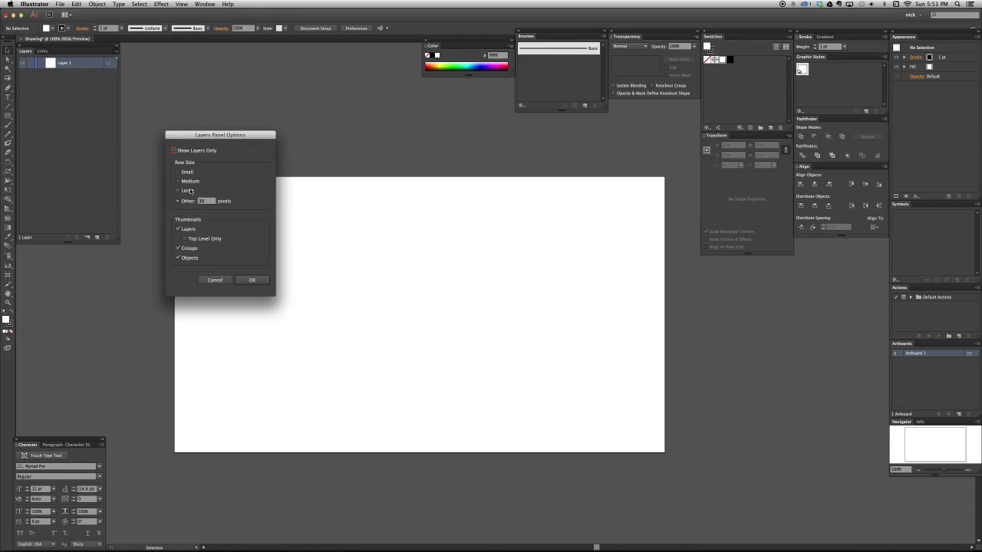
key("Return")
double_click(70, 63)
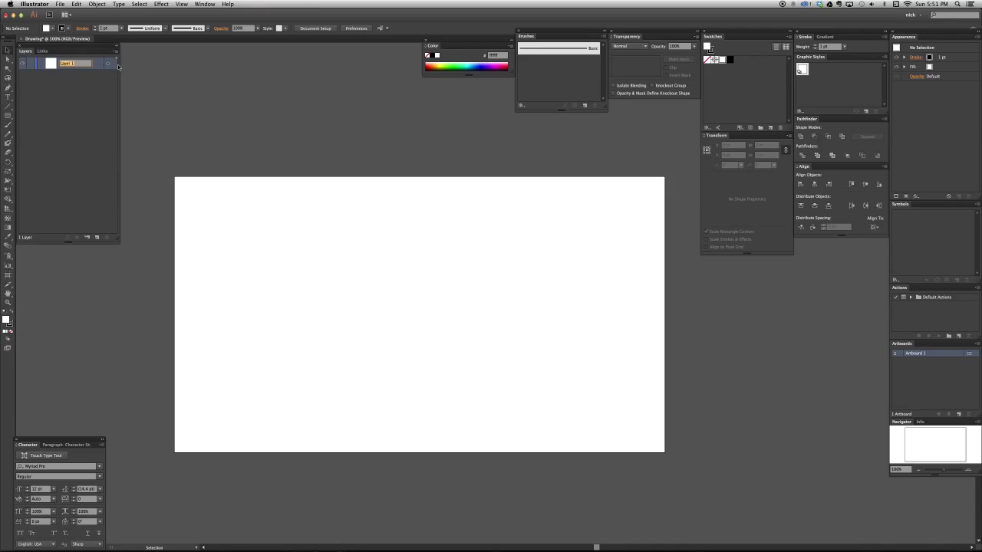
Enter Artwork as the new name of Layer 1 and commit it
type("Artwork")
key("Return")
Place the text SOMETHING on the artboard and zoom in on it
key("t")
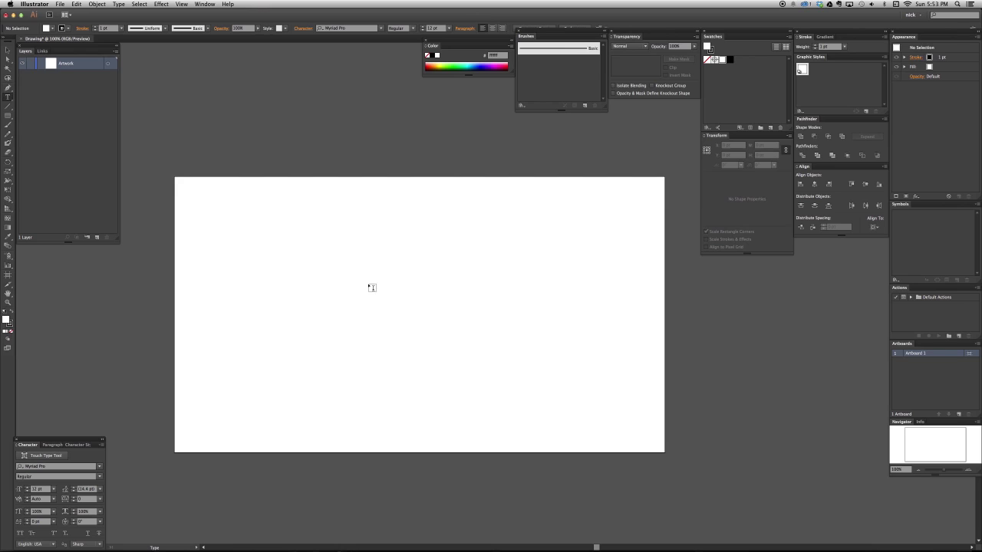
left_click(369, 291)
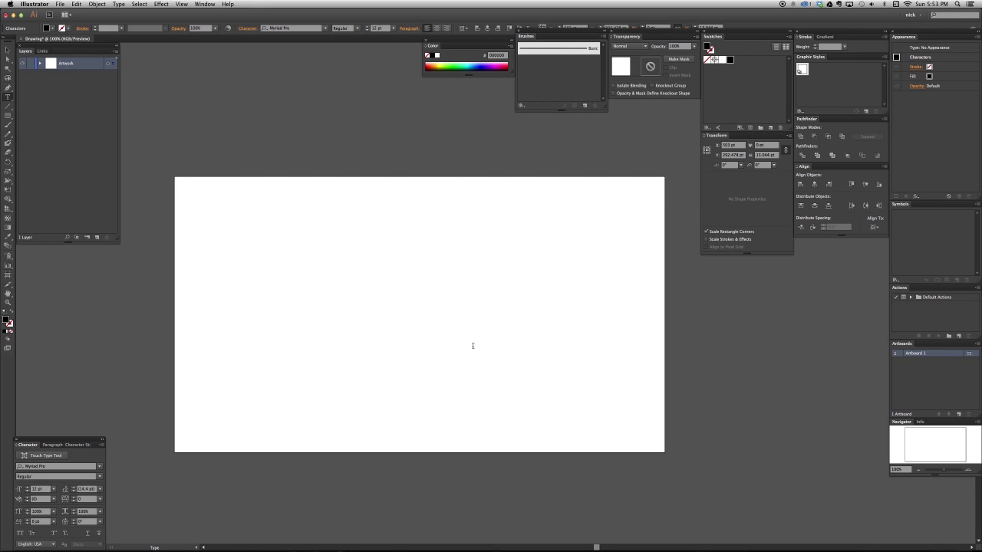
type("SOMETHING")
key("Escape")
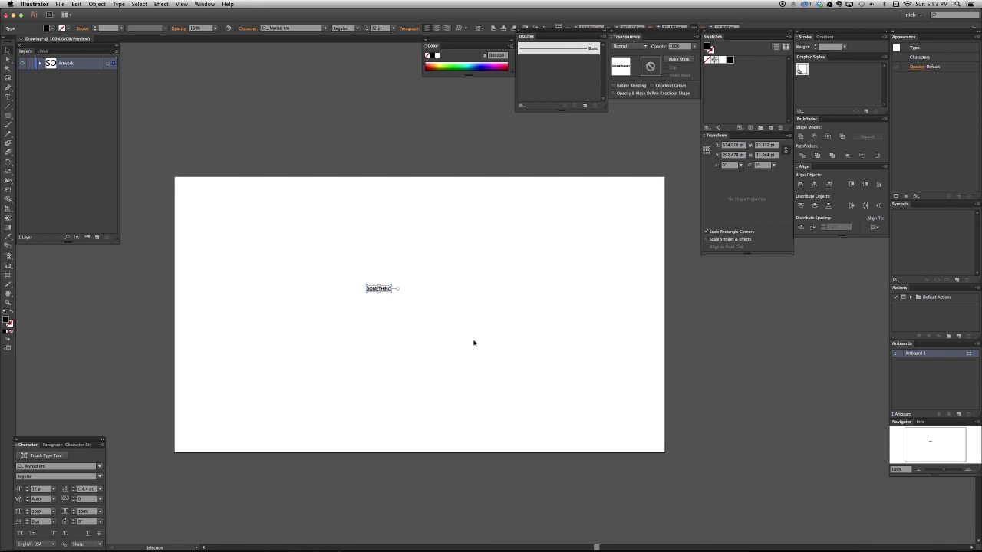
key("z")
left_click_drag(345, 272, 425, 306)
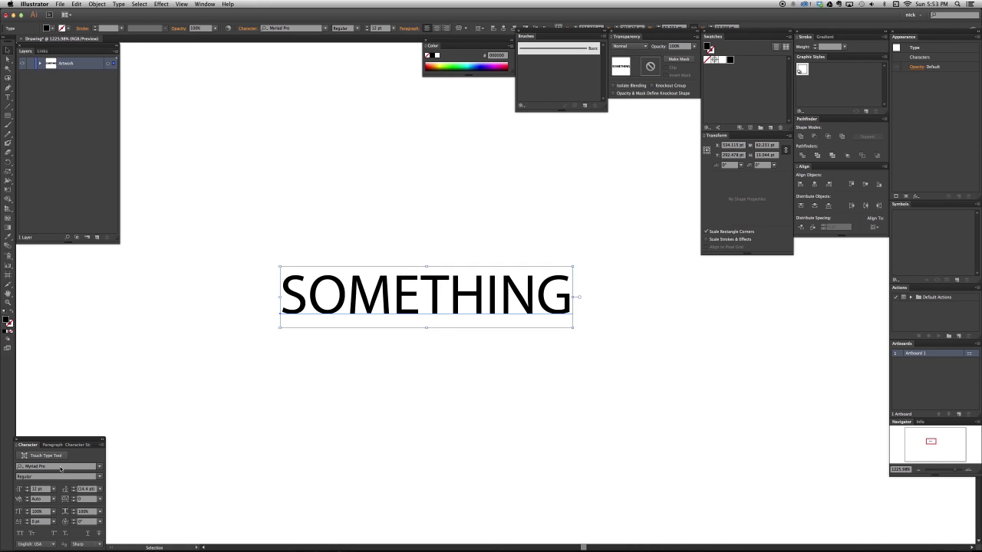
Check the font family and style menus, trying Semibold then undoing back to Regular
left_click(100, 466)
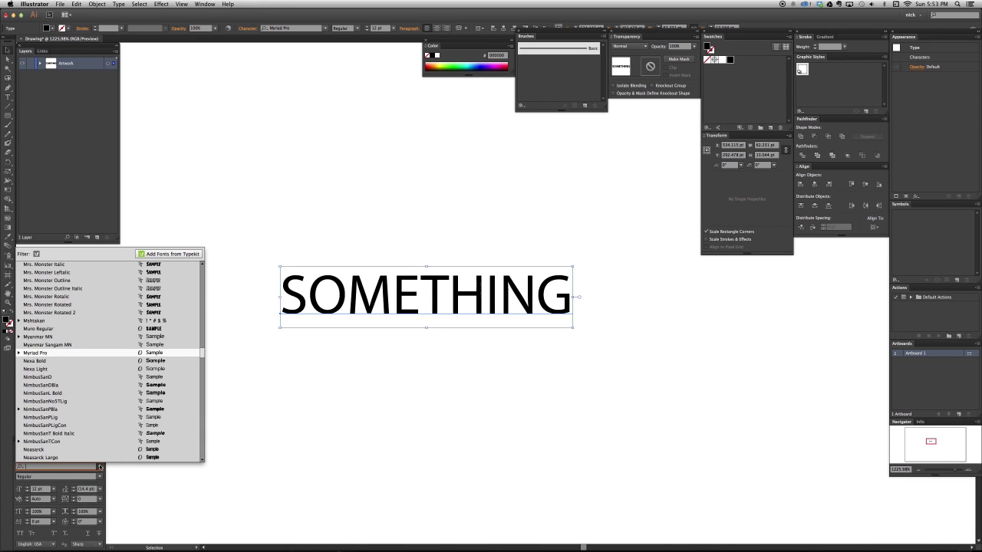
left_click(99, 466)
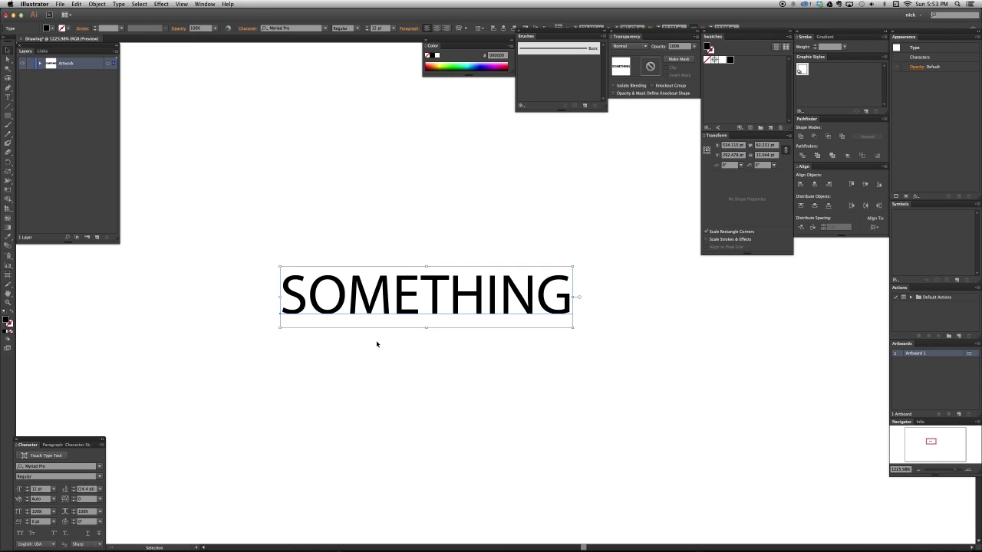
key("super+minus")
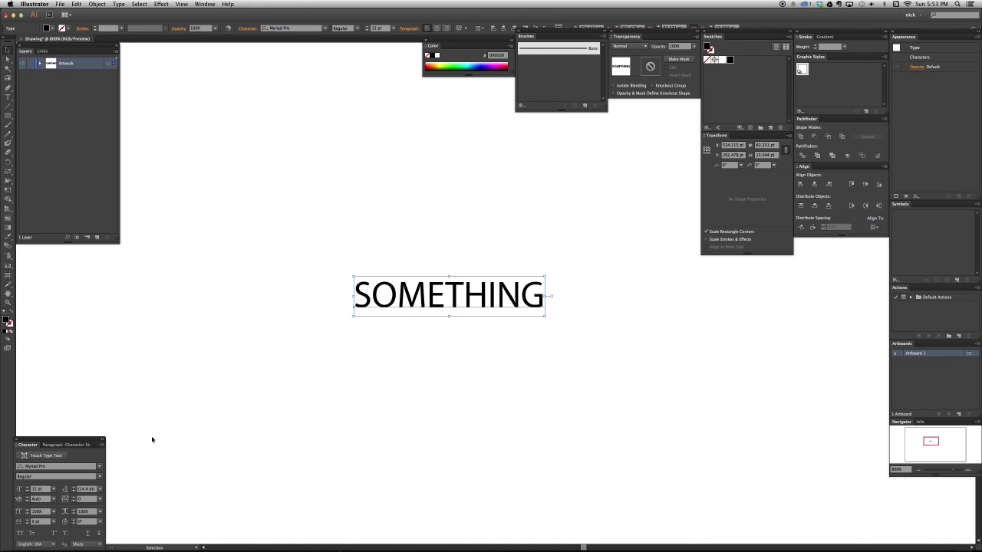
left_click(99, 477)
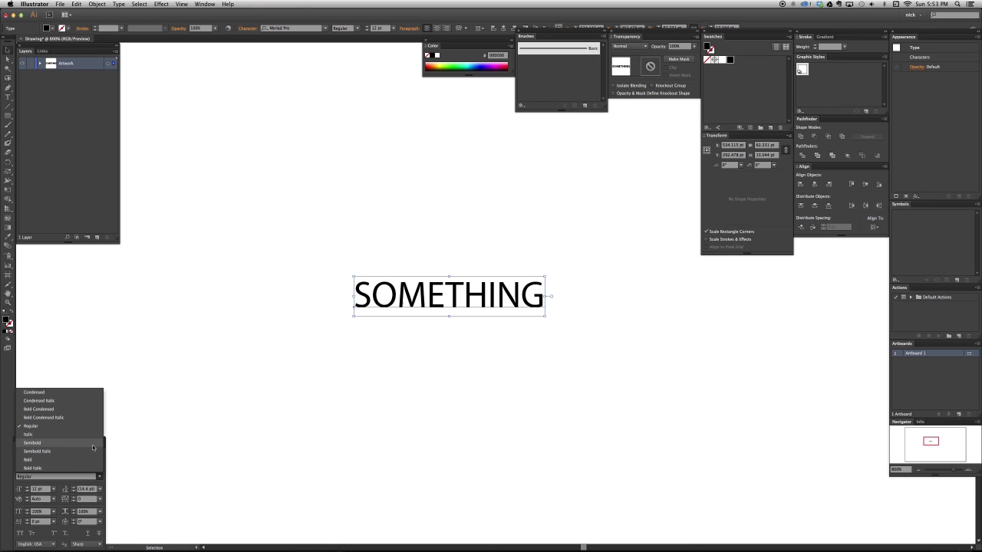
left_click(92, 443)
key("cmd+z")
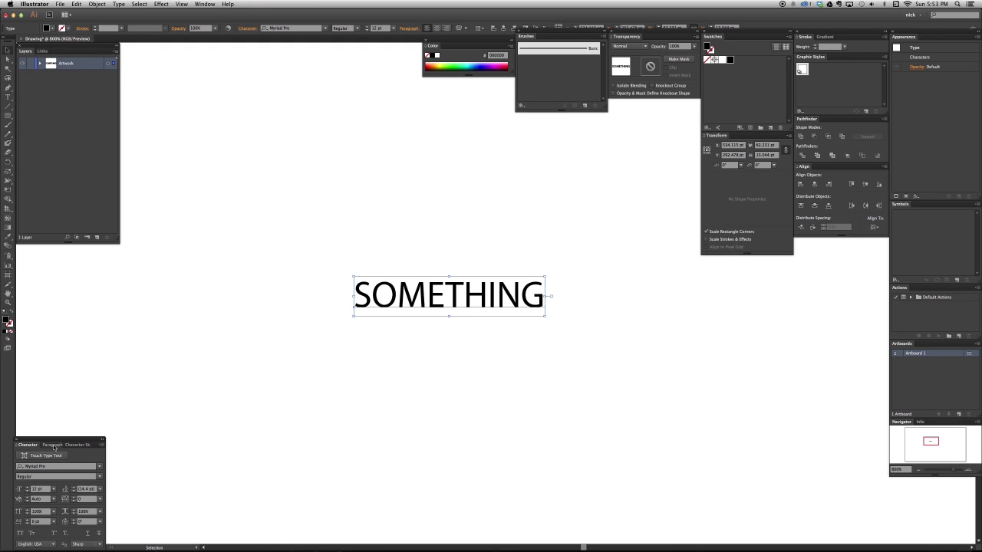
Switch to the Character Styles panel listing [Normal Character Style], then reselect the SOMETHING text
left_click(137, 457)
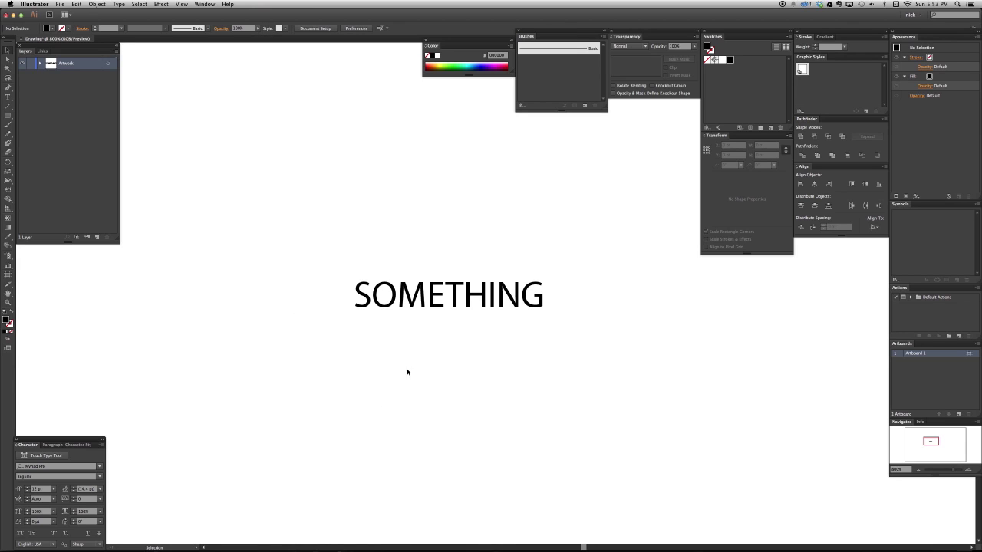
left_click(73, 445)
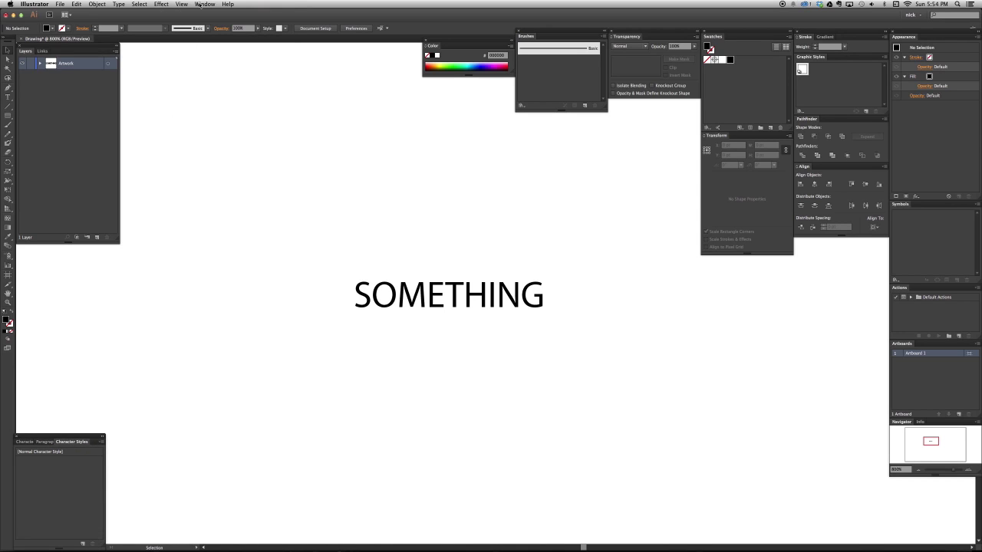
left_click(199, 4)
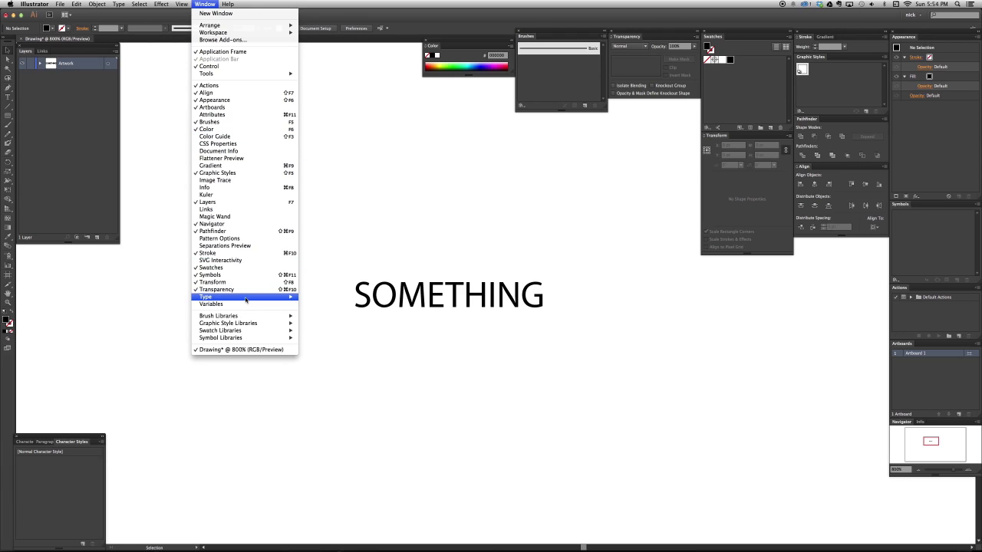
mouse_move(247, 299)
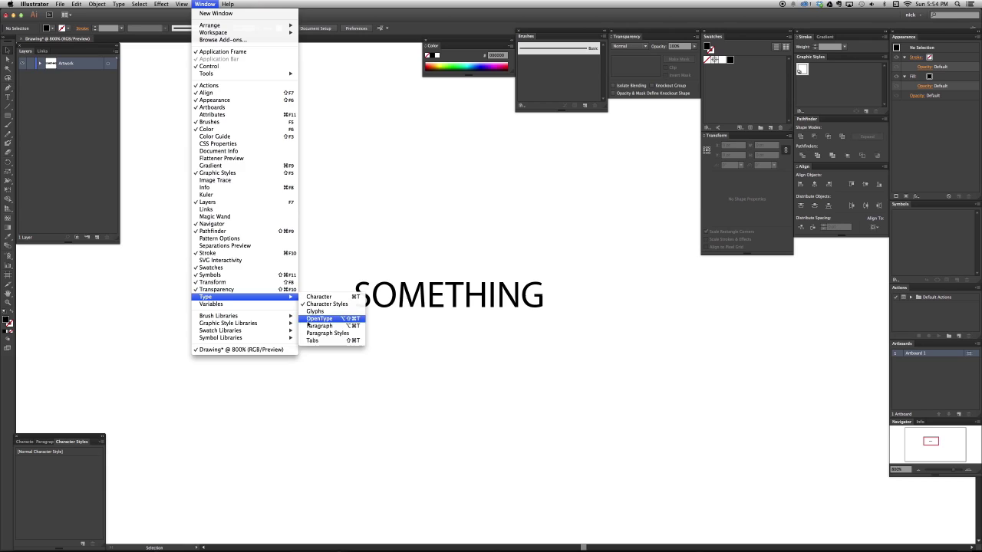
left_click(44, 490)
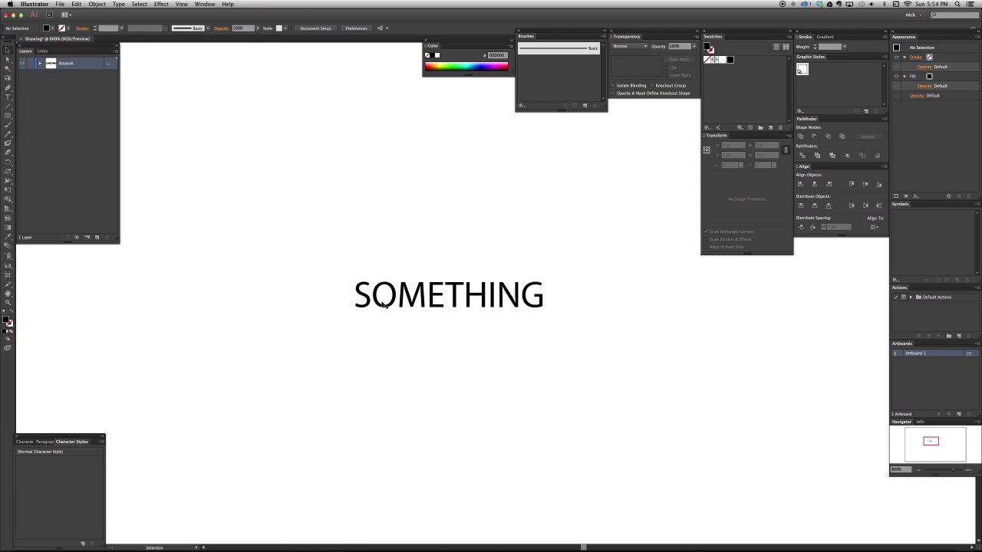
left_click(365, 308)
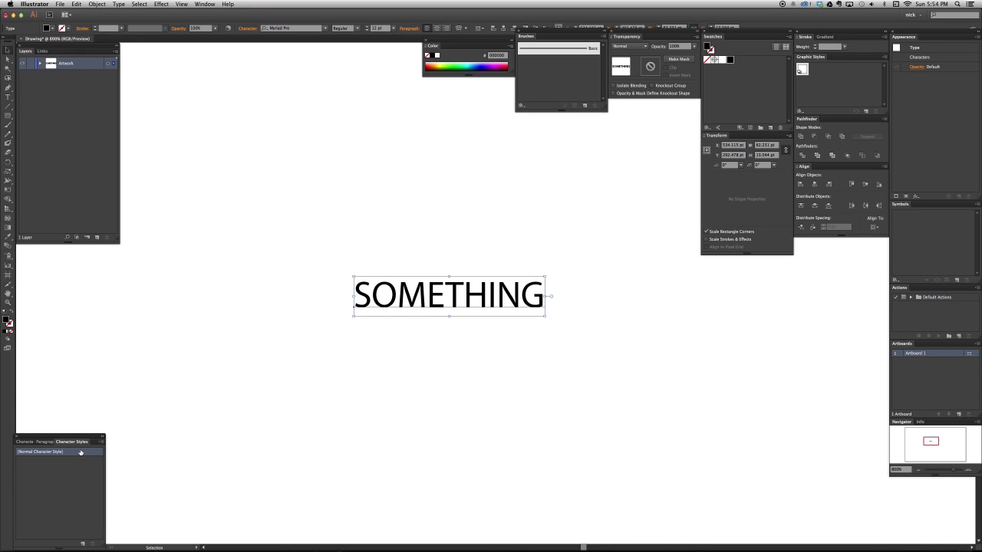
Deselect the SOMETHING text by clicking empty canvas
left_click(361, 425)
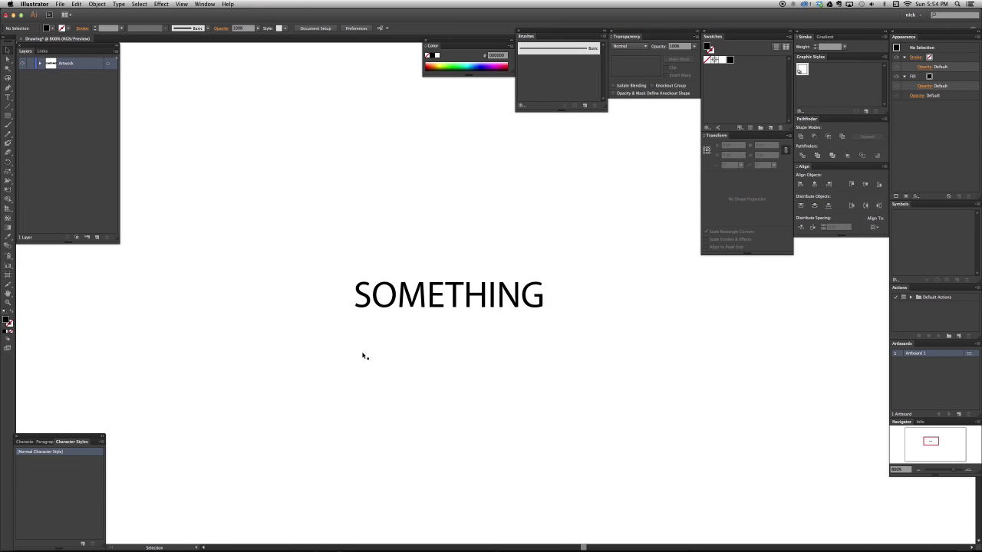
Open [Normal Character Style] options, drag the dialog to the lower left, and browse General and Basic Character Formats
double_click(69, 452)
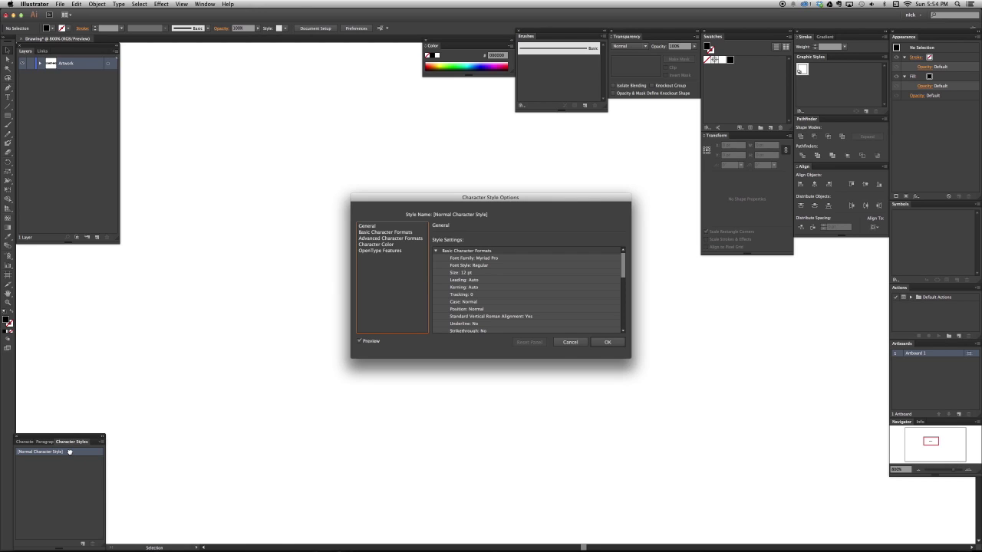
key("Return")
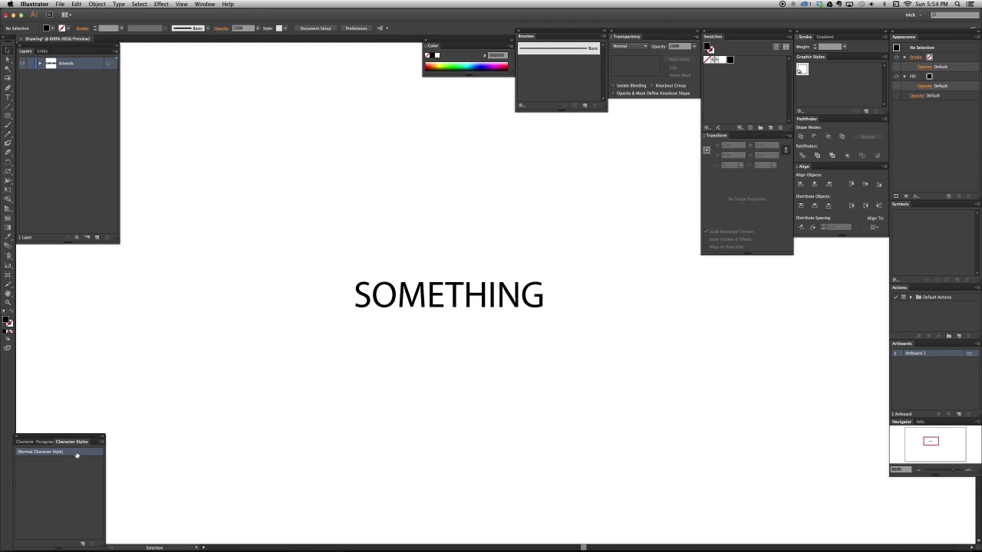
double_click(36, 453)
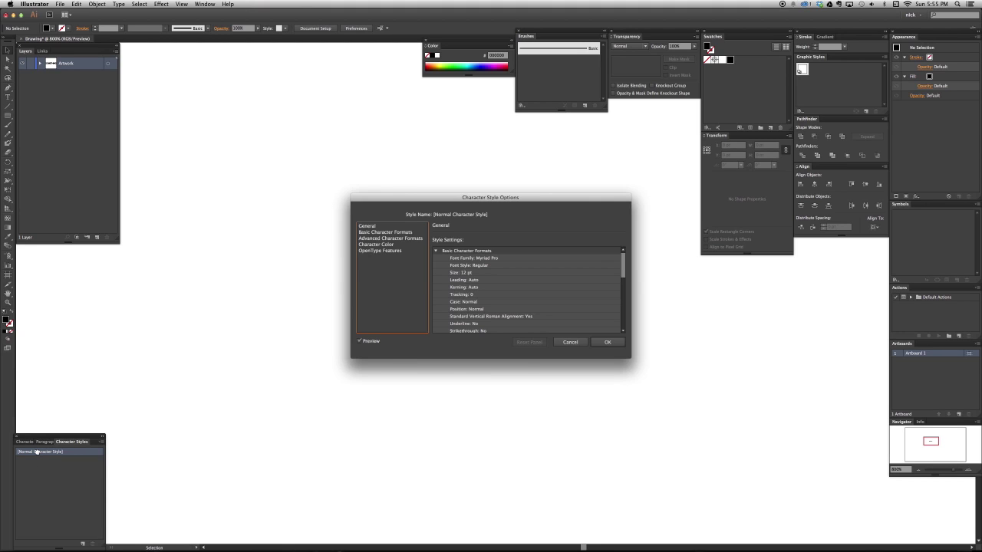
key("Escape")
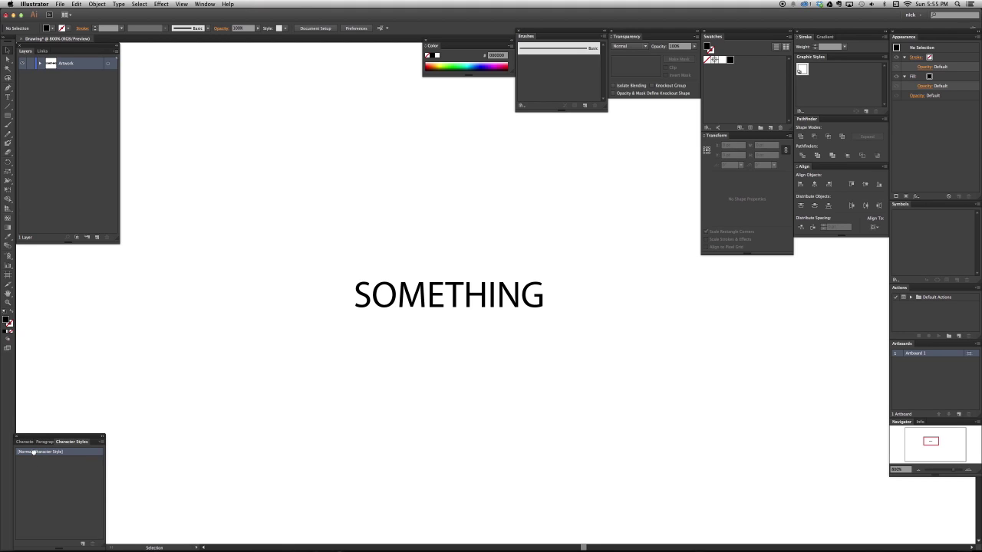
double_click(34, 452)
left_click_drag(409, 201, 230, 335)
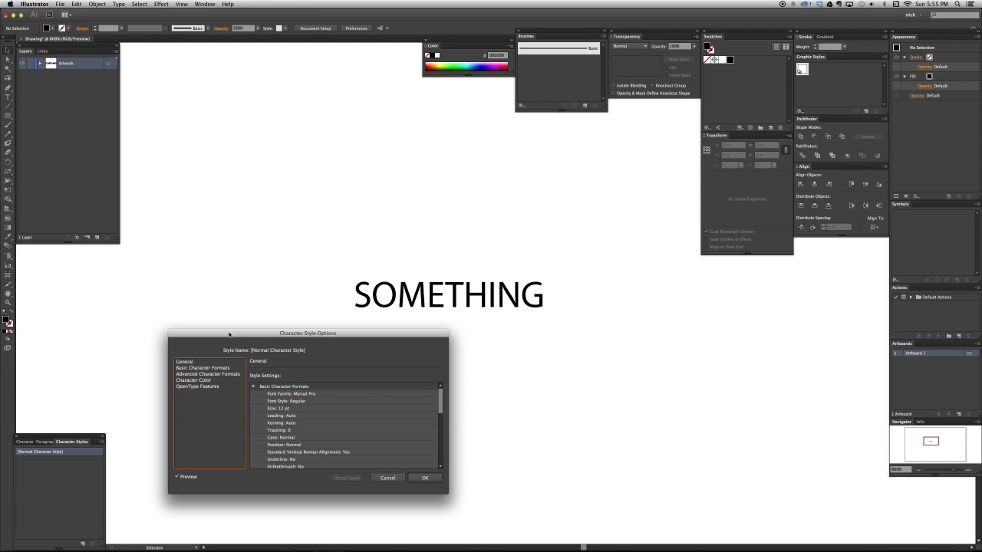
left_click(183, 363)
left_click(194, 368)
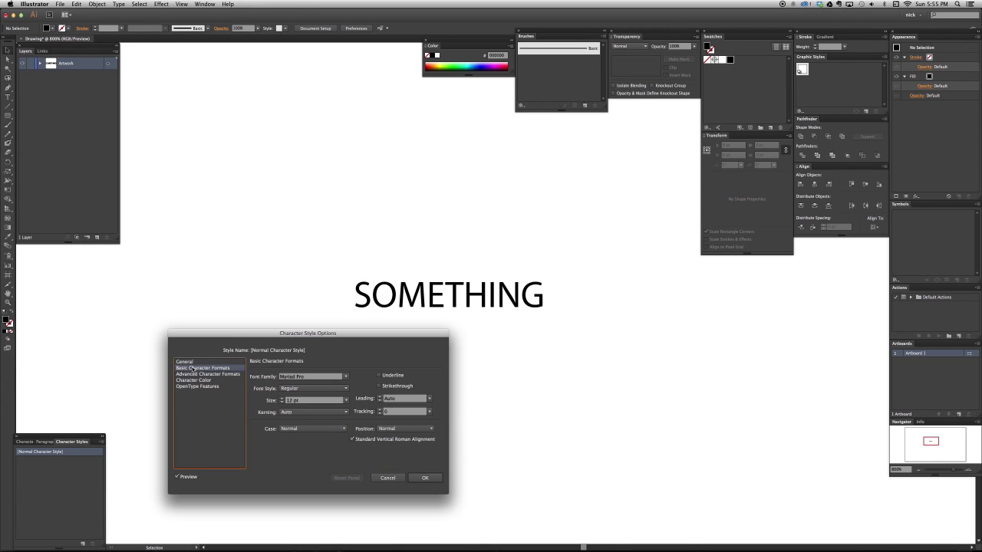
left_click(191, 362)
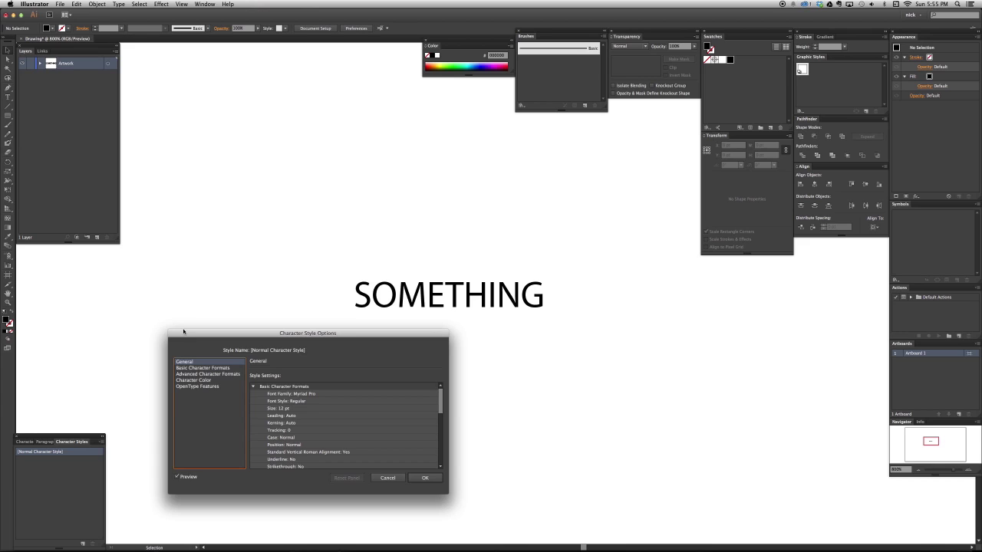
left_click_drag(183, 331, 69, 257)
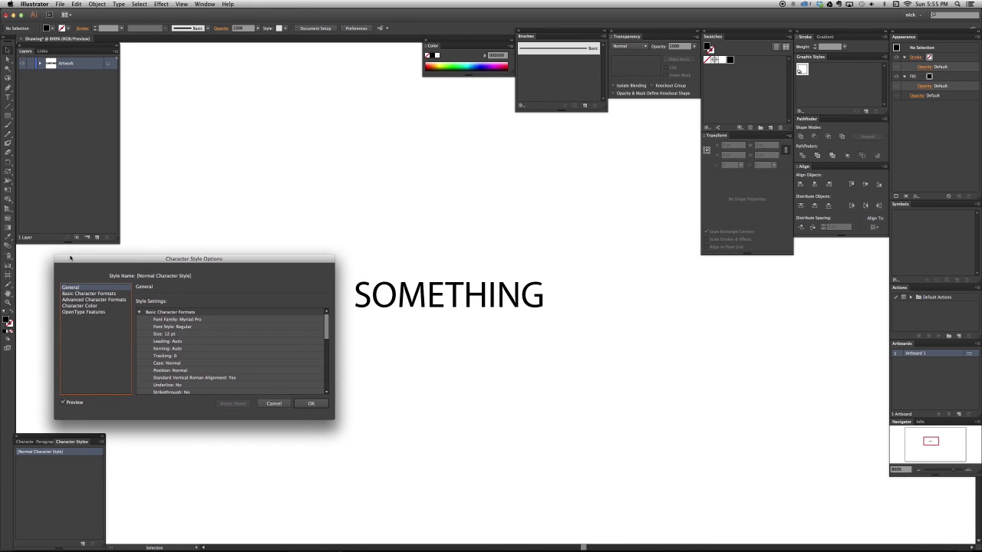
scroll(201, 356, "down", 2)
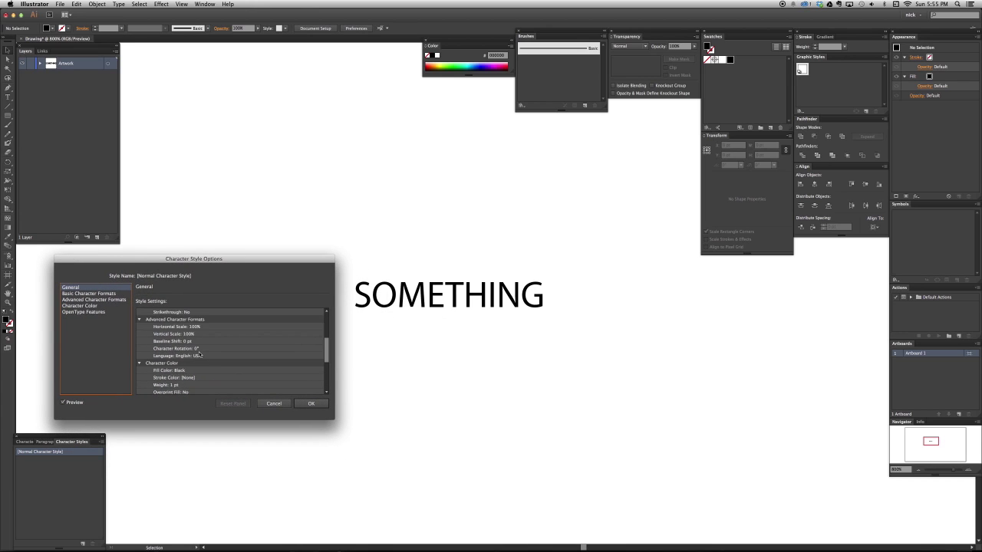
scroll(201, 355, "up", 2)
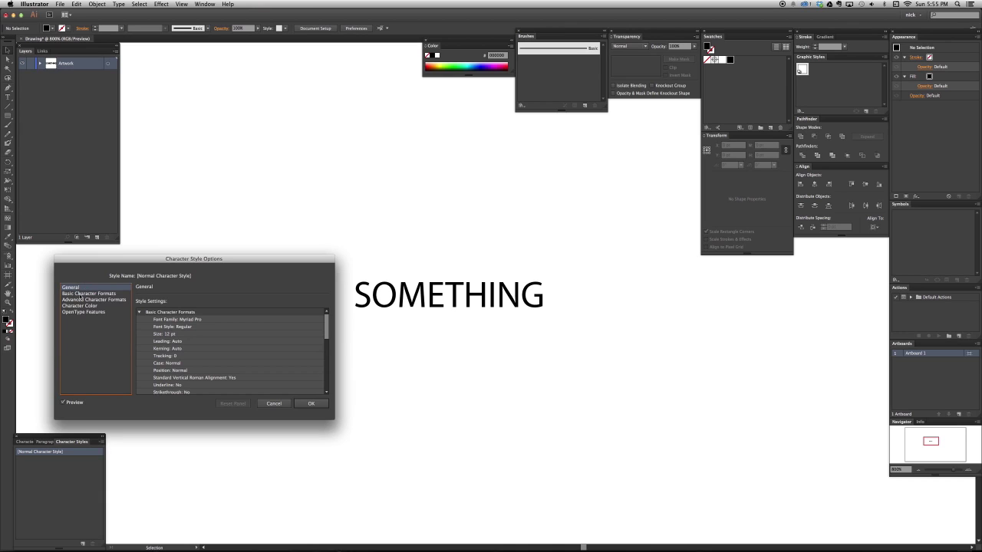
In Basic Character Formats, choose Copperplate as the Normal Character Style's font family
left_click(113, 294)
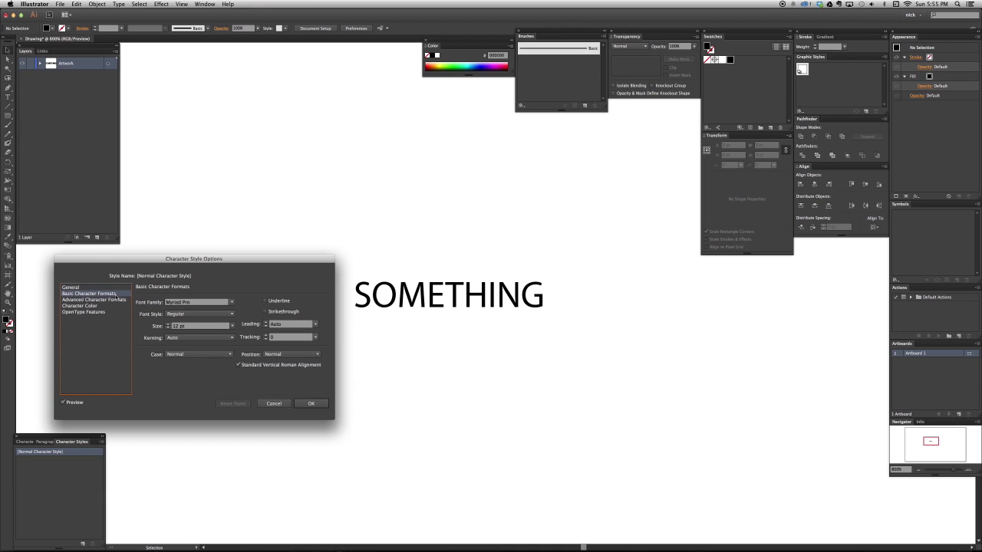
left_click(231, 305)
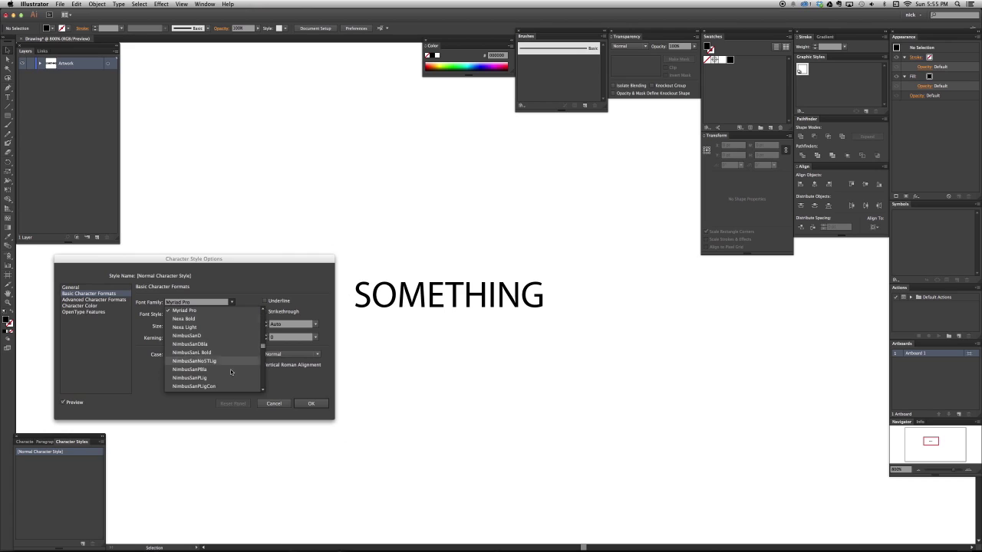
scroll(238, 333, "up", 10)
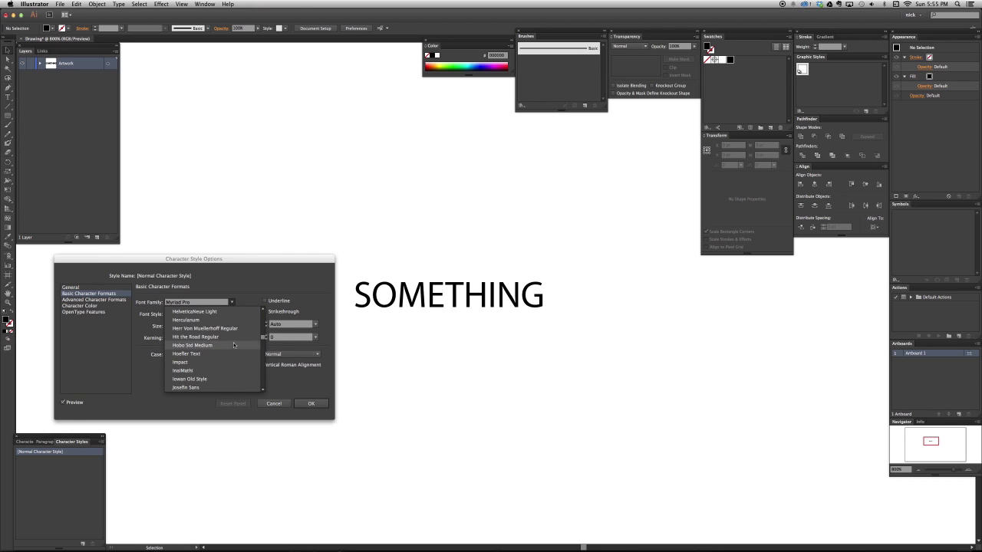
key("Escape")
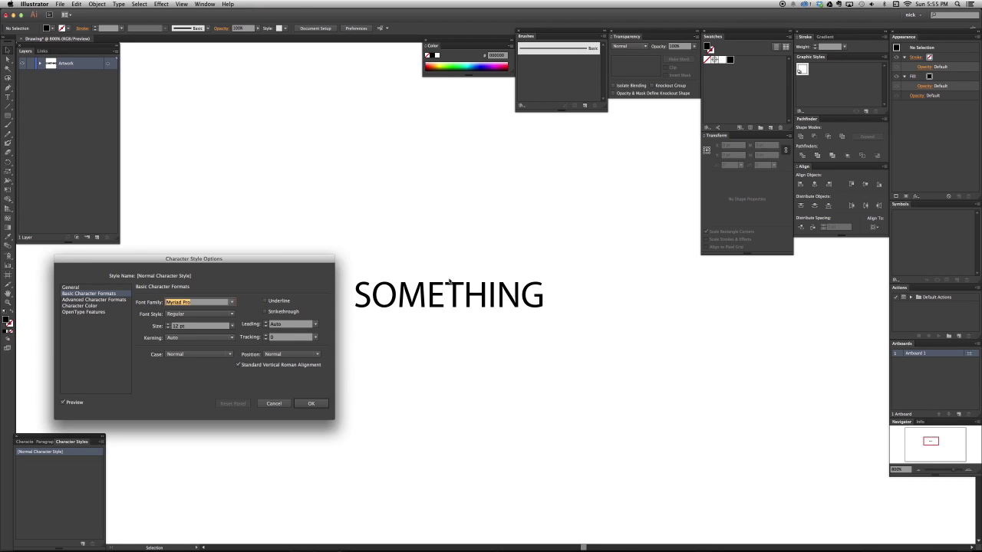
left_click(232, 302)
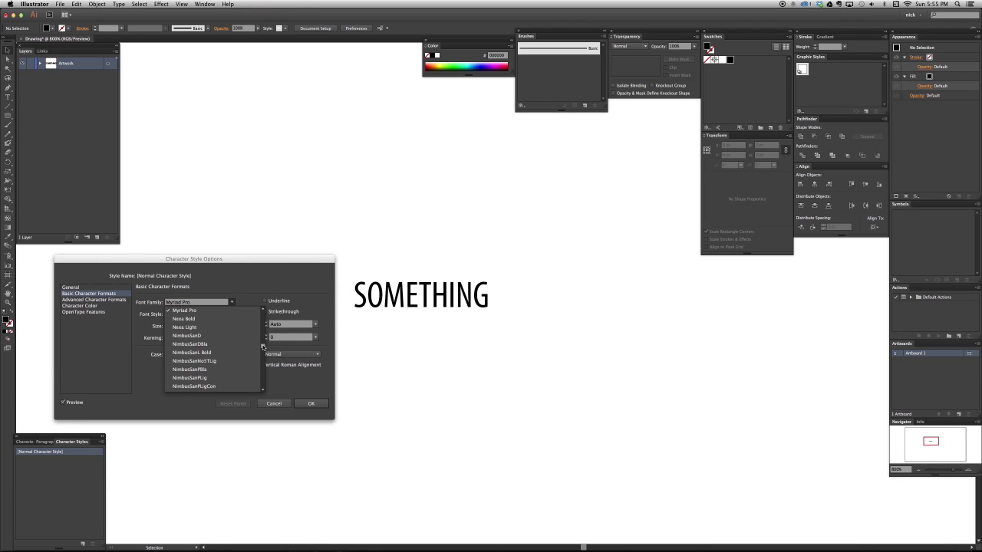
scroll(262, 347, "up", 10)
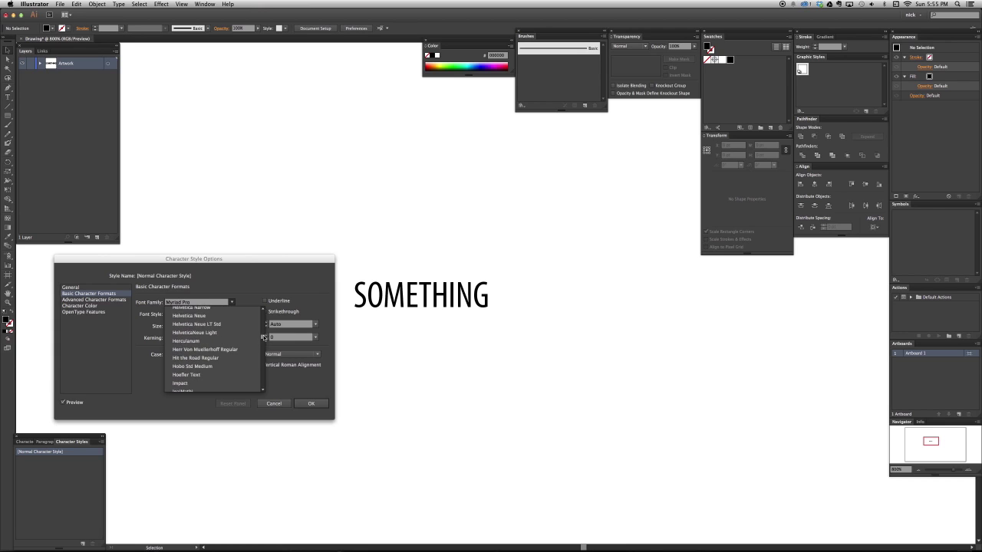
scroll(262, 334, "up", 8)
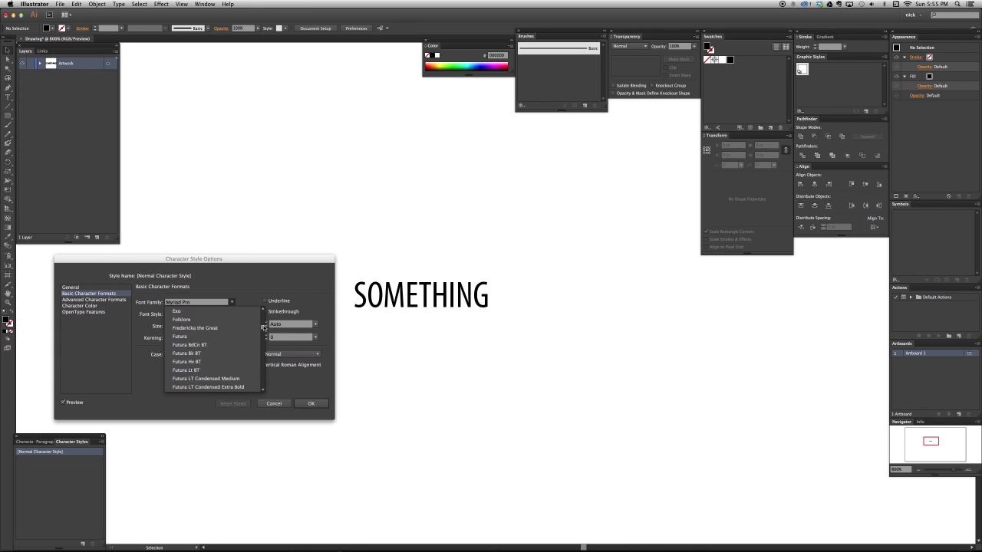
scroll(263, 330, "up", 10)
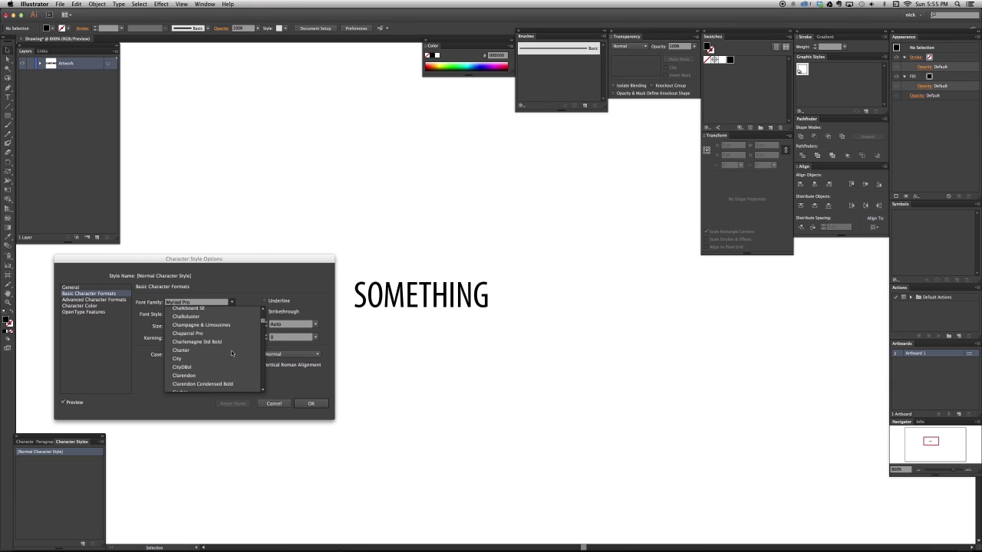
scroll(223, 355, "down", 1)
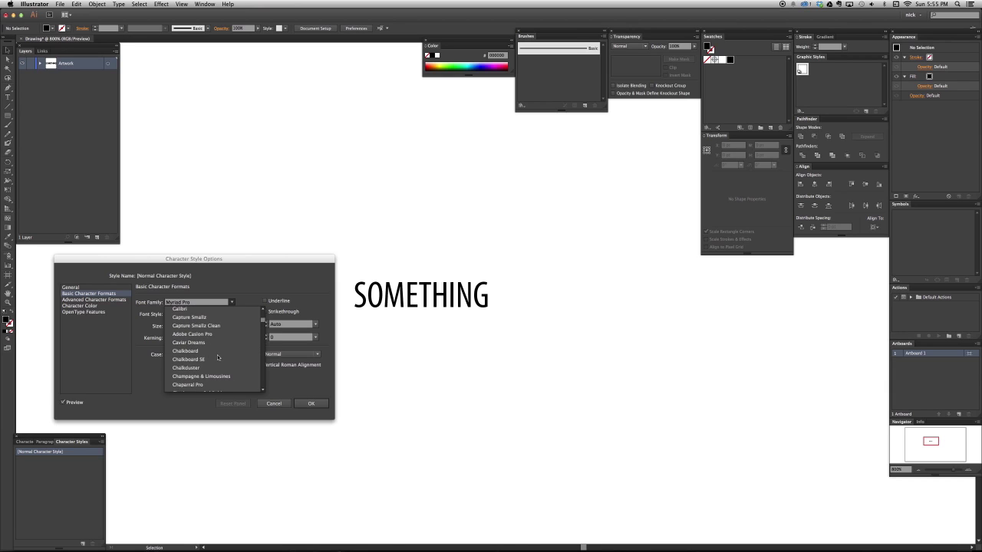
scroll(218, 358, "down", 3)
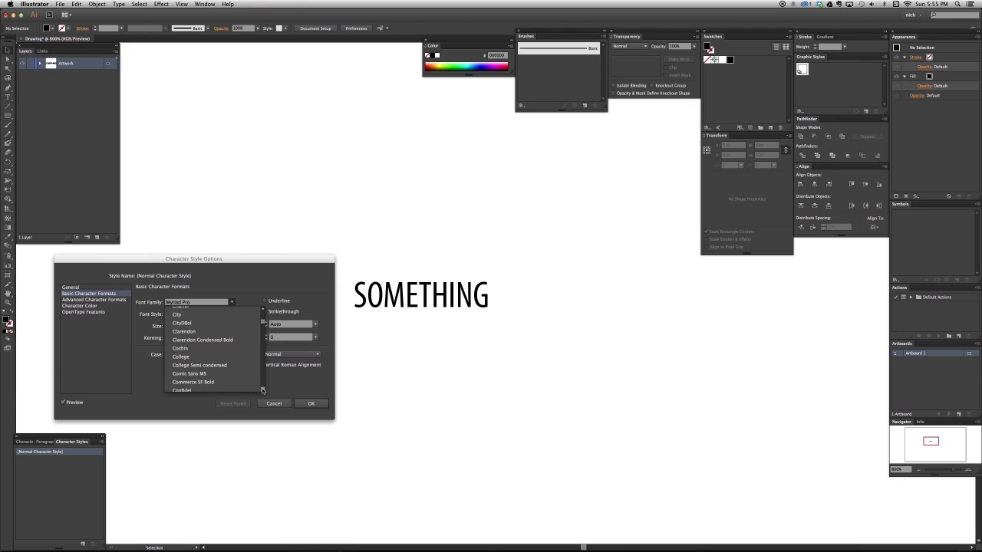
left_click(264, 391)
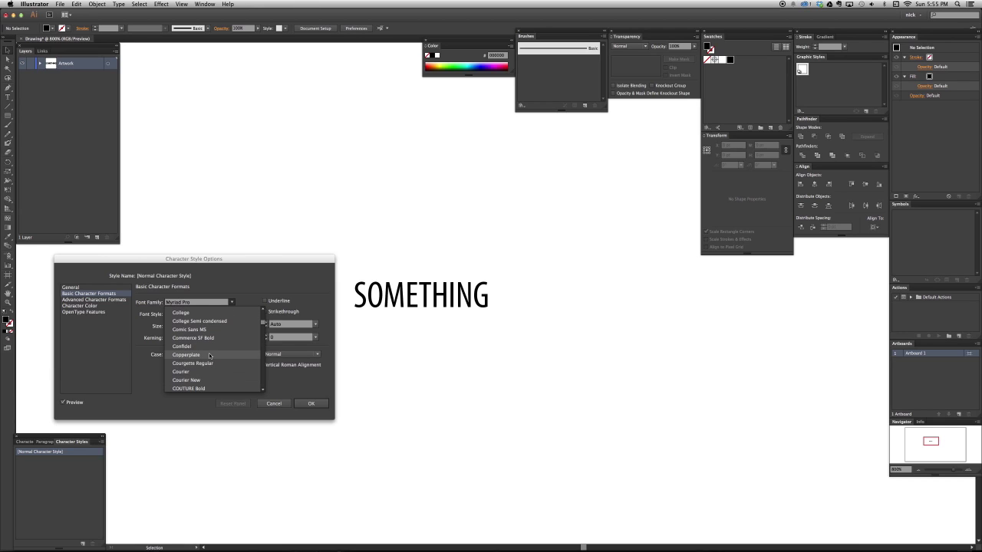
left_click(210, 356)
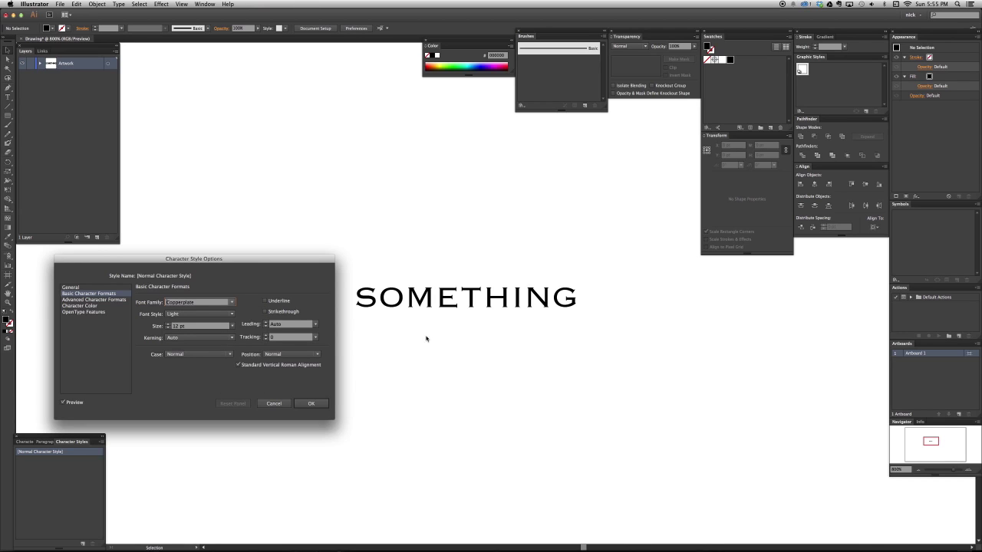
Set the style's font style to Regular and its size to 14 pt
left_click(231, 314)
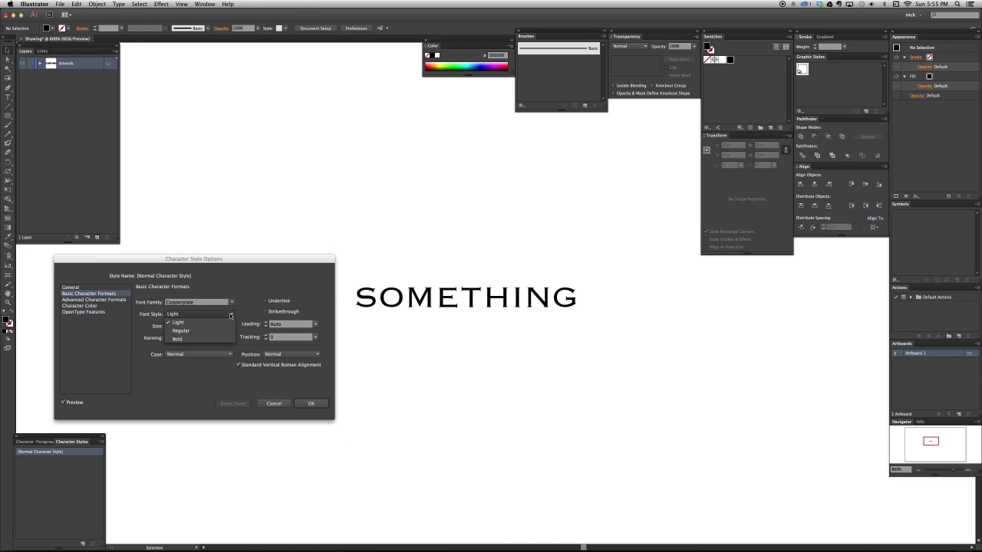
left_click(208, 330)
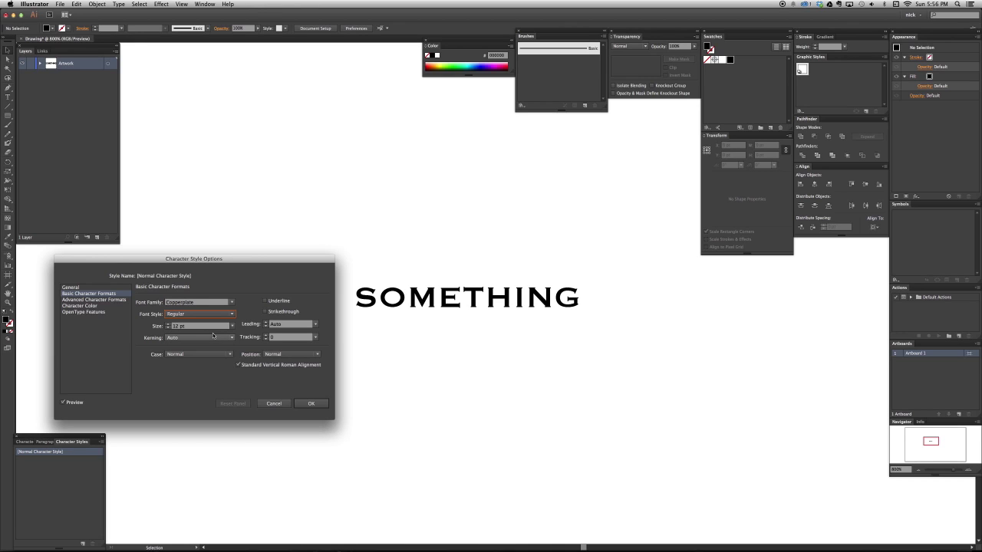
left_click(168, 325)
left_click(168, 325)
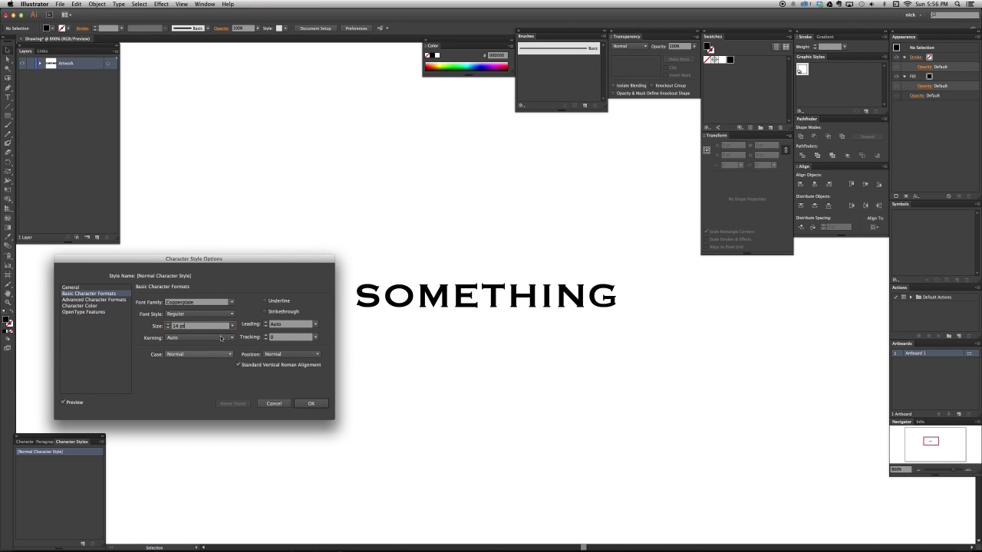
Review the Case, Advanced, Character Color and OpenType Features pages, then confirm with OK
left_click(171, 358)
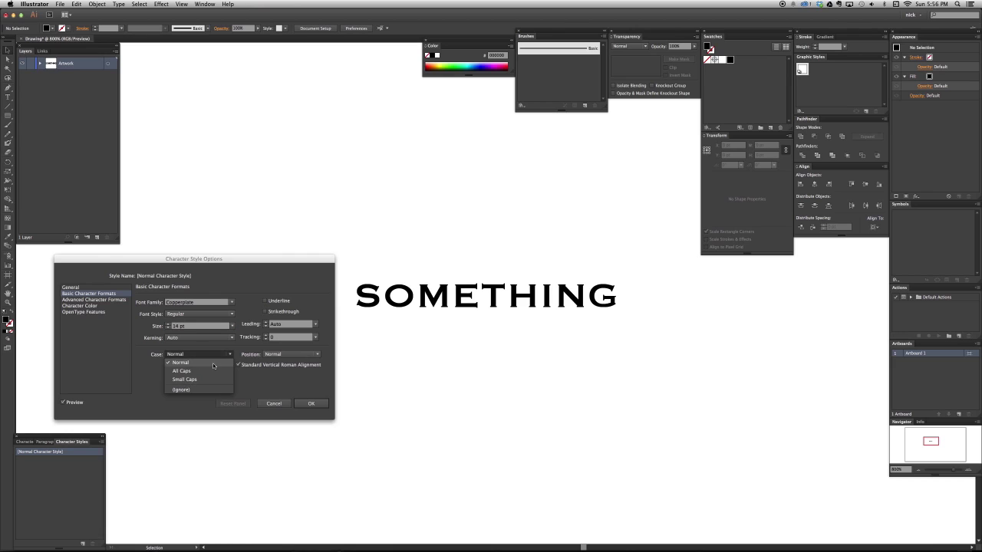
left_click(130, 349)
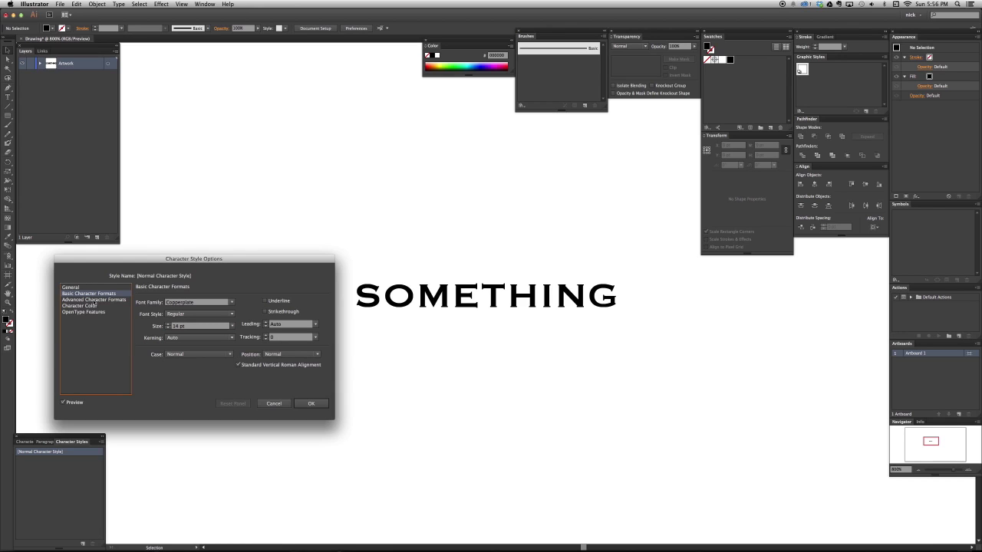
left_click(94, 300)
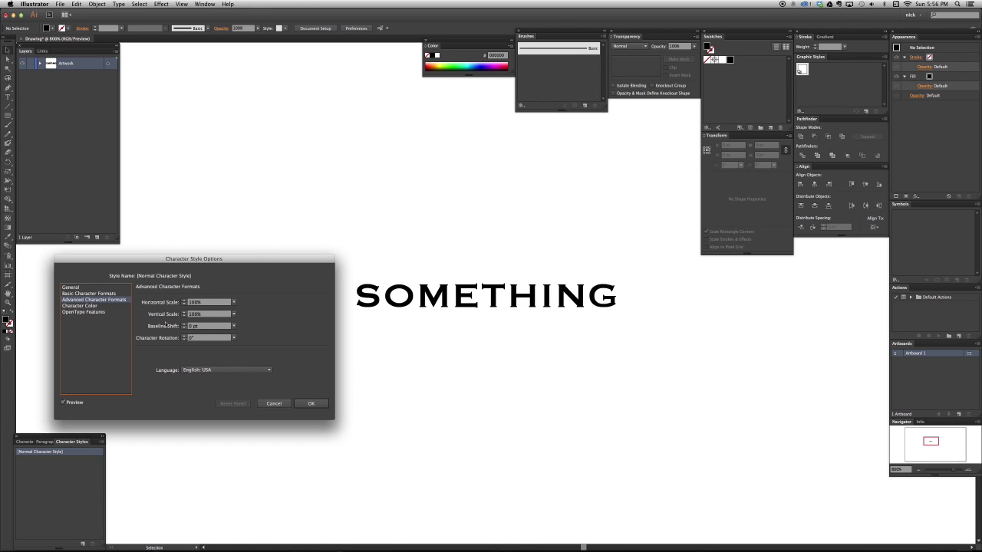
left_click(81, 306)
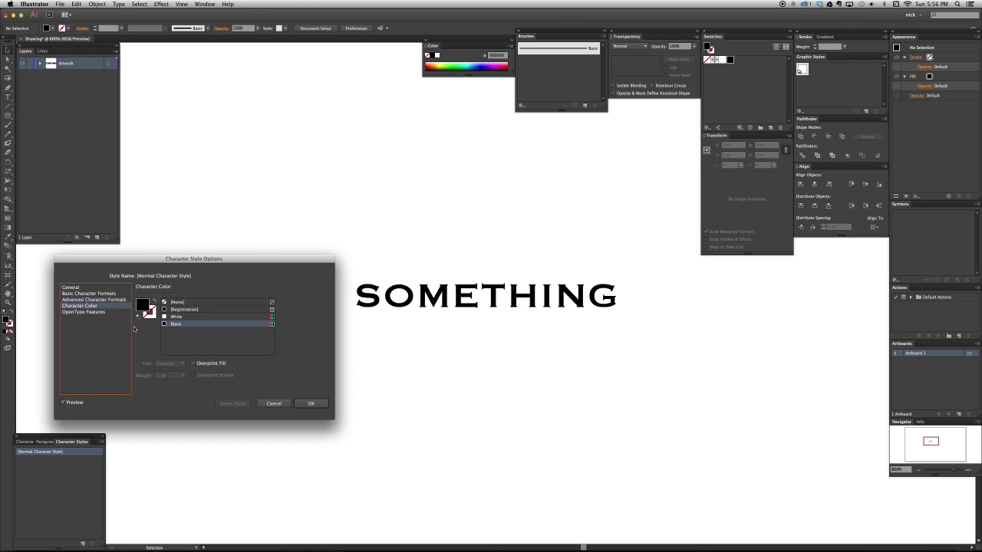
left_click(90, 312)
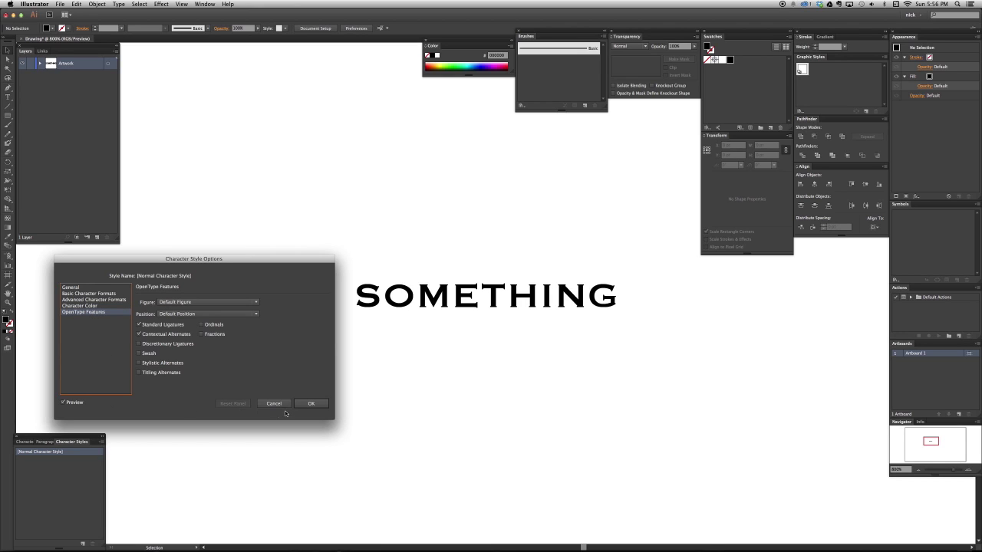
left_click(311, 404)
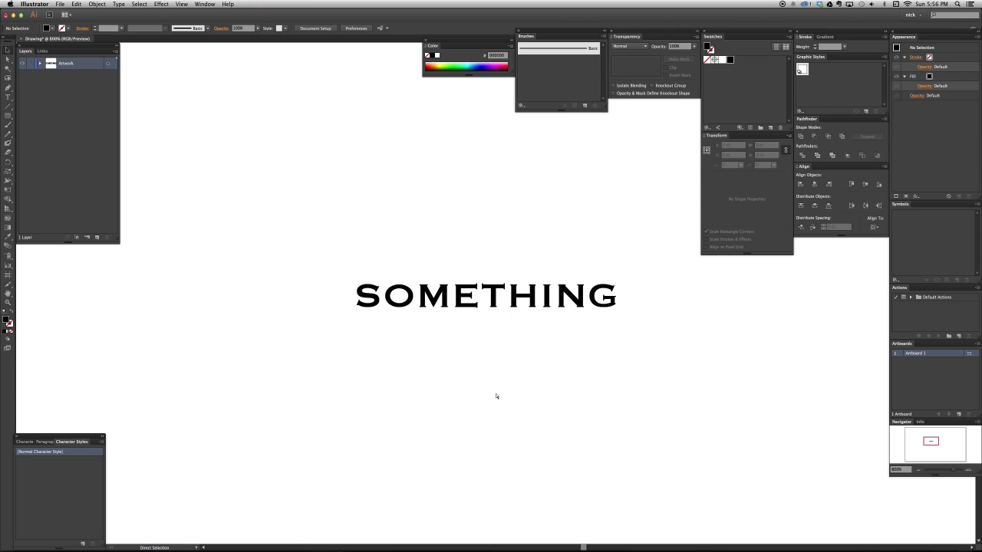
Remove the SOMETHING text and type NEW TEXT OBJECT on the artboard
key("super+minus")
key("super+minus")
key("super+z")
key("super+z")
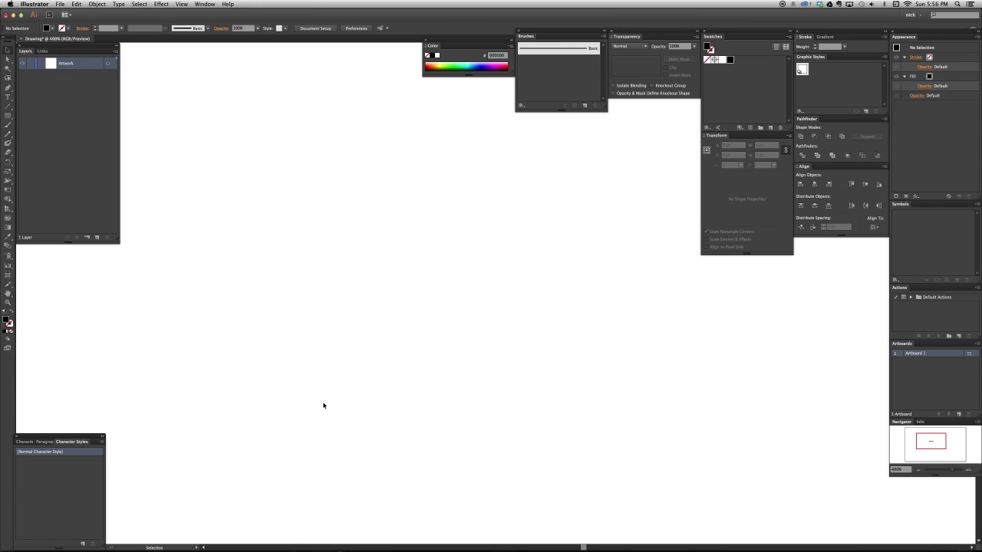
key("t")
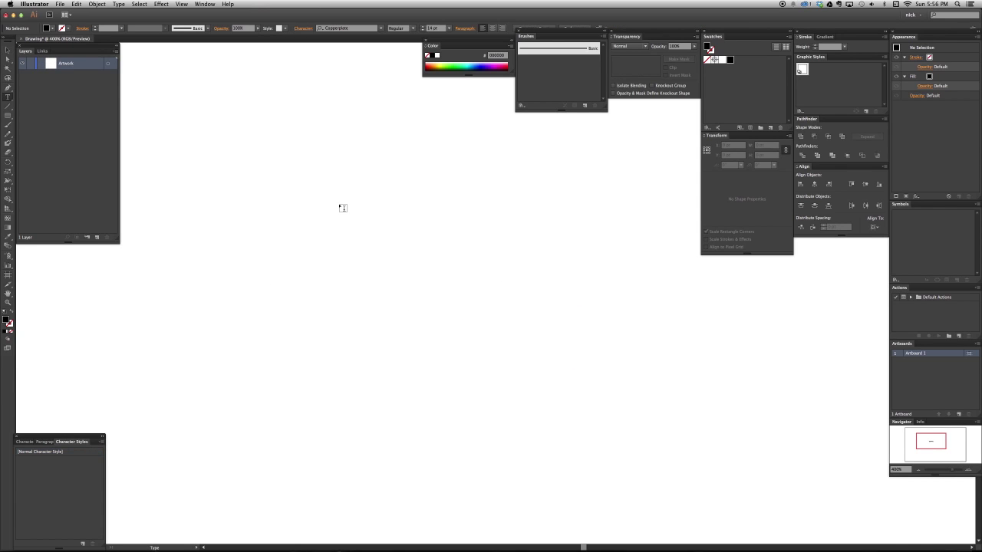
left_click(338, 203)
type("NEW ")
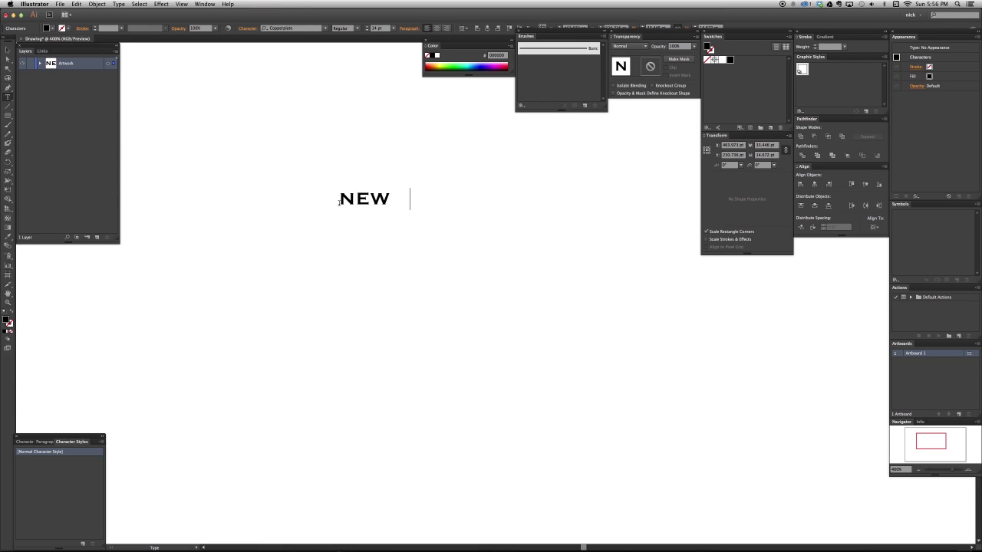
type("TEXT OBJECT")
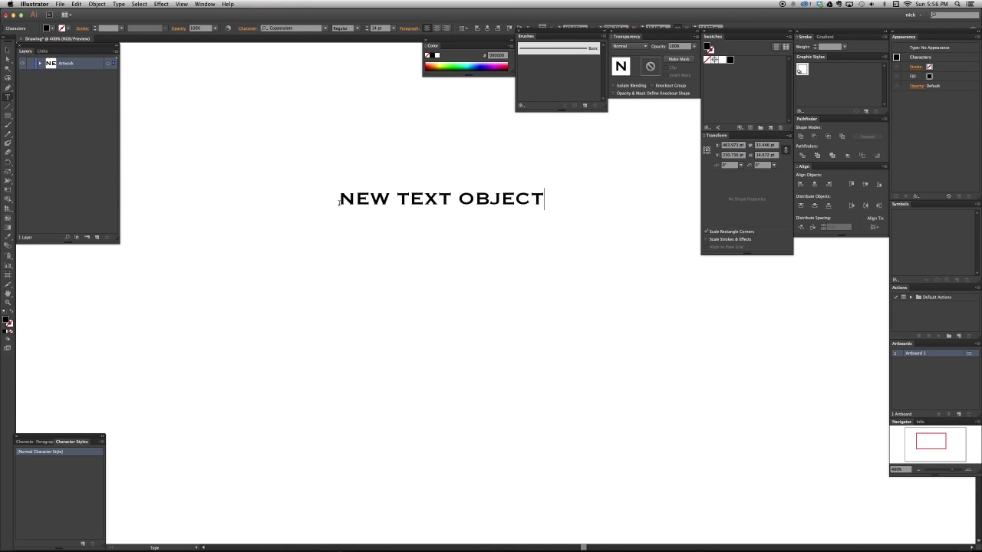
key("Escape")
Duplicate NEW TEXT OBJECT just below and set the copy's font style to Bold
left_click(313, 324)
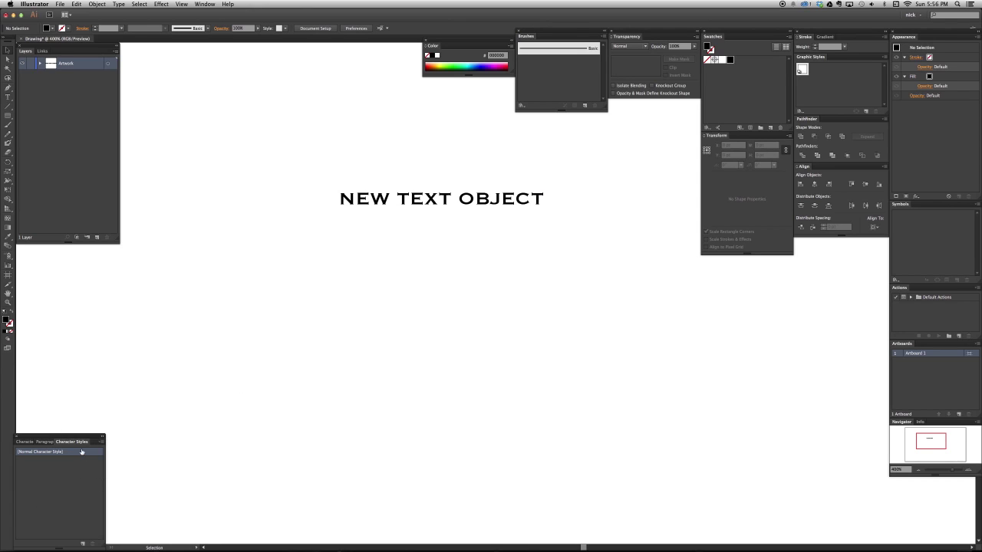
left_click_drag(373, 205, 374, 246)
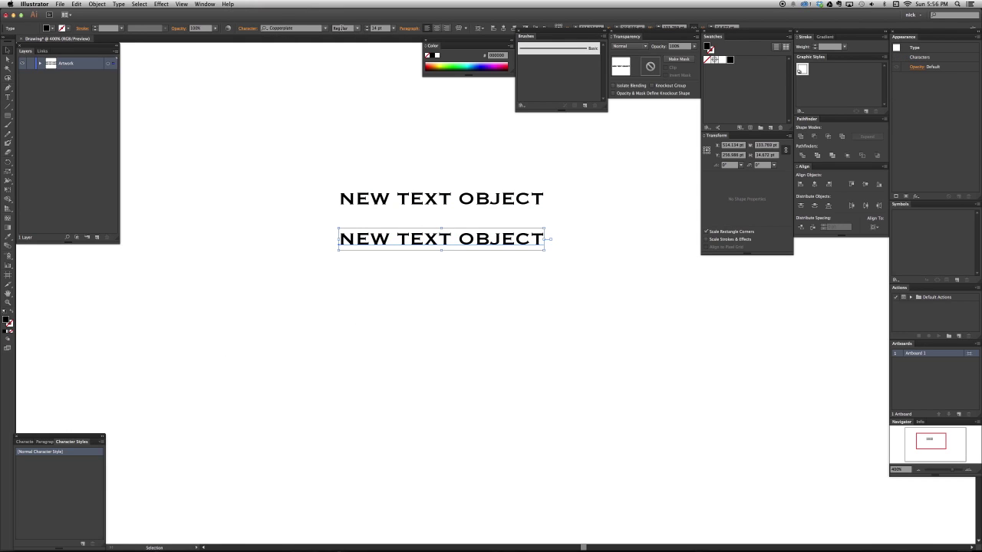
left_click(357, 28)
left_click(350, 54)
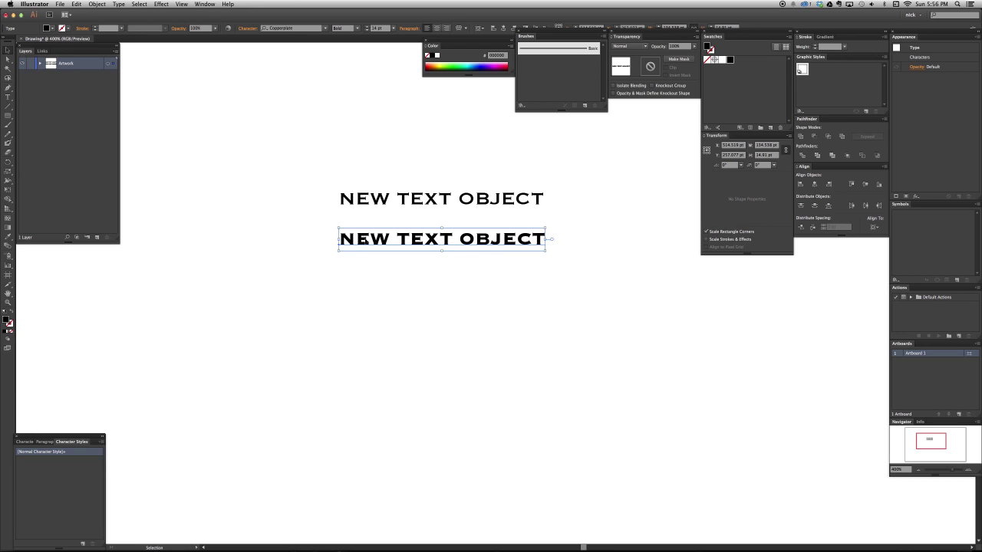
left_click_drag(363, 240, 76, 497)
Add a new character style from the bold text and rename it Bold Copperplate
left_click(85, 544)
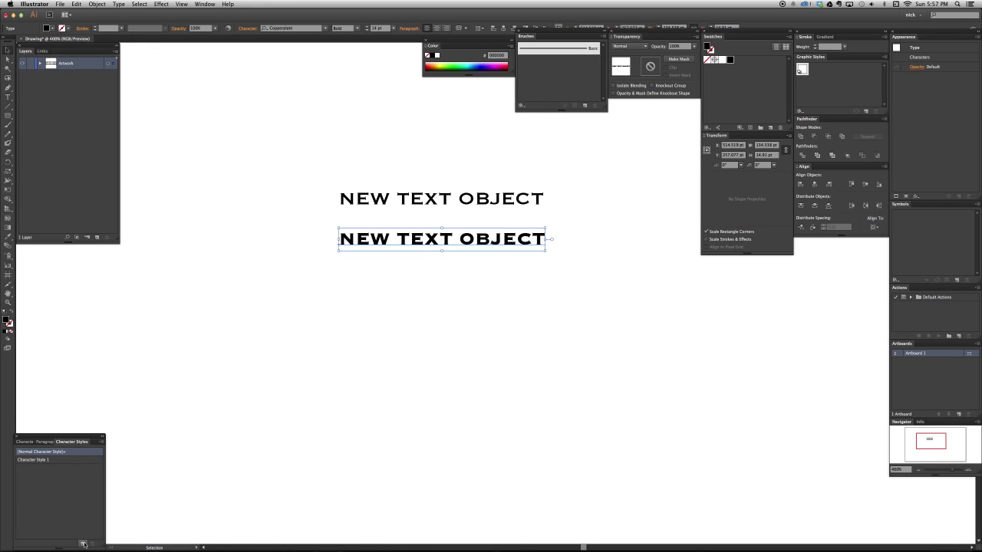
left_click(32, 459)
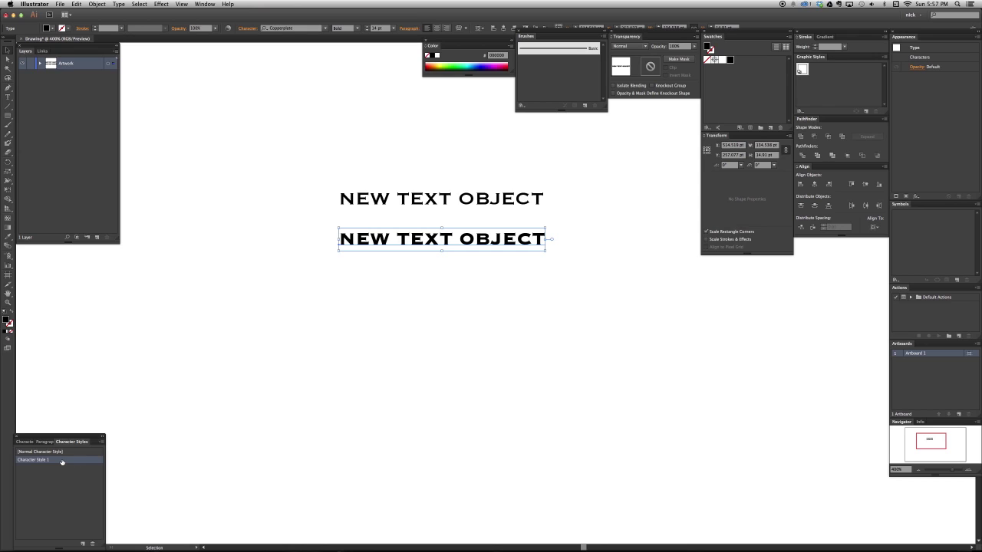
double_click(61, 460)
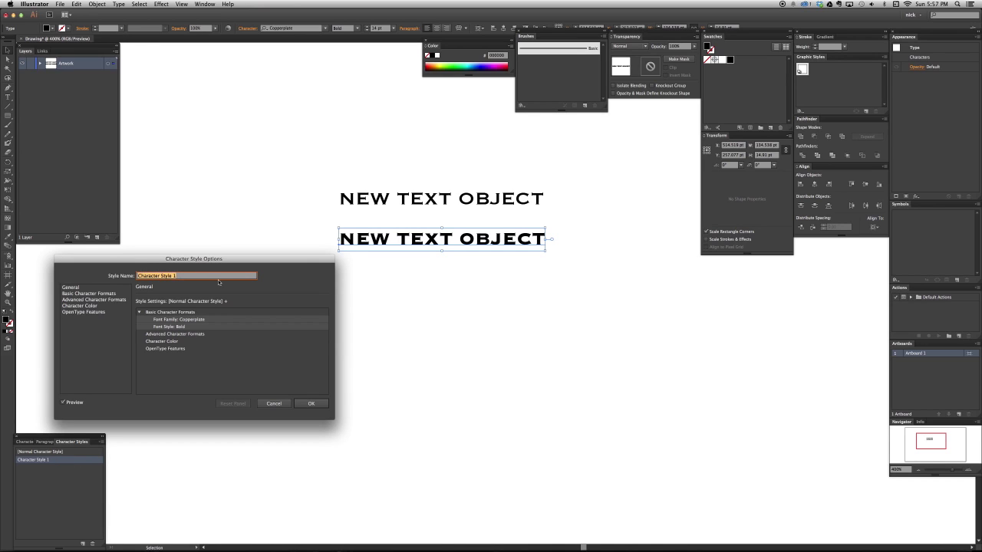
type("BOLD")
key("BackSpace")
key("BackSpace")
key("BackSpace")
type("old Copperpla")
left_click_drag(159, 263, 160, 267)
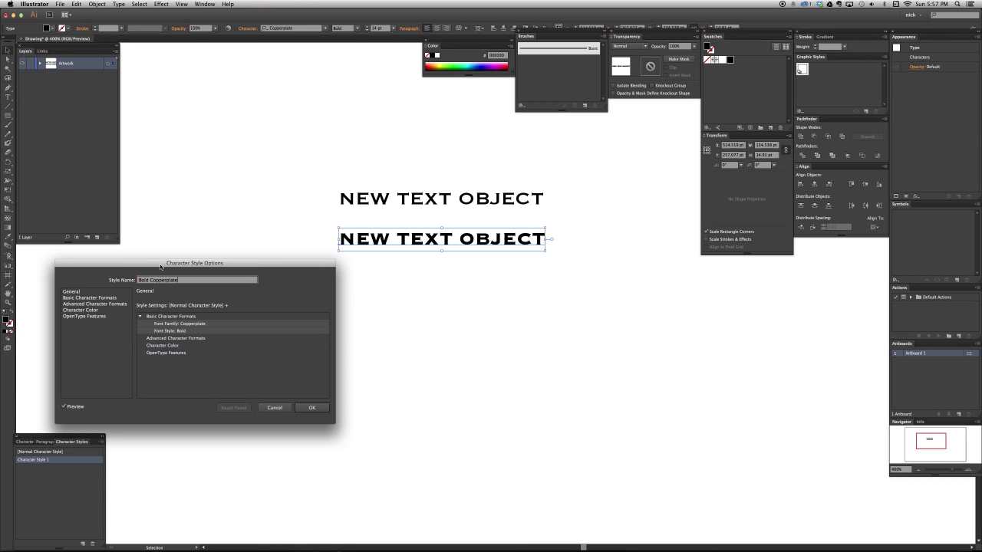
Delete both text lines and the Bold Copperplate character style, leaving the artboard empty
left_click(311, 408)
key("super+a")
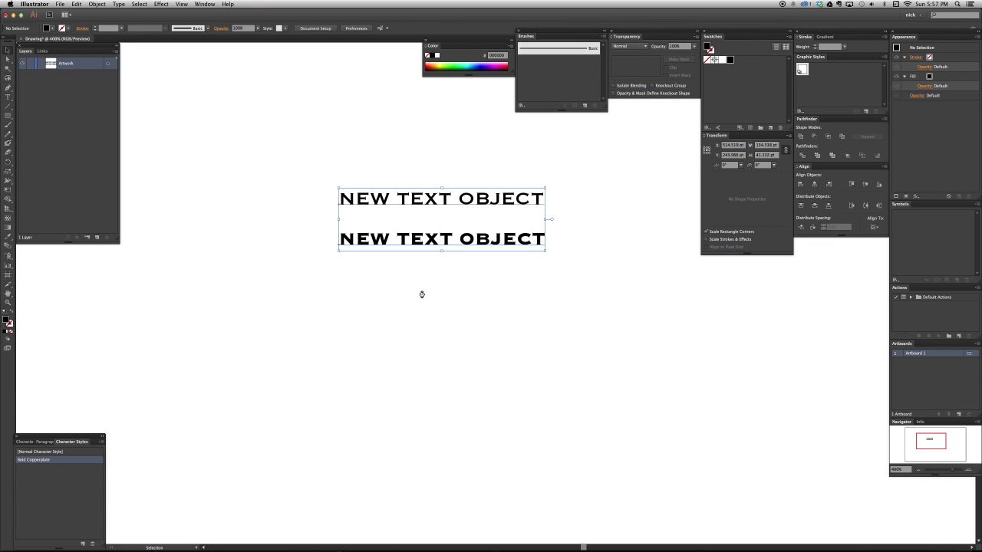
key("Delete")
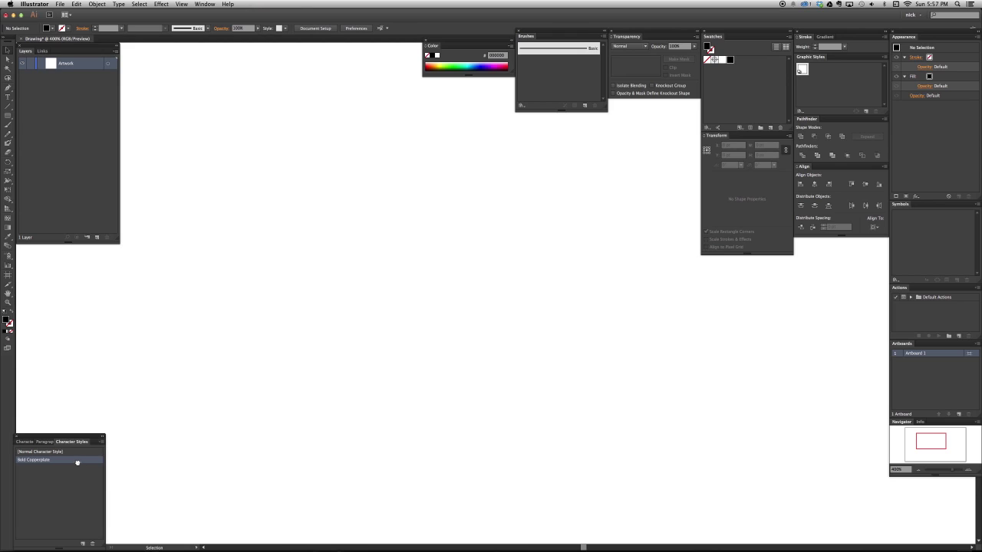
left_click(93, 544)
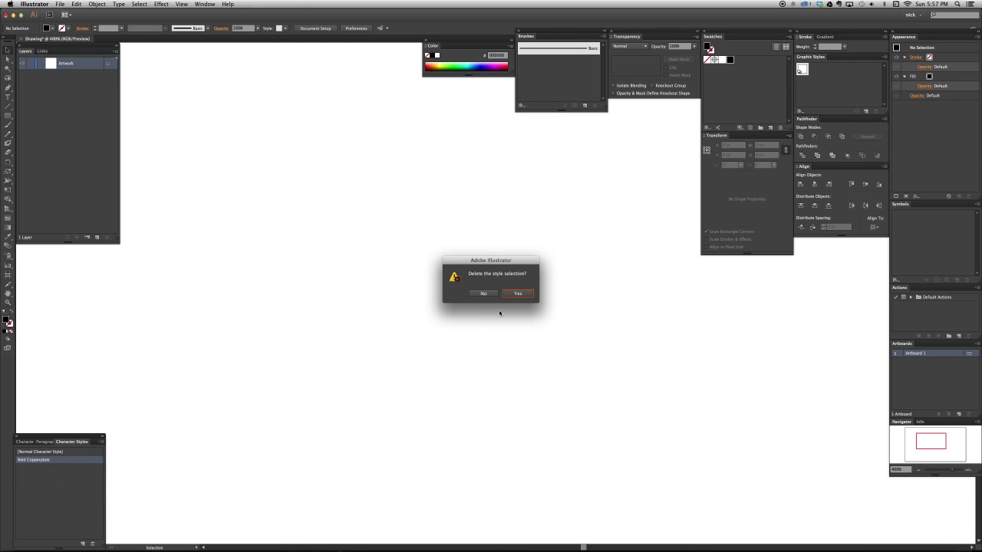
left_click(518, 295)
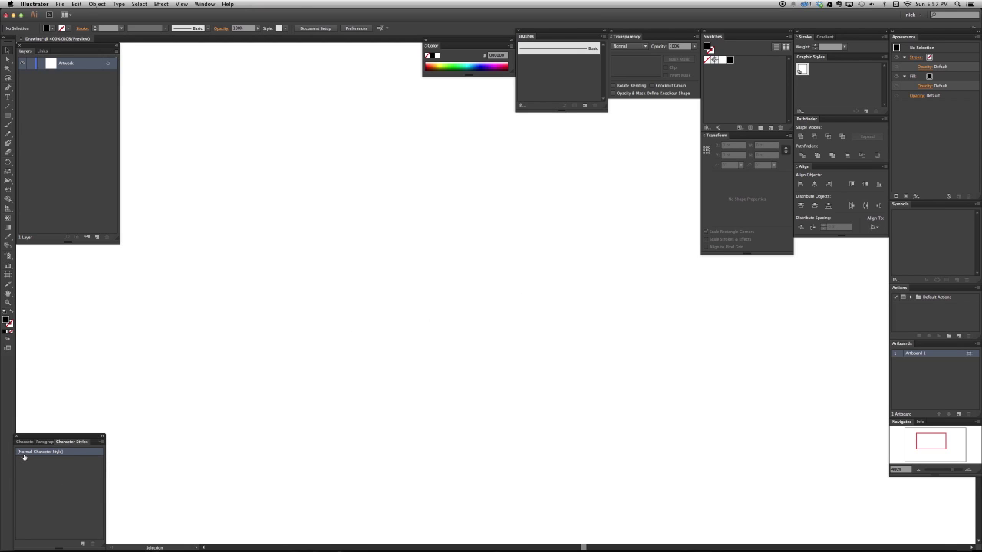
key("super+minus")
key("super+minus")
key("super+minus")
key("super+minus")
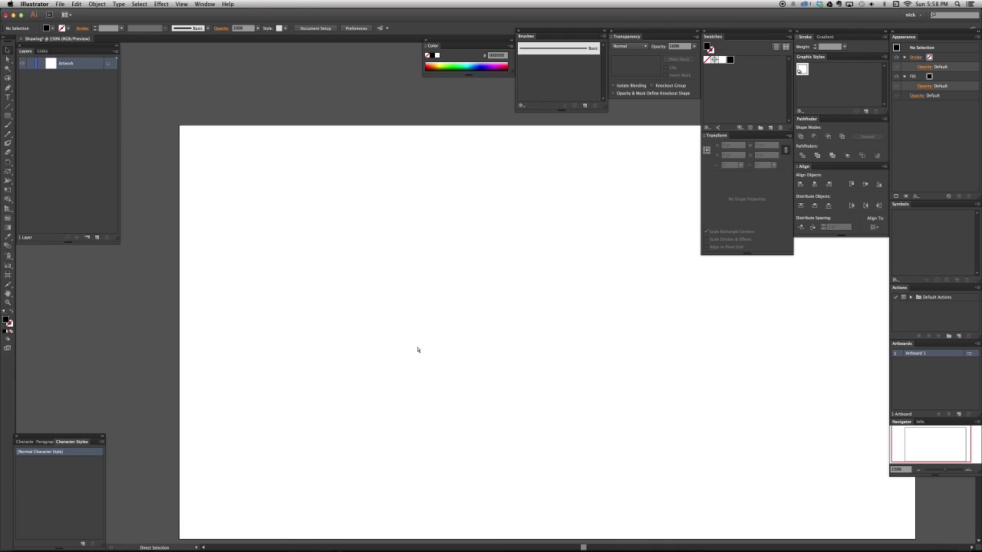
scroll(506, 344, "right", 5)
scroll(507, 344, "down", 1)
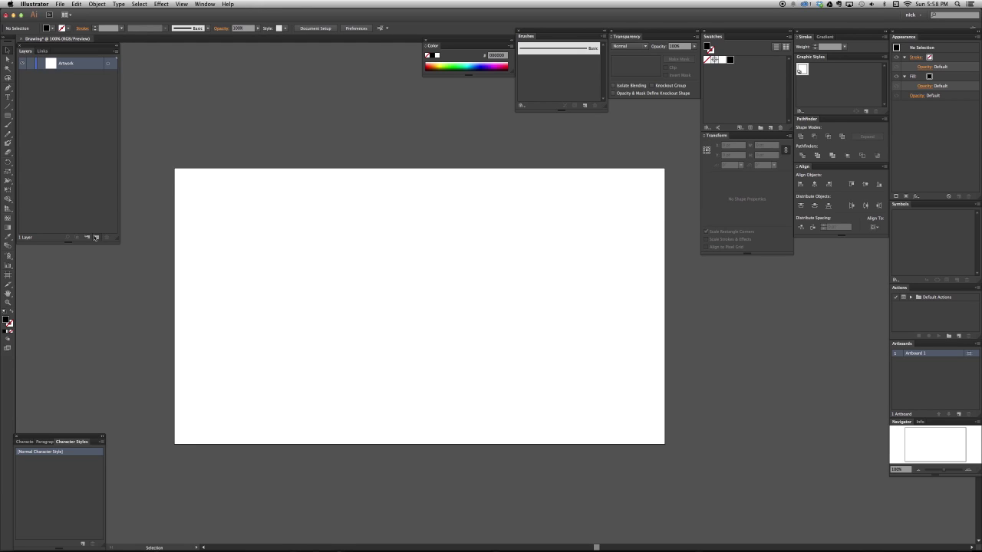
Add a new layer above Artwork named PIC with a Green layer color
left_click(97, 237)
double_click(66, 64)
type("N")
key("Return")
double_click(99, 66)
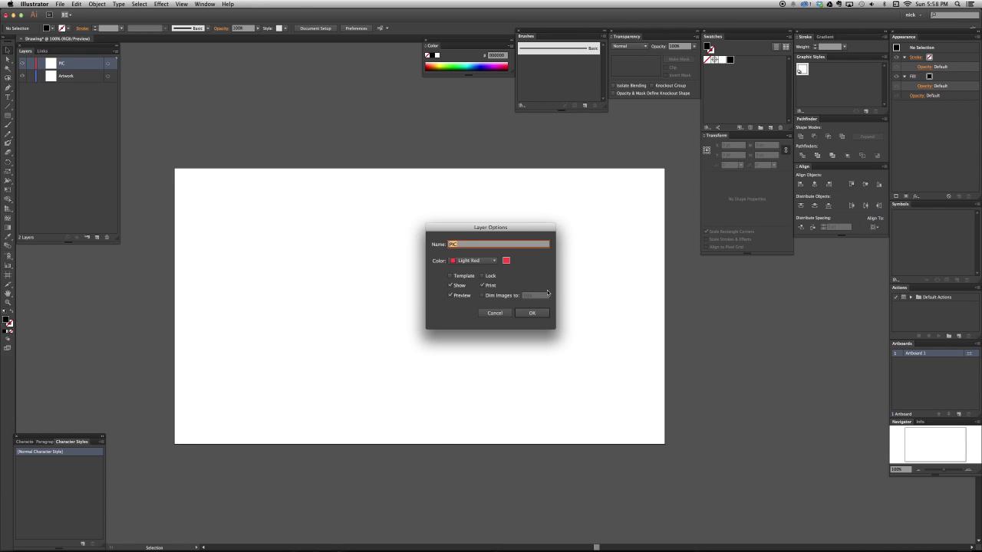
left_click(474, 260)
left_click(483, 298)
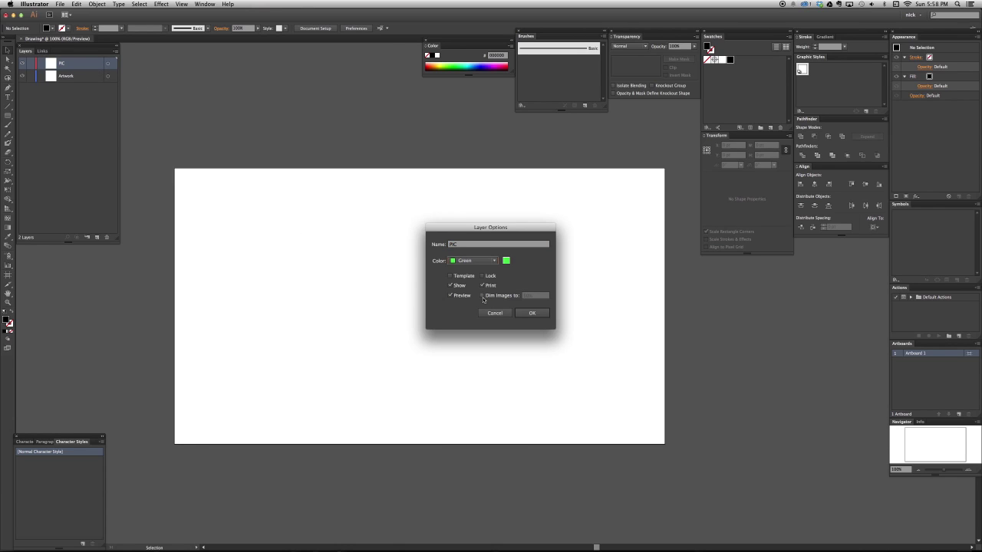
key("Return")
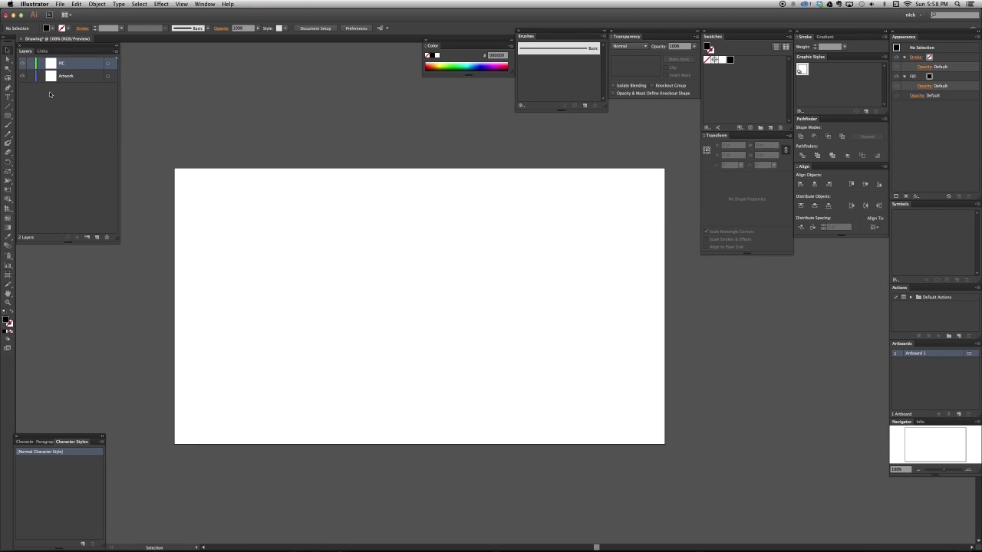
Shorten the Swatches panel and bring up the Character panel's font and size settings
left_click(116, 50)
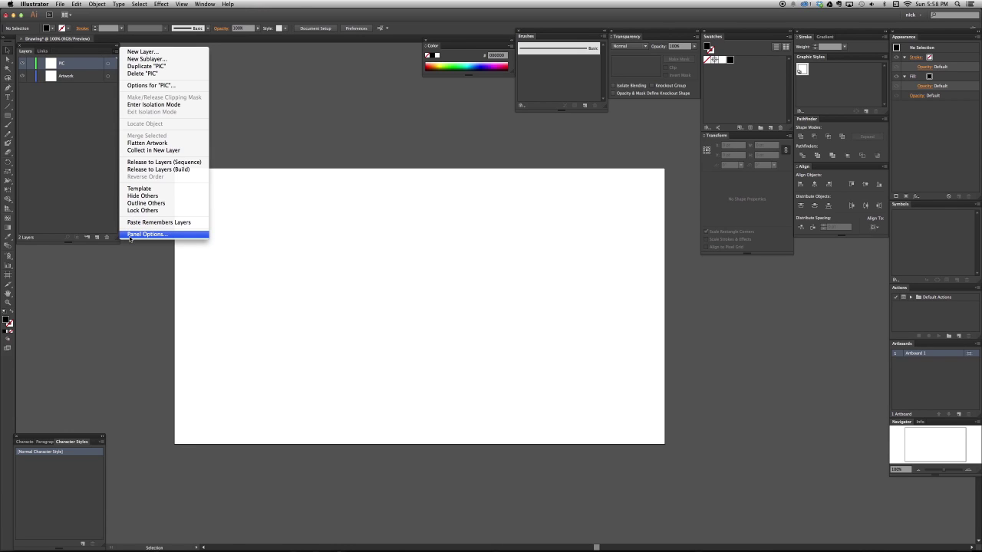
left_click(151, 279)
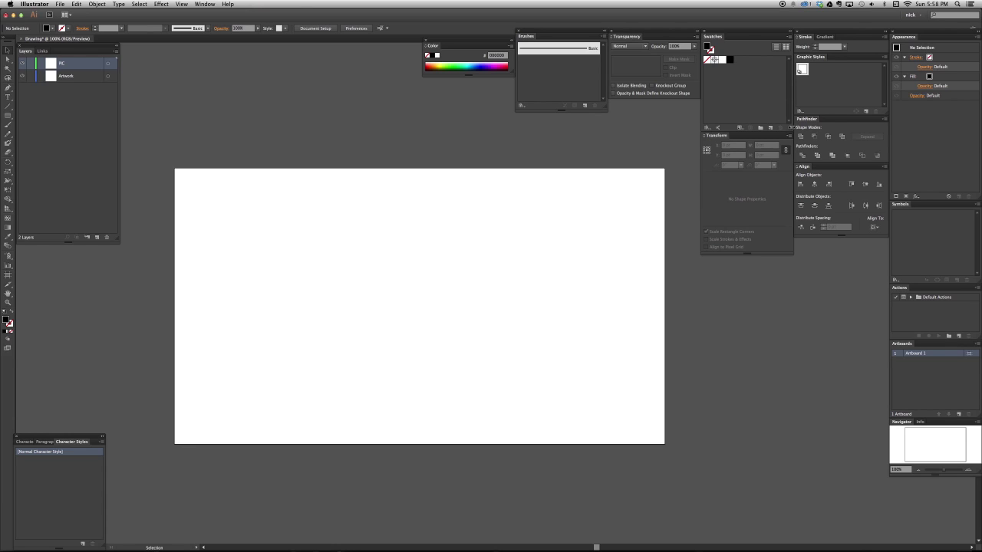
left_click_drag(791, 128, 789, 113)
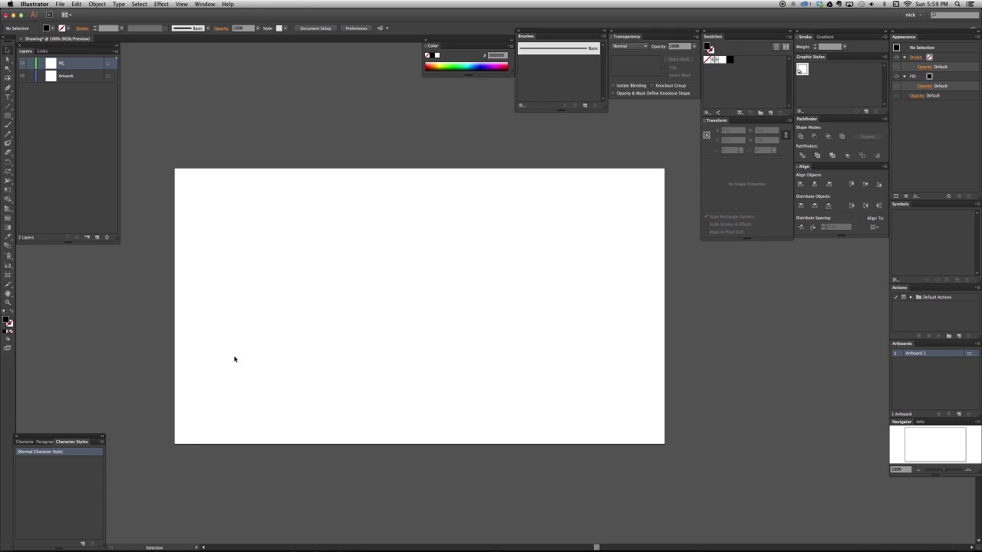
left_click(24, 442)
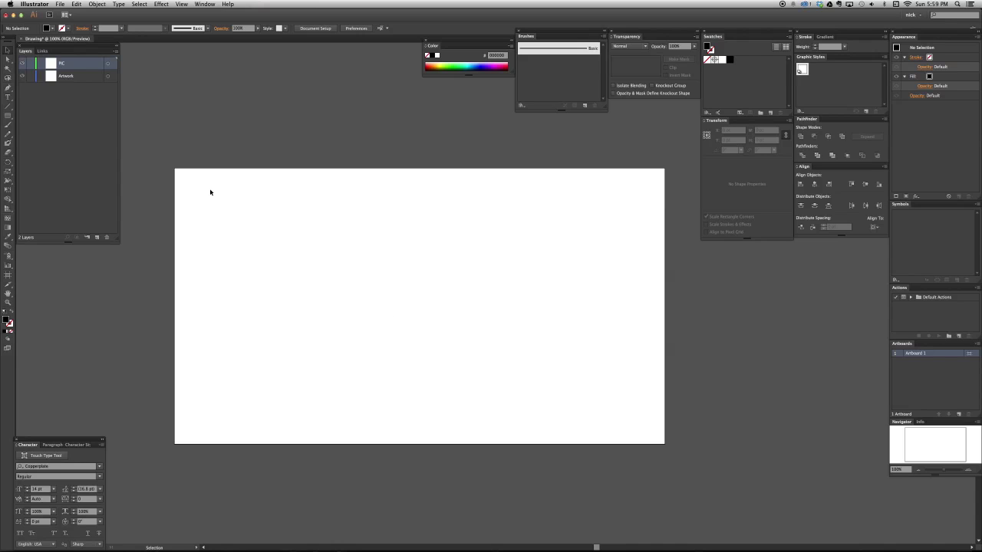
Start Save as Template and choose the Templates folder as the save location
key("super")
key("super+s")
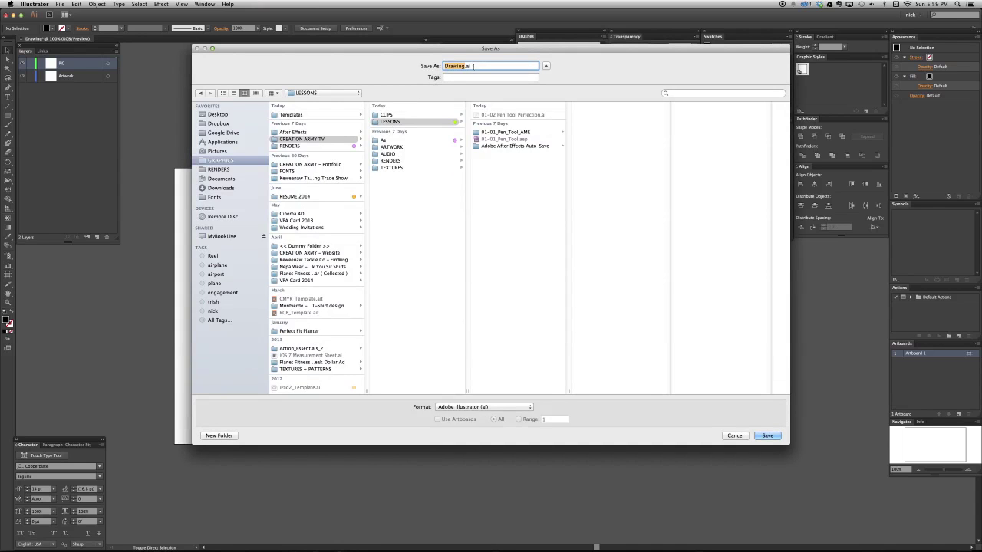
key("Escape")
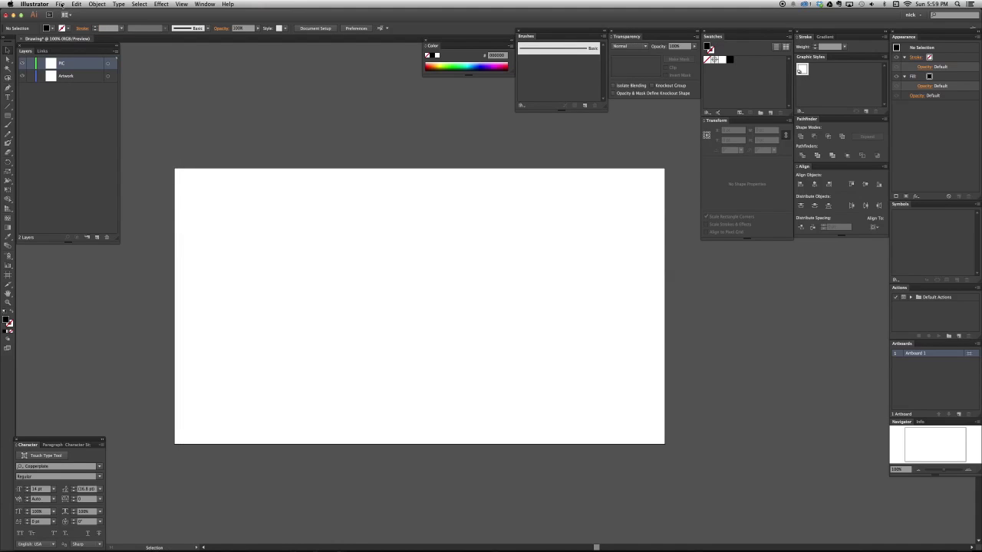
left_click(61, 5)
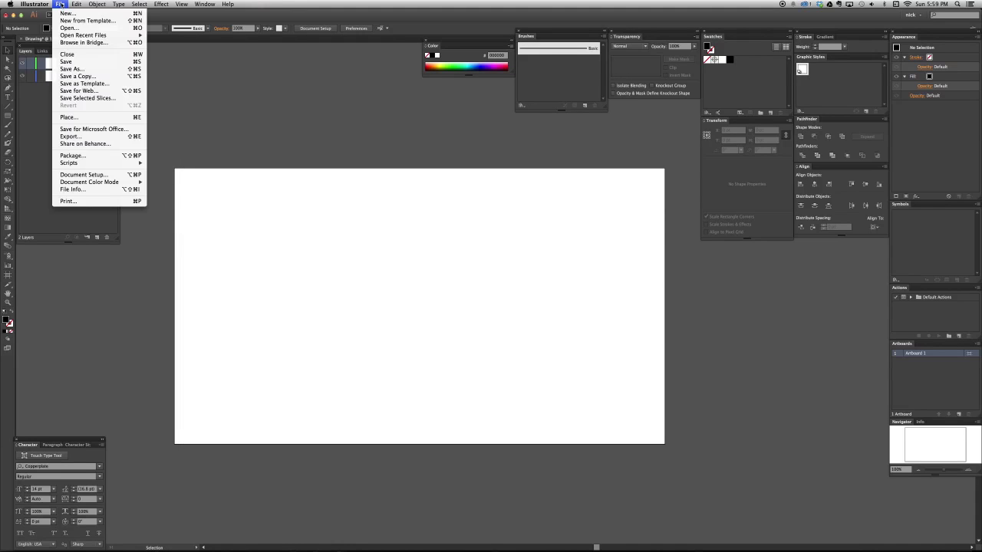
left_click(106, 83)
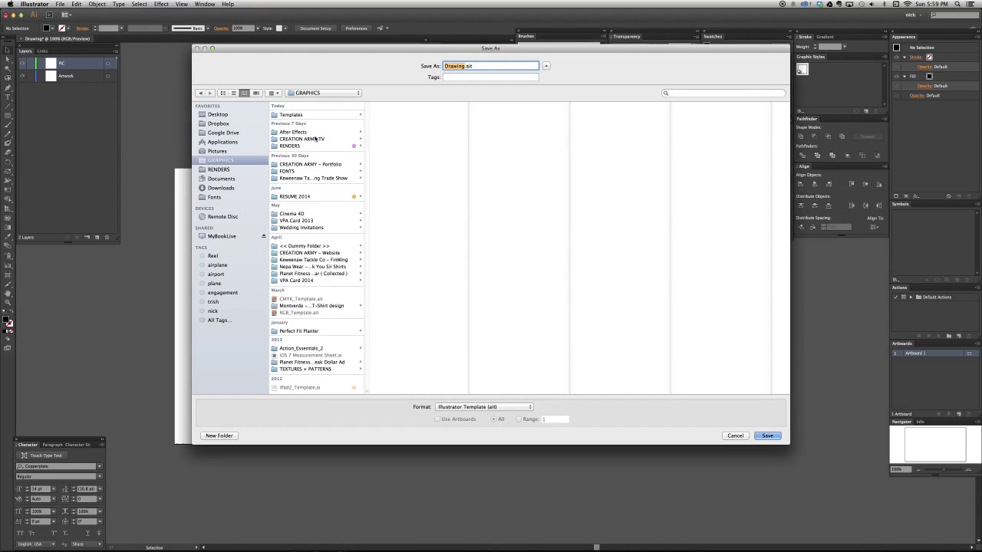
left_click(315, 140)
left_click(292, 114)
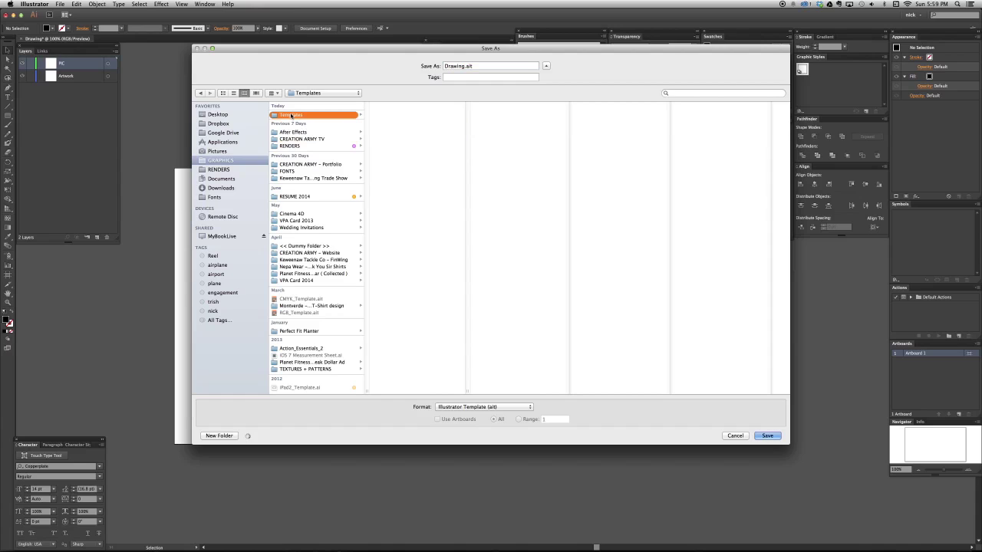
left_click(271, 93)
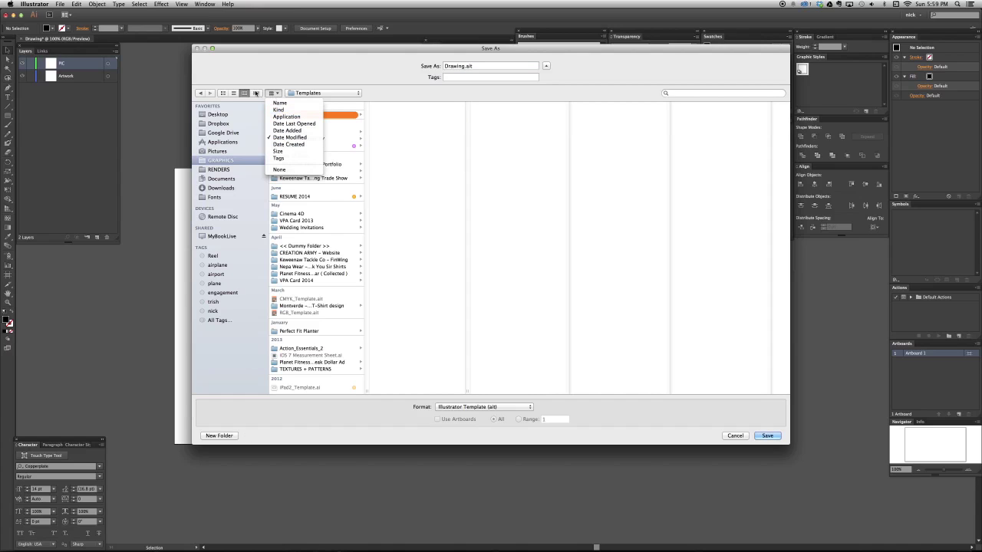
left_click(222, 94)
left_click(222, 93)
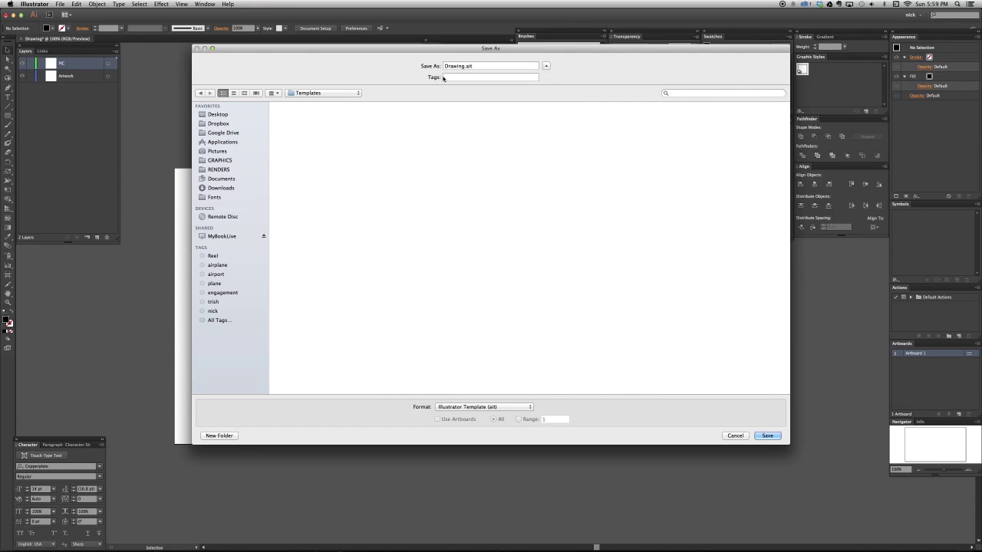
Save the file as Drawing_RGB.ait in Illustrator Template (ait) format
left_click(478, 67)
left_click(498, 408)
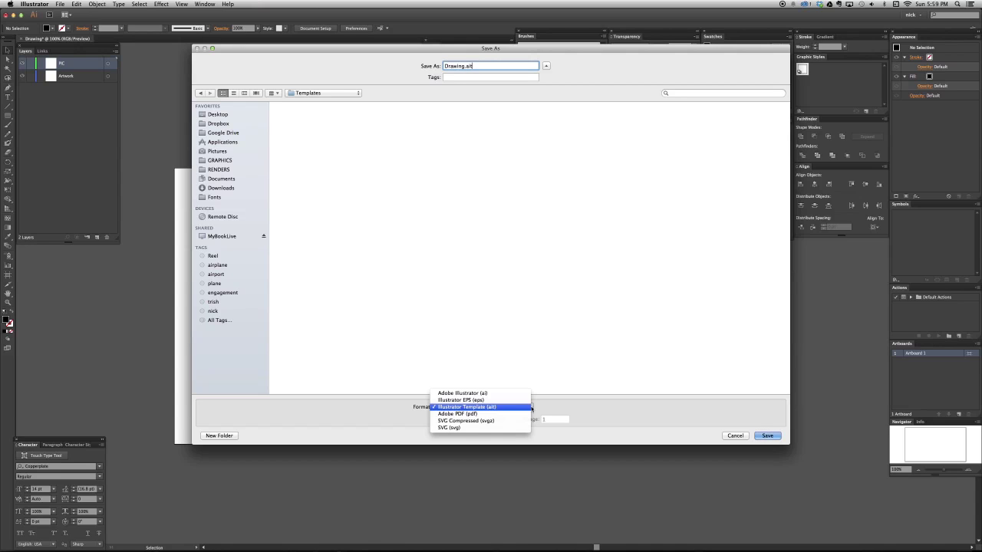
left_click(506, 407)
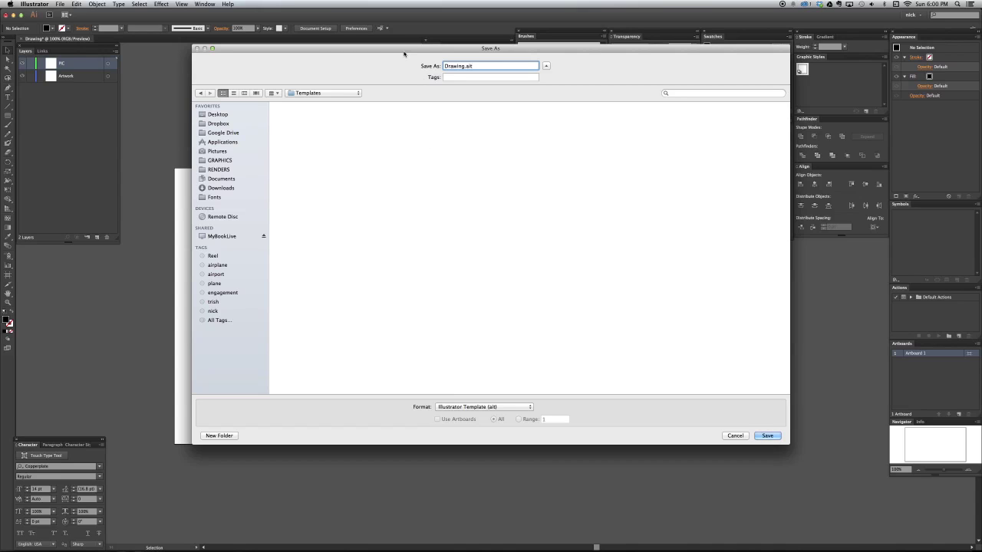
left_click_drag(405, 53, 410, 104)
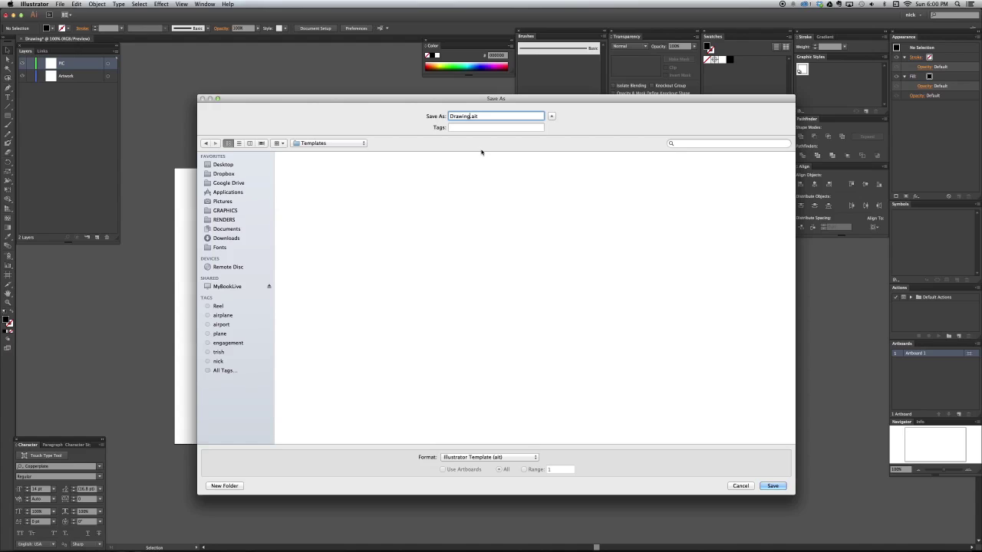
type("_RGB")
key("Return")
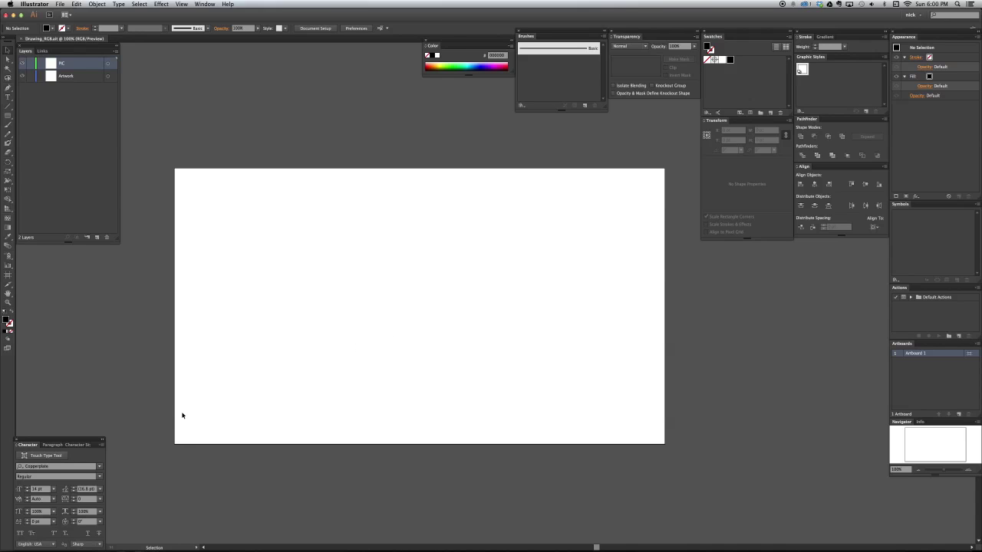
Close the document and open a new document from the Drawing_RGB.ait template
key("super+w")
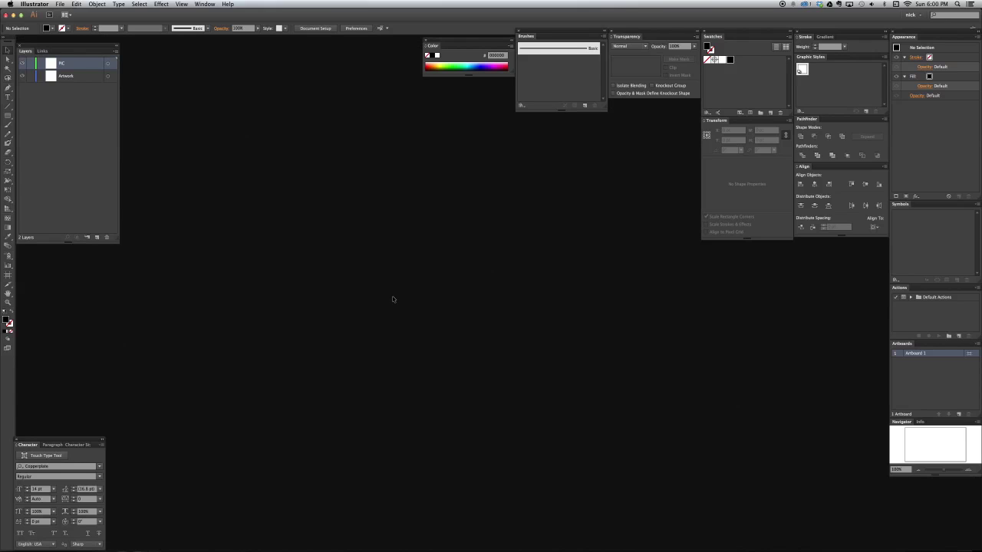
key("super+o")
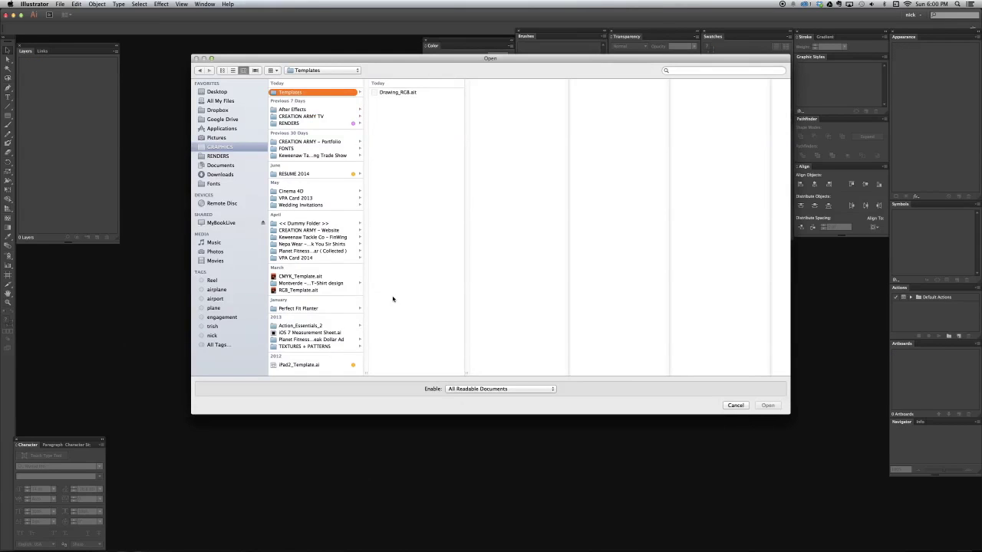
left_click(380, 93)
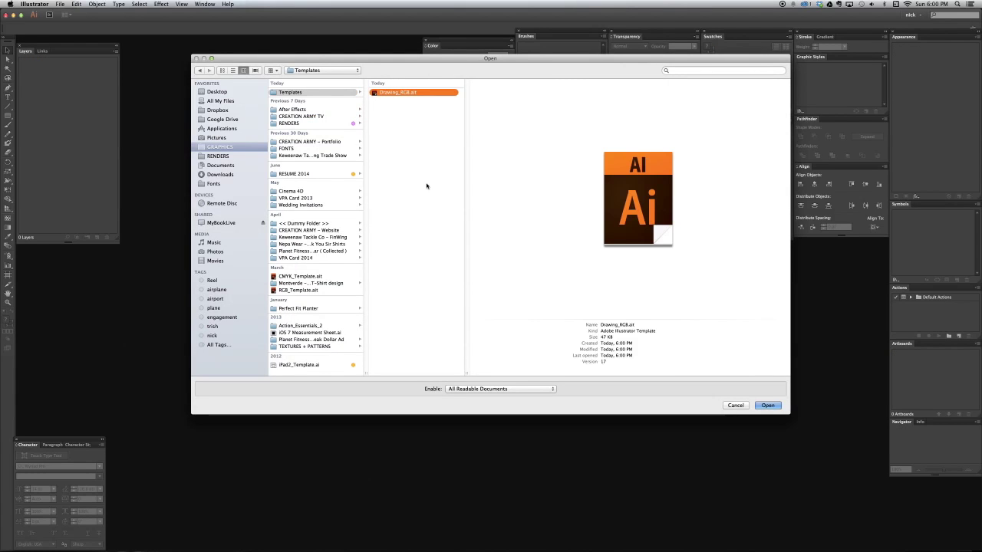
left_click(612, 338)
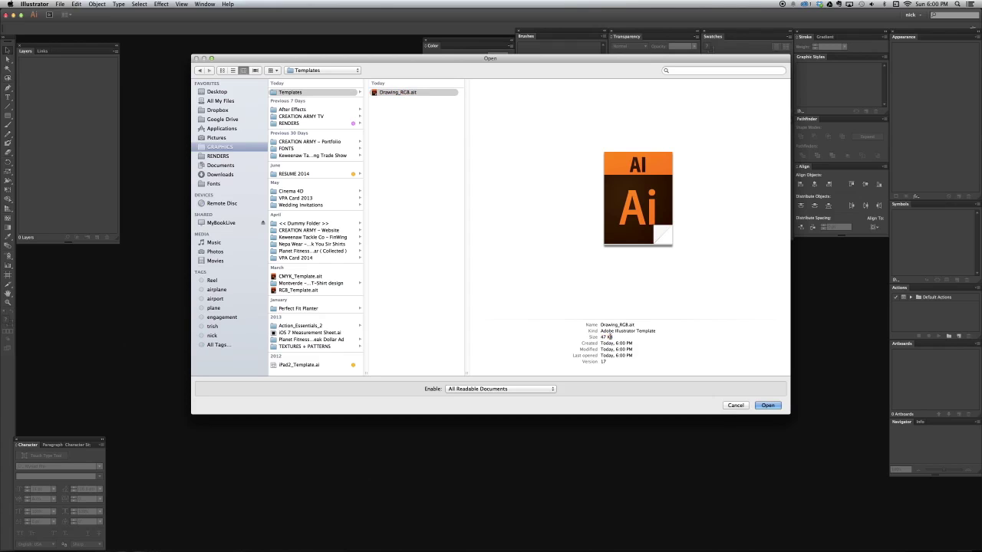
left_click(767, 405)
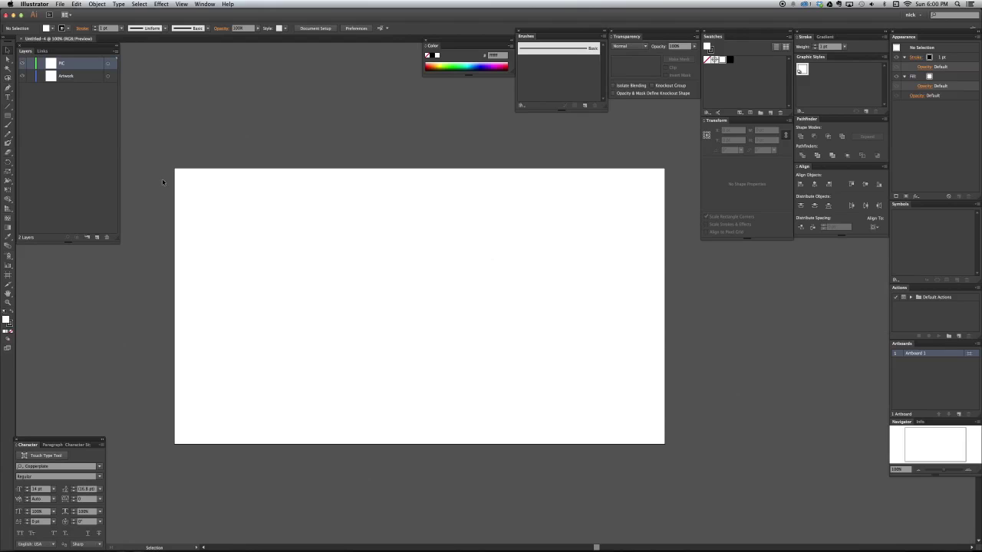
key("super+minus")
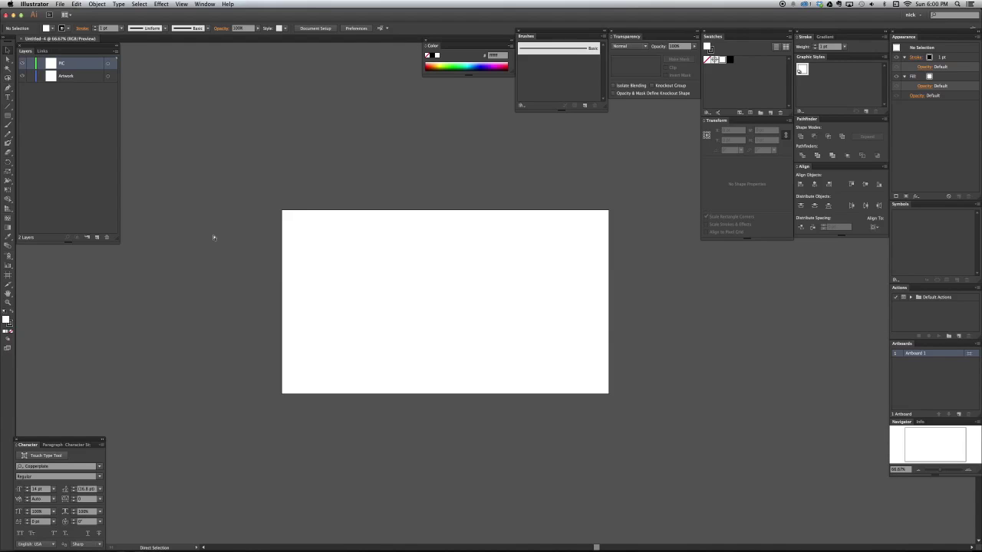
key("super+equal")
mouse_move(343, 294)
left_mouse_down()
mouse_move(303, 284)
mouse_move(392, 285)
mouse_move(295, 284)
mouse_move(335, 274)
mouse_move(388, 302)
mouse_move(331, 281)
mouse_move(327, 269)
mouse_move(333, 313)
mouse_move(436, 294)
mouse_move(370, 259)
mouse_move(342, 280)
left_mouse_up()
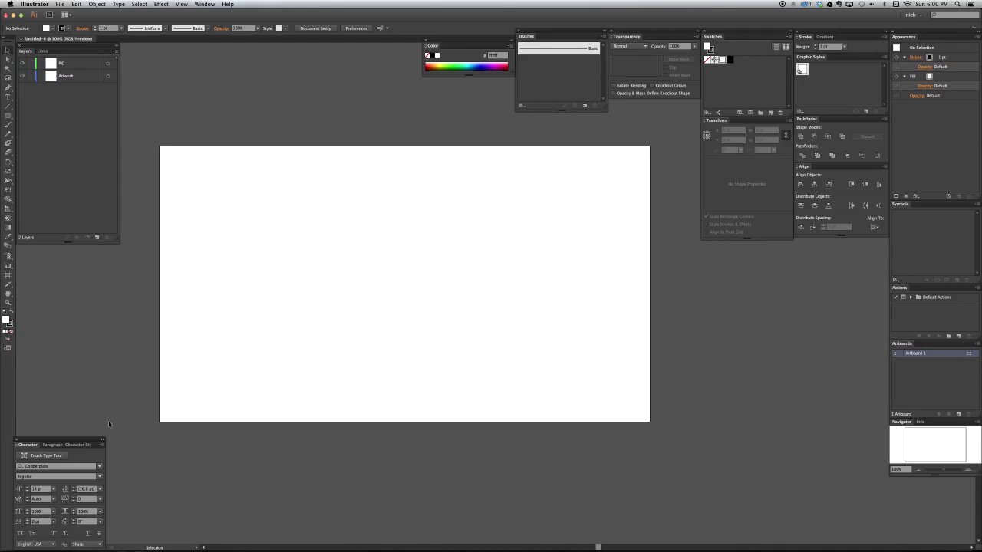
Type a test word on the artboard to check it uses Copperplate, then enlarge it
left_click(86, 445)
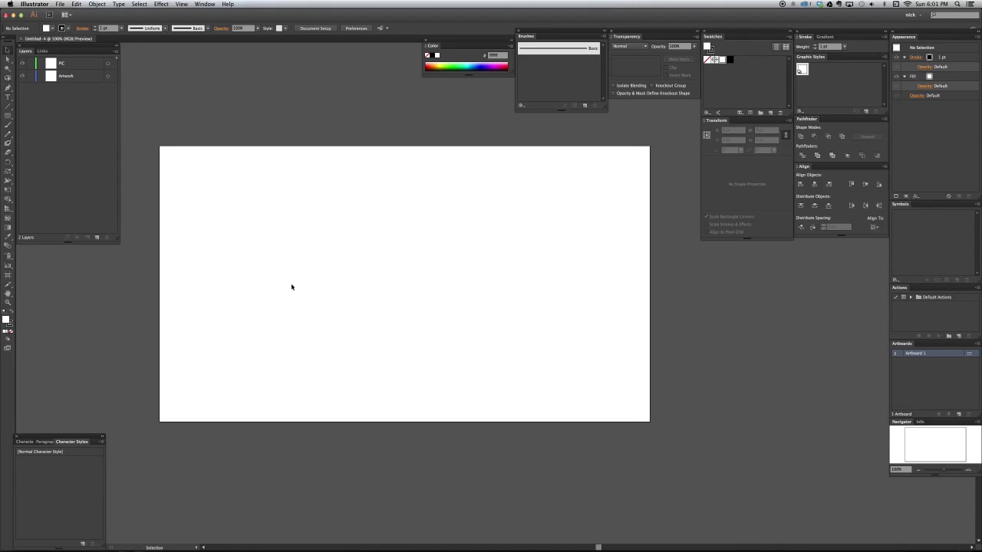
key("t")
left_click(330, 263)
type("some")
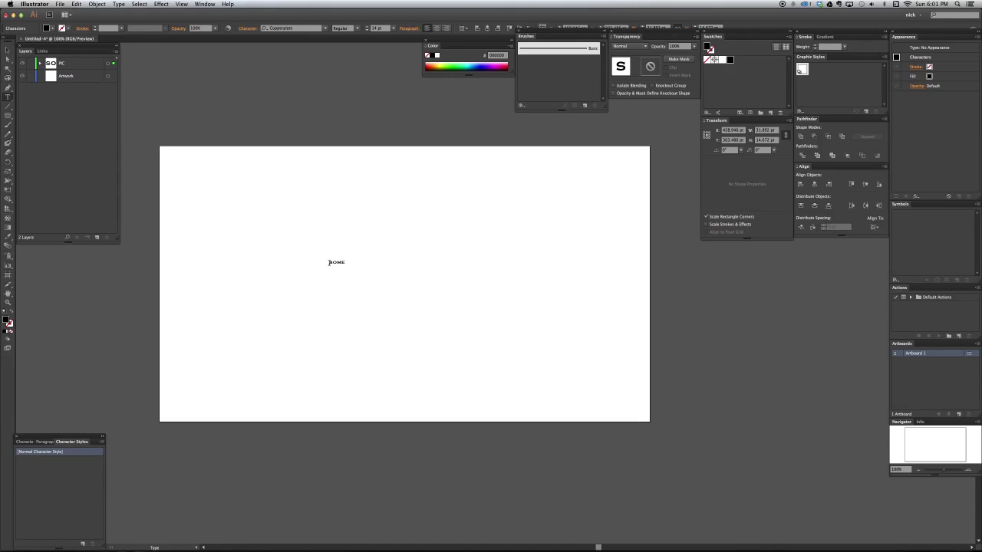
key("Escape")
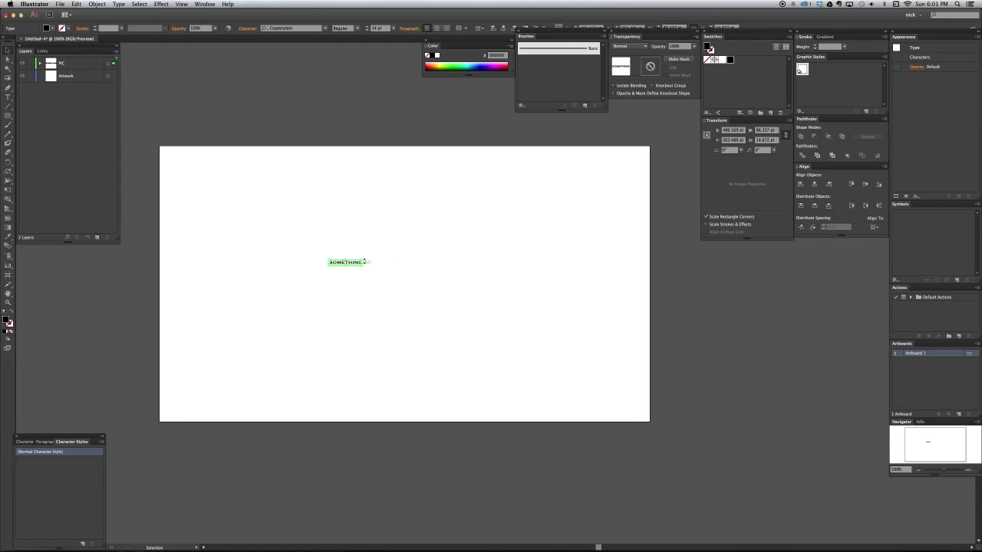
left_click_drag(366, 262, 481, 263)
Delete the test text, leaving the artboard blank
left_click(537, 272)
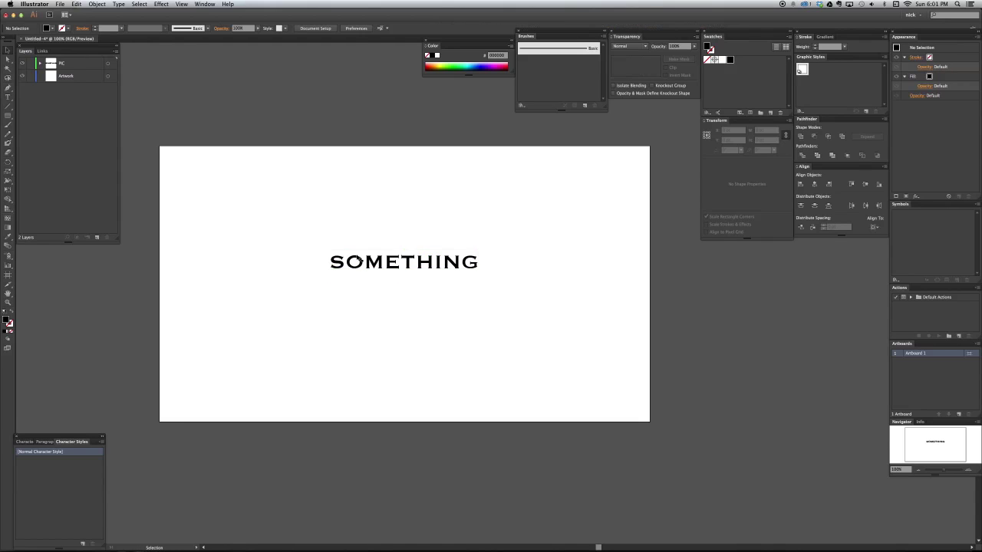
left_click(358, 261)
key("Delete")
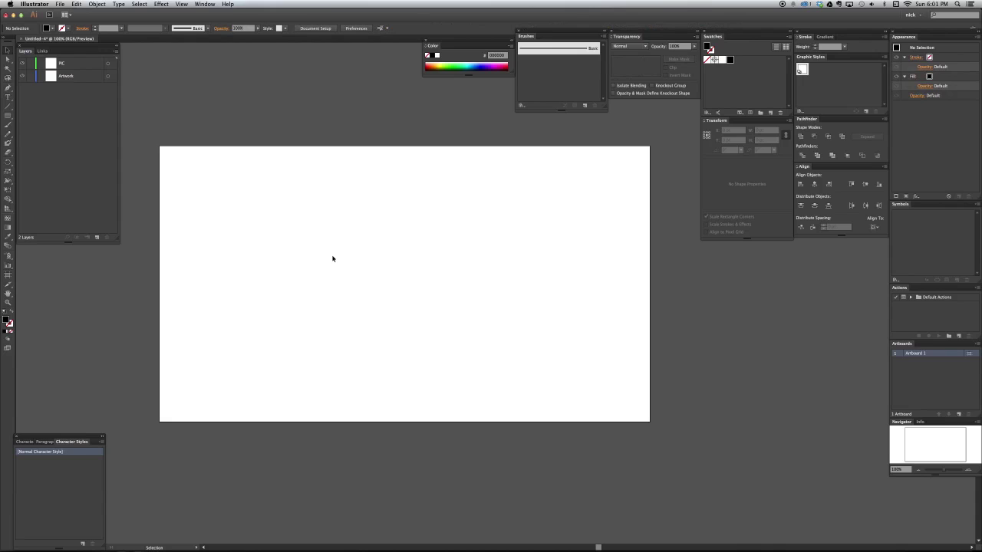
left_click_drag(271, 263, 272, 267)
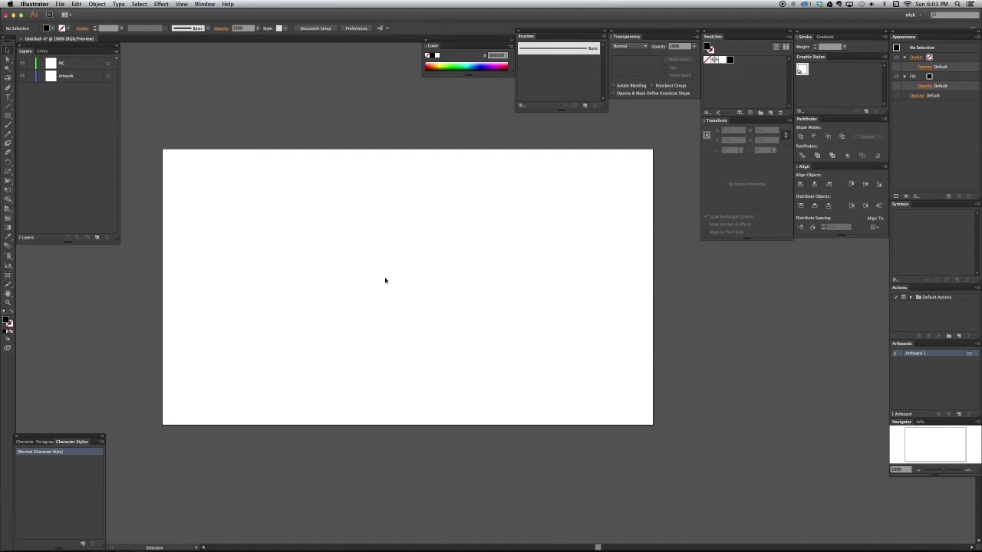
key("m")
left_click_drag(371, 226, 452, 276)
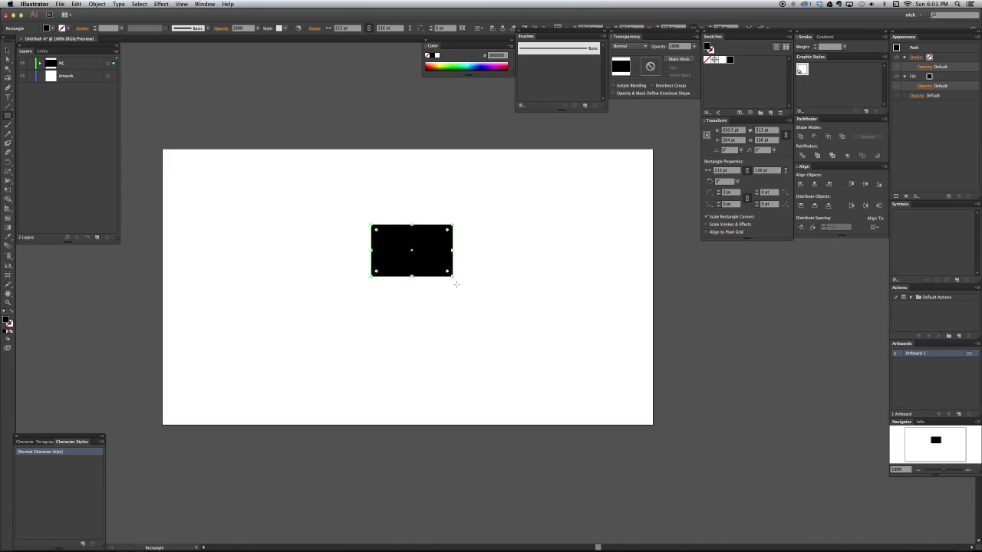
key("v")
key("super+s")
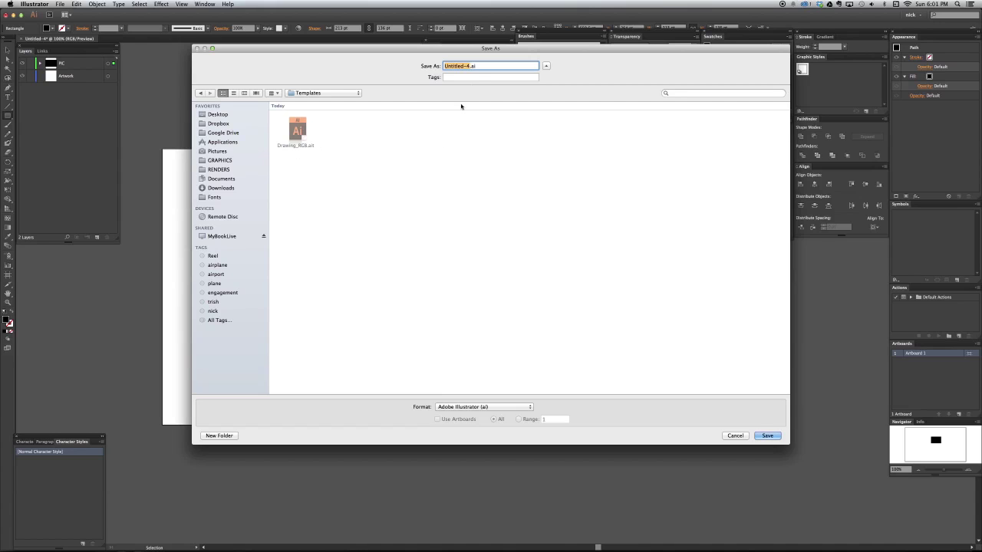
left_click(478, 67)
left_click_drag(425, 48, 419, 70)
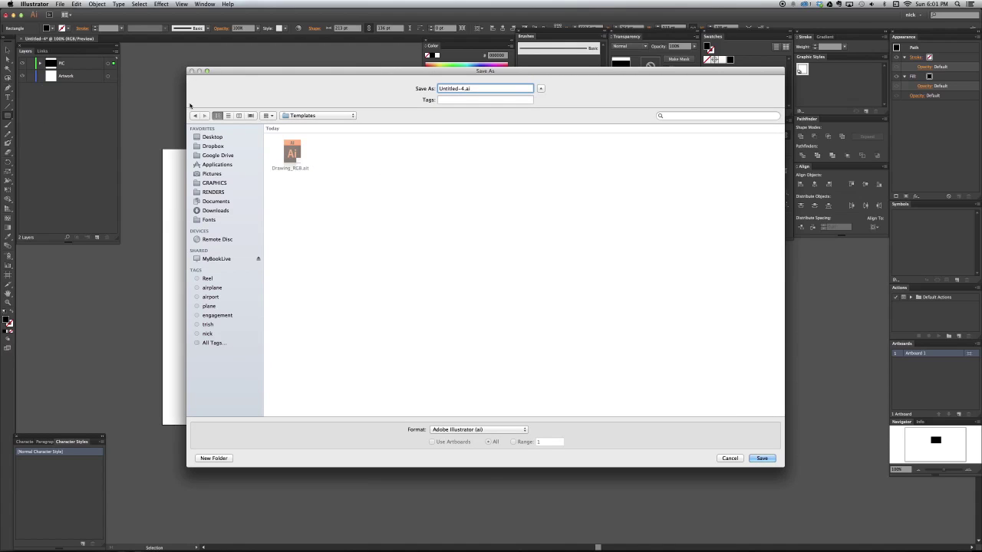
key("Tab")
key("Tab")
key("Escape")
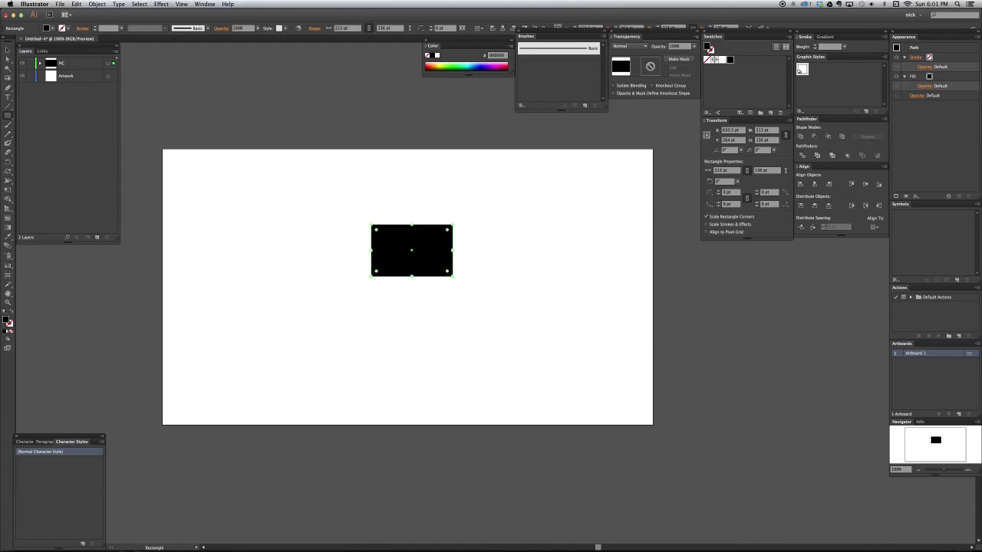
key("v")
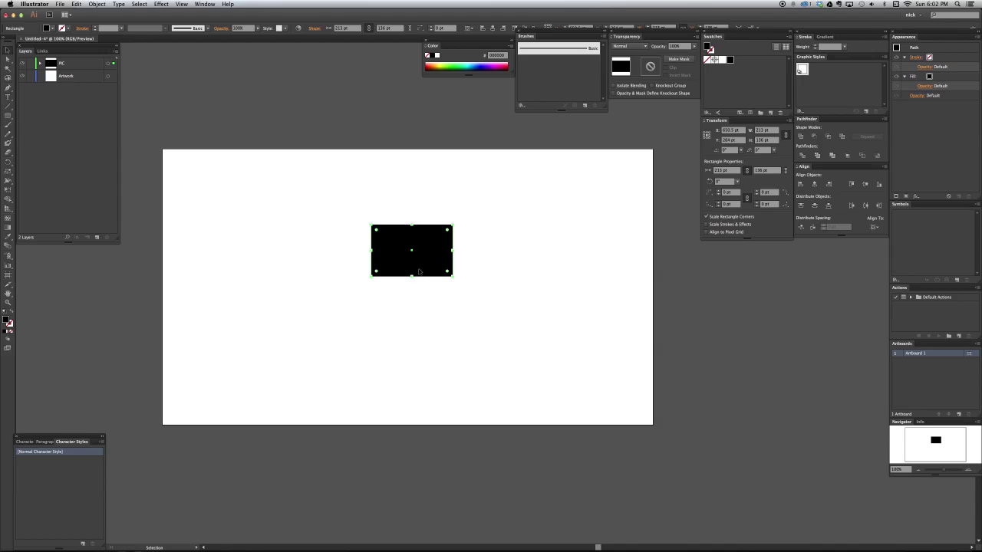
key("Delete")
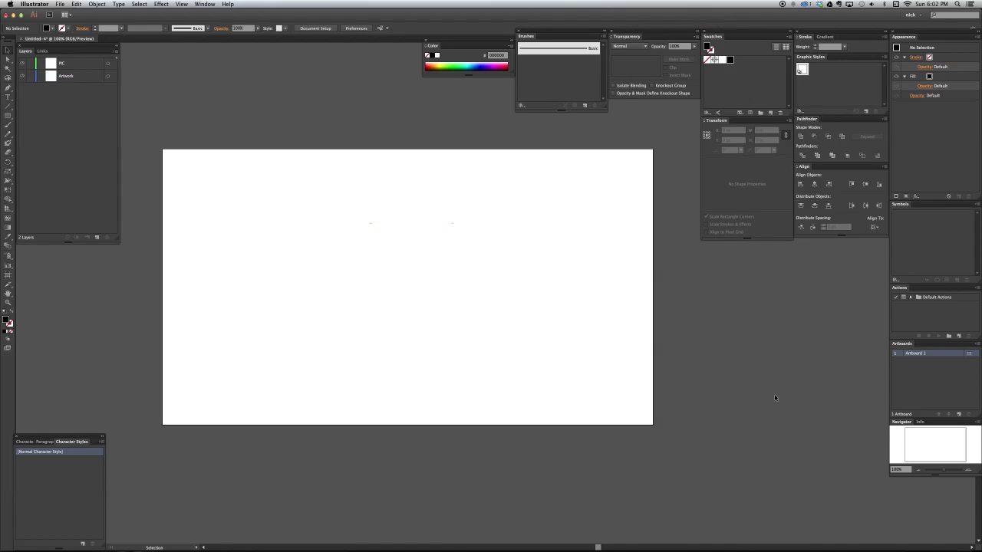